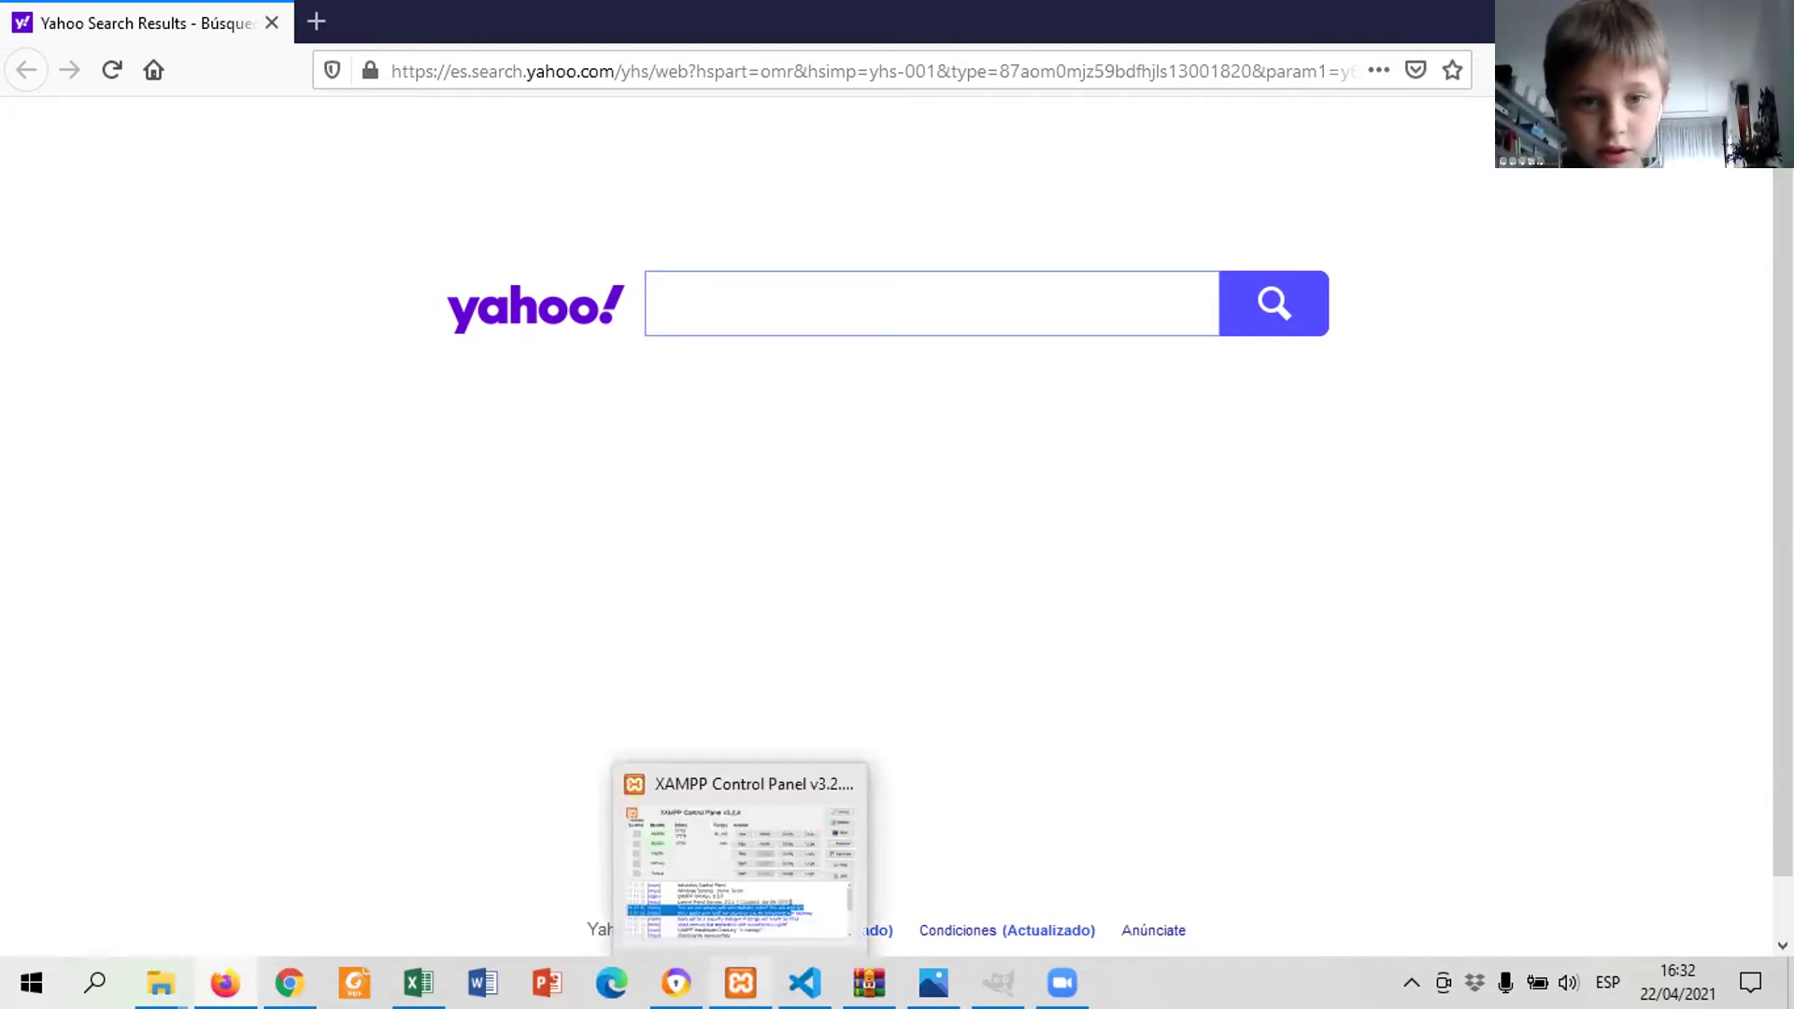
# Switch to the XAMPP Control Panel and open the MySQL admin page in the browser.
pyautogui.click(742, 982)
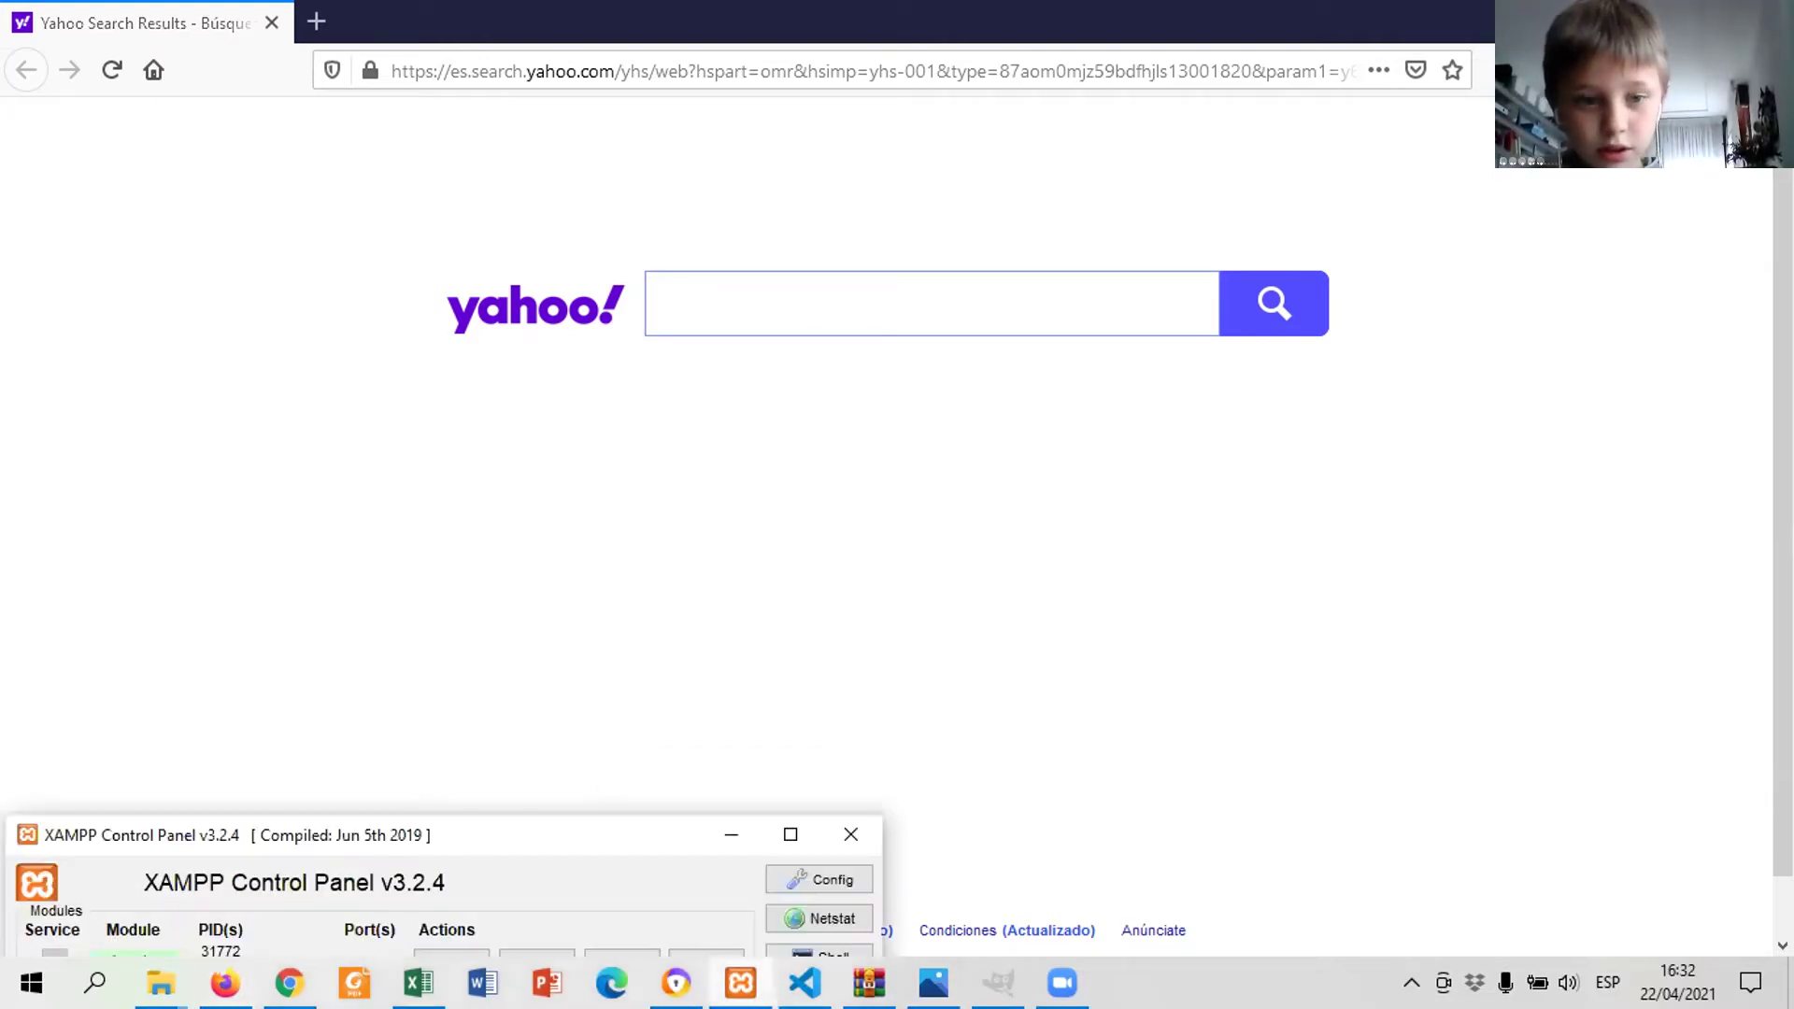
pyautogui.click(772, 830)
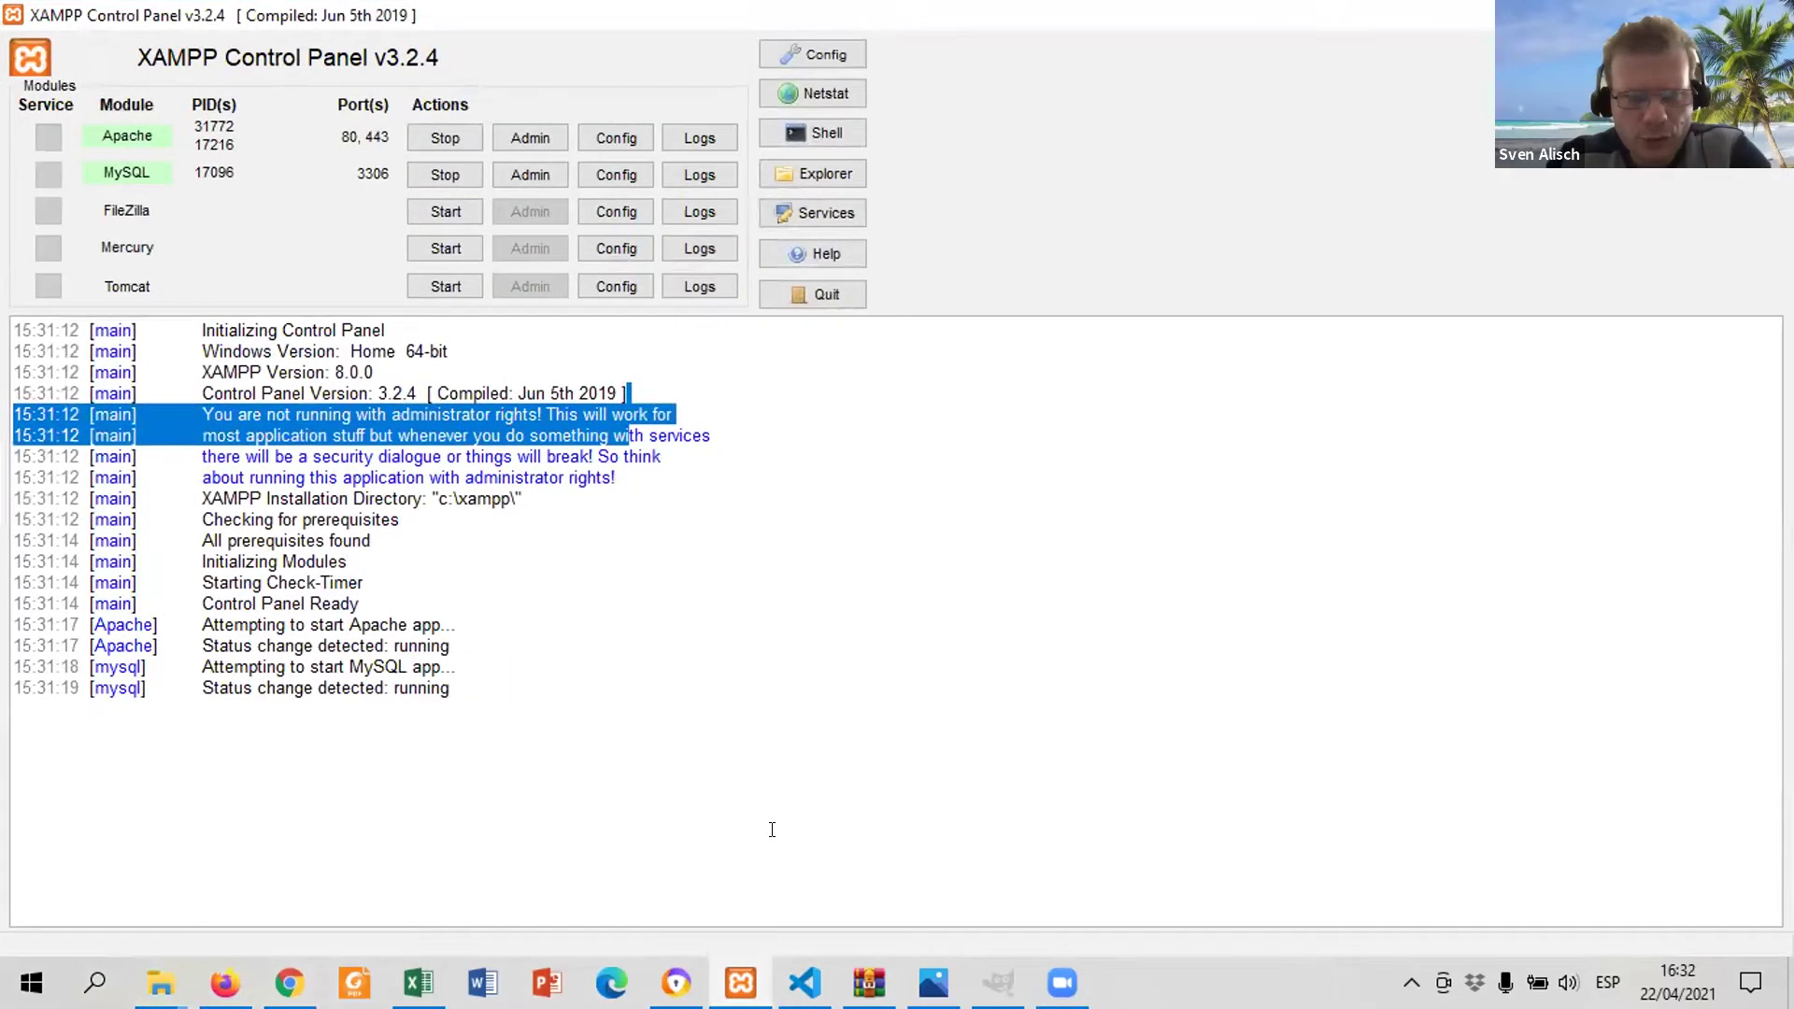
pyautogui.click(531, 174)
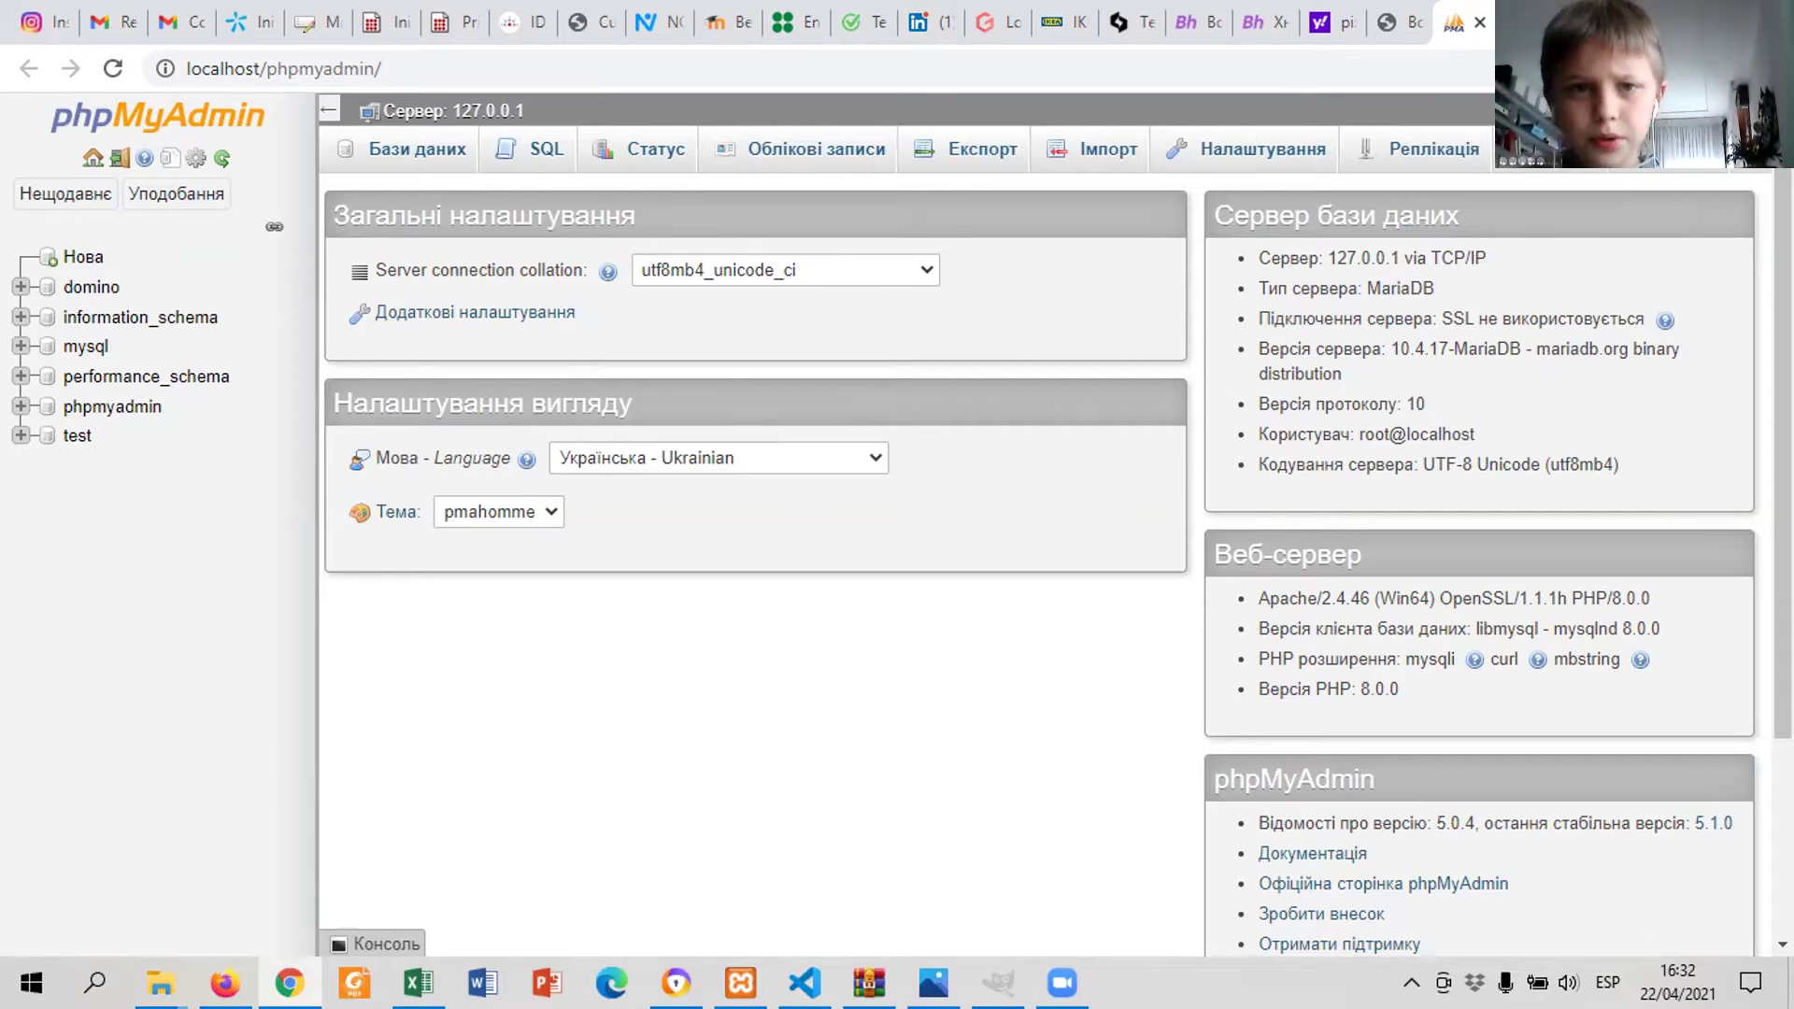
# Open the it-mir.info site in a new browser tab and go to its Прикладное программирование page.
pyautogui.hotkey('ctrl', 't')
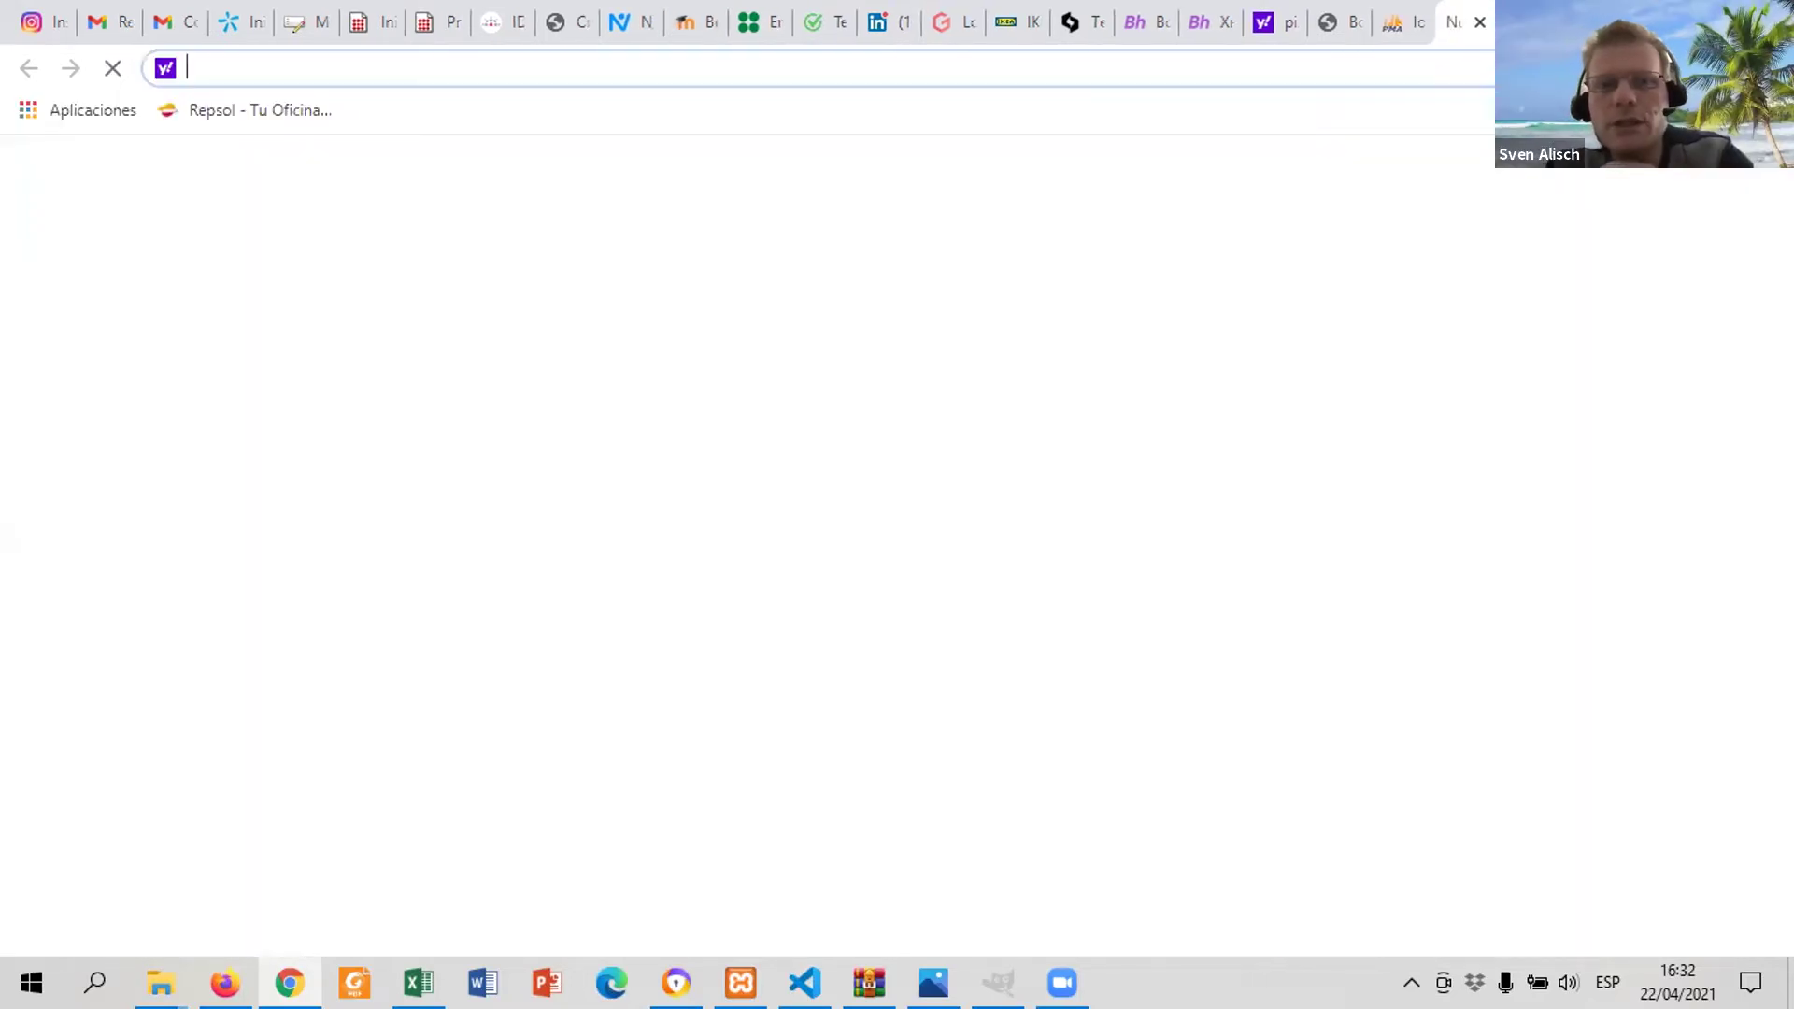
pyautogui.click(834, 427)
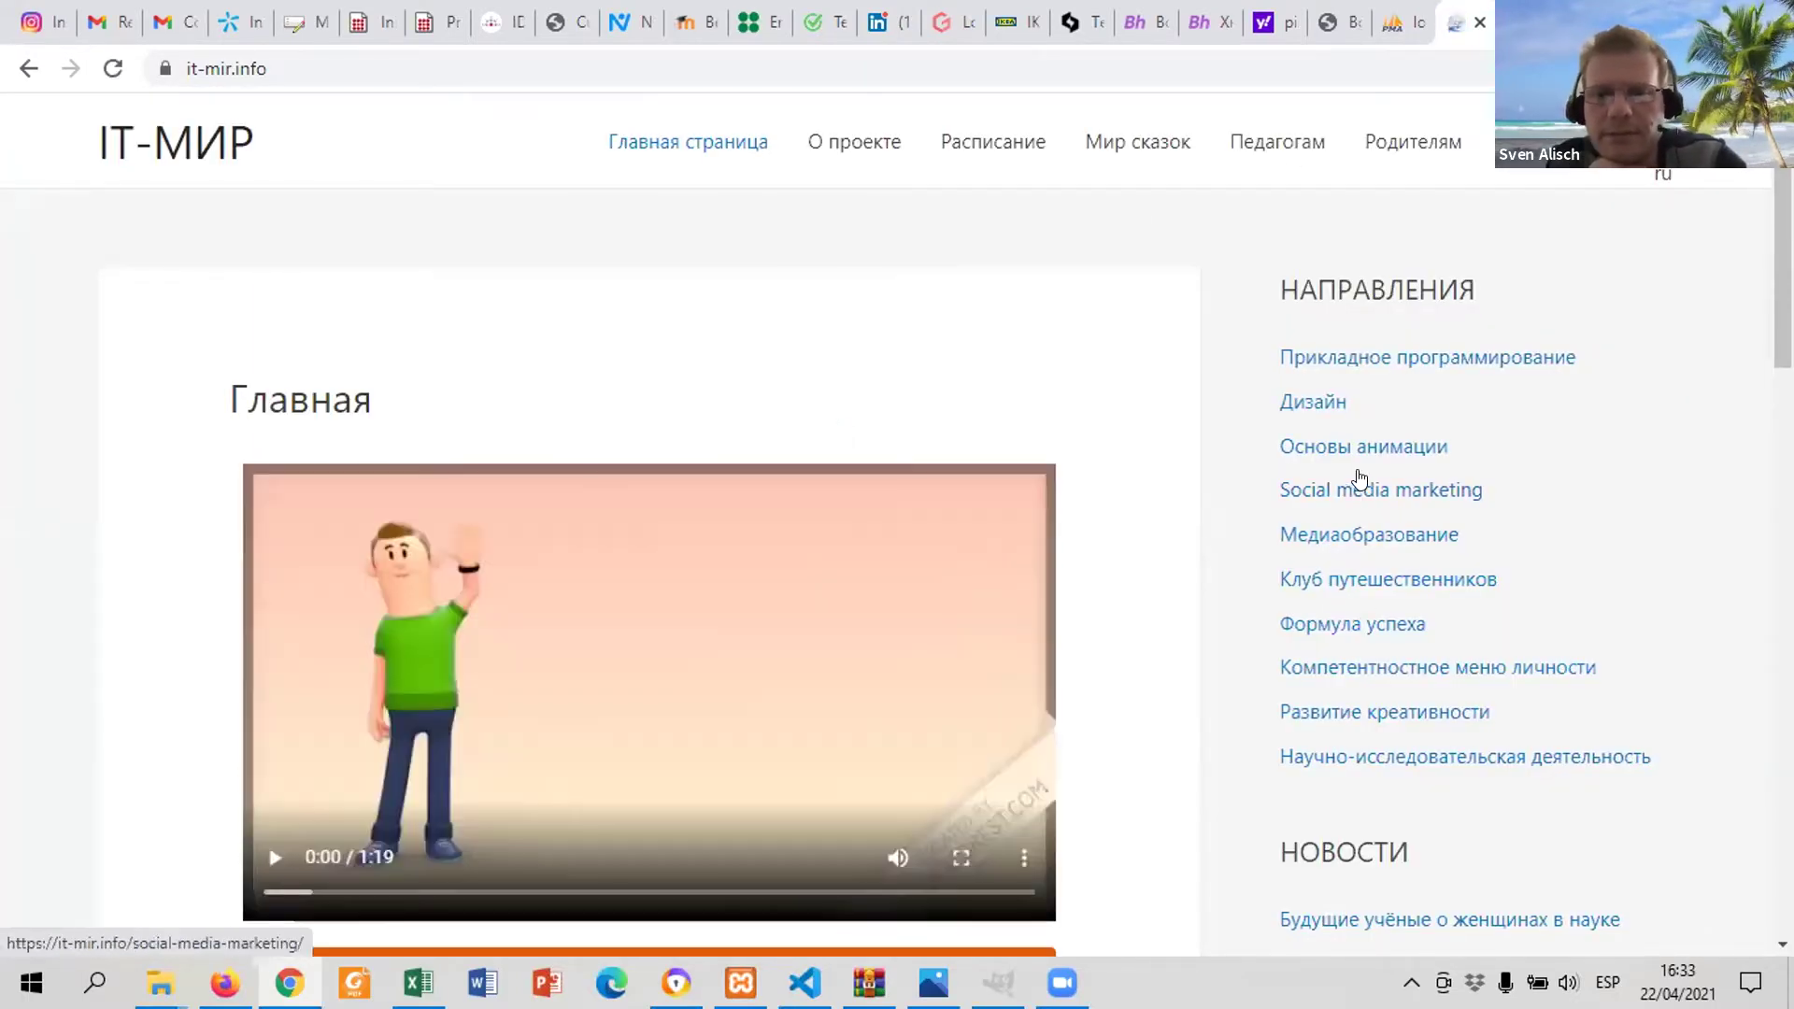
pyautogui.click(1334, 368)
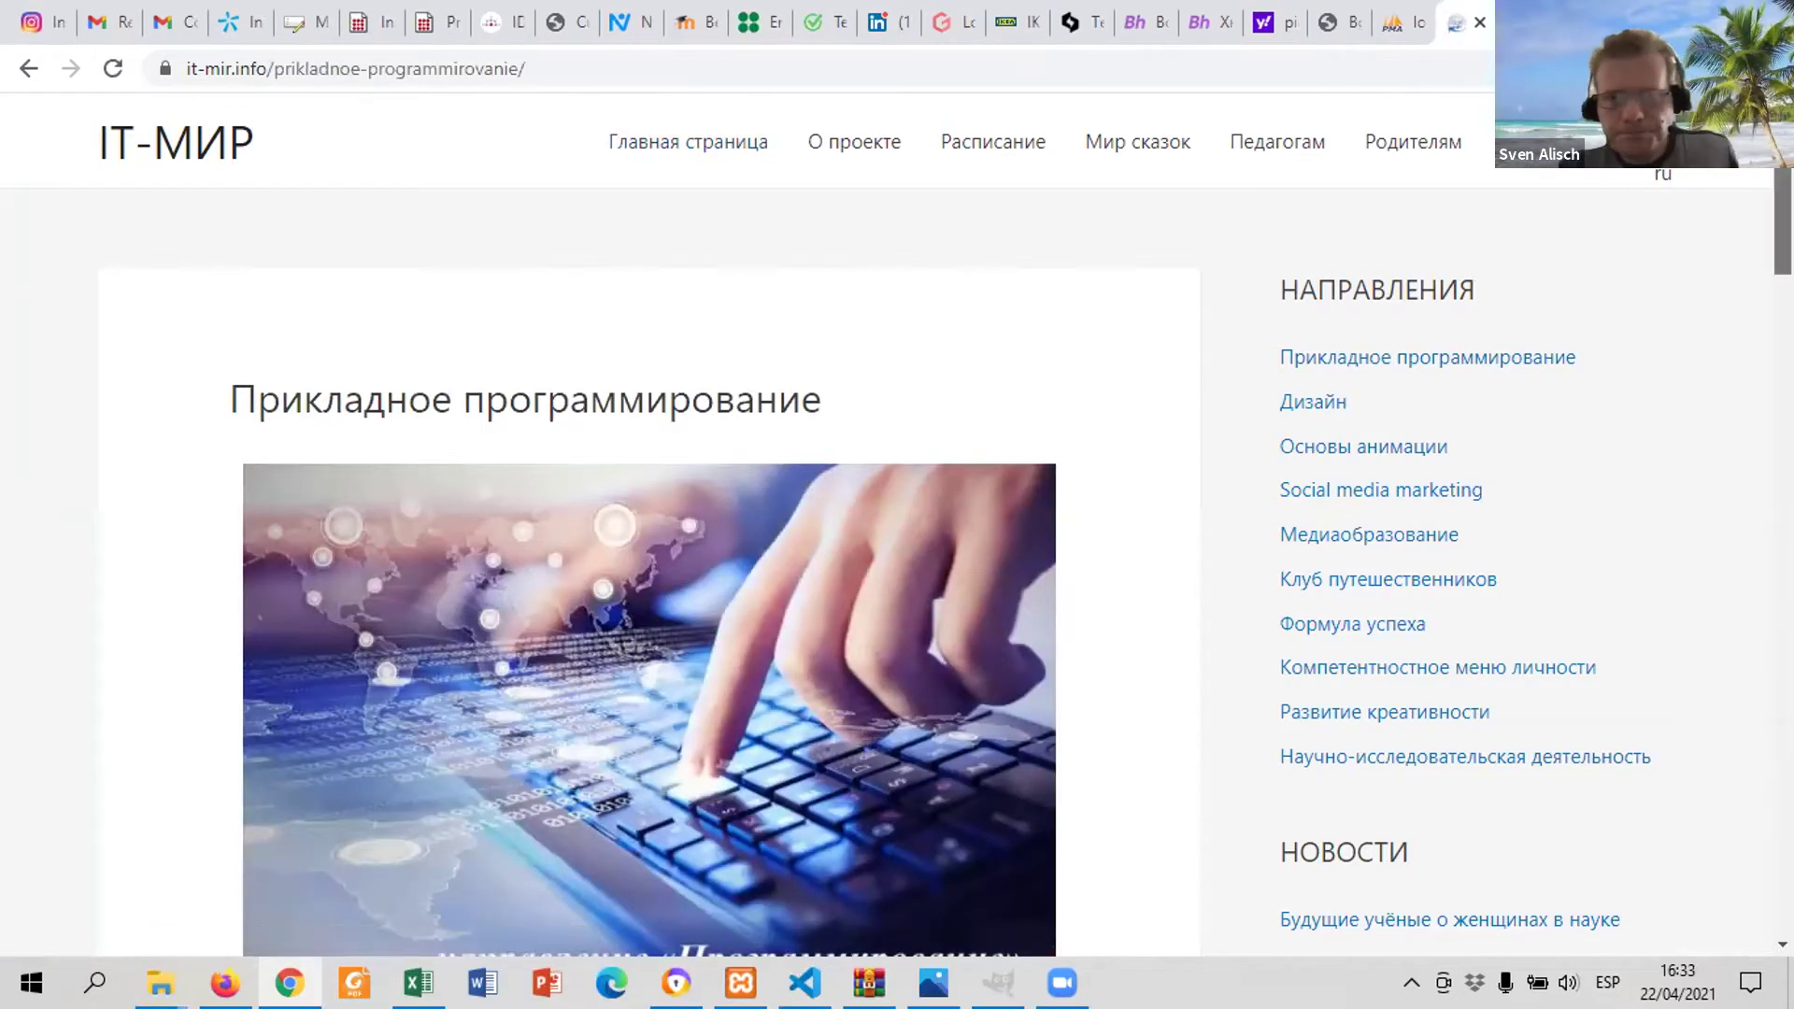
# Look through the programming course page and open the lesson materials page linked above the План занятий table.
pyautogui.scroll(-15, 649, 523)
pyautogui.scroll(-10, 650, 523)
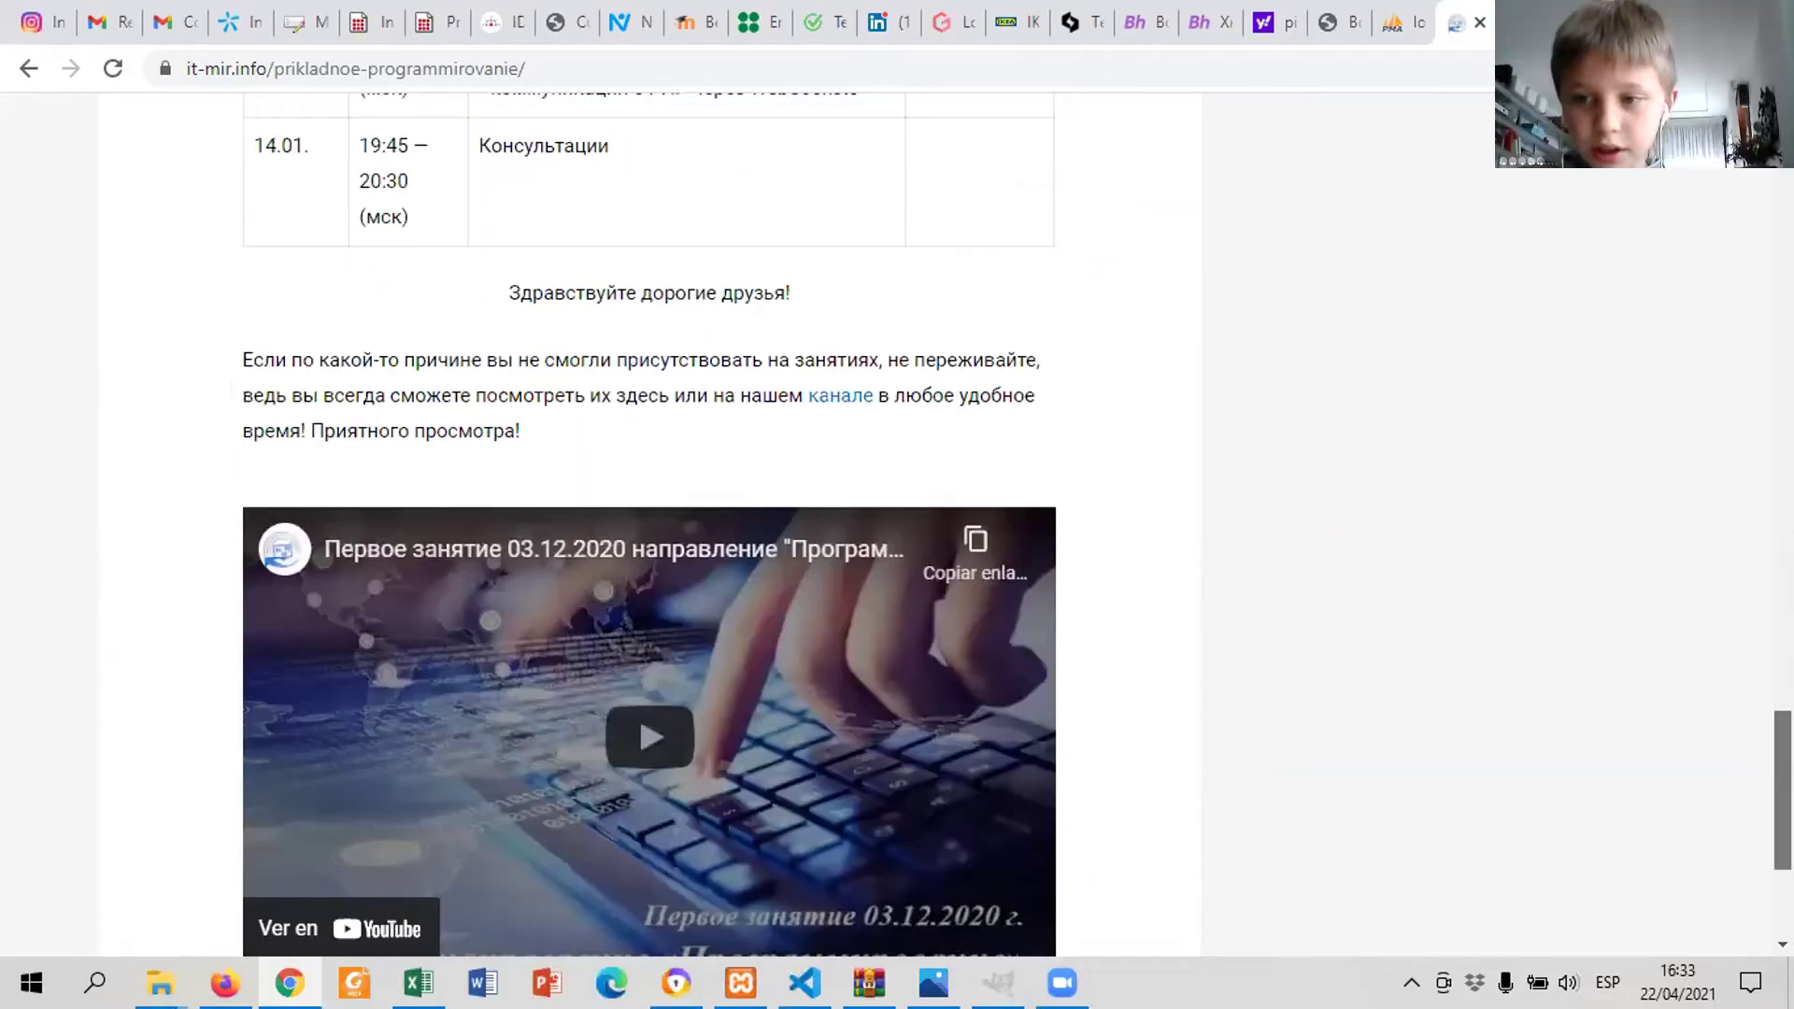
pyautogui.scroll(-4, 649, 523)
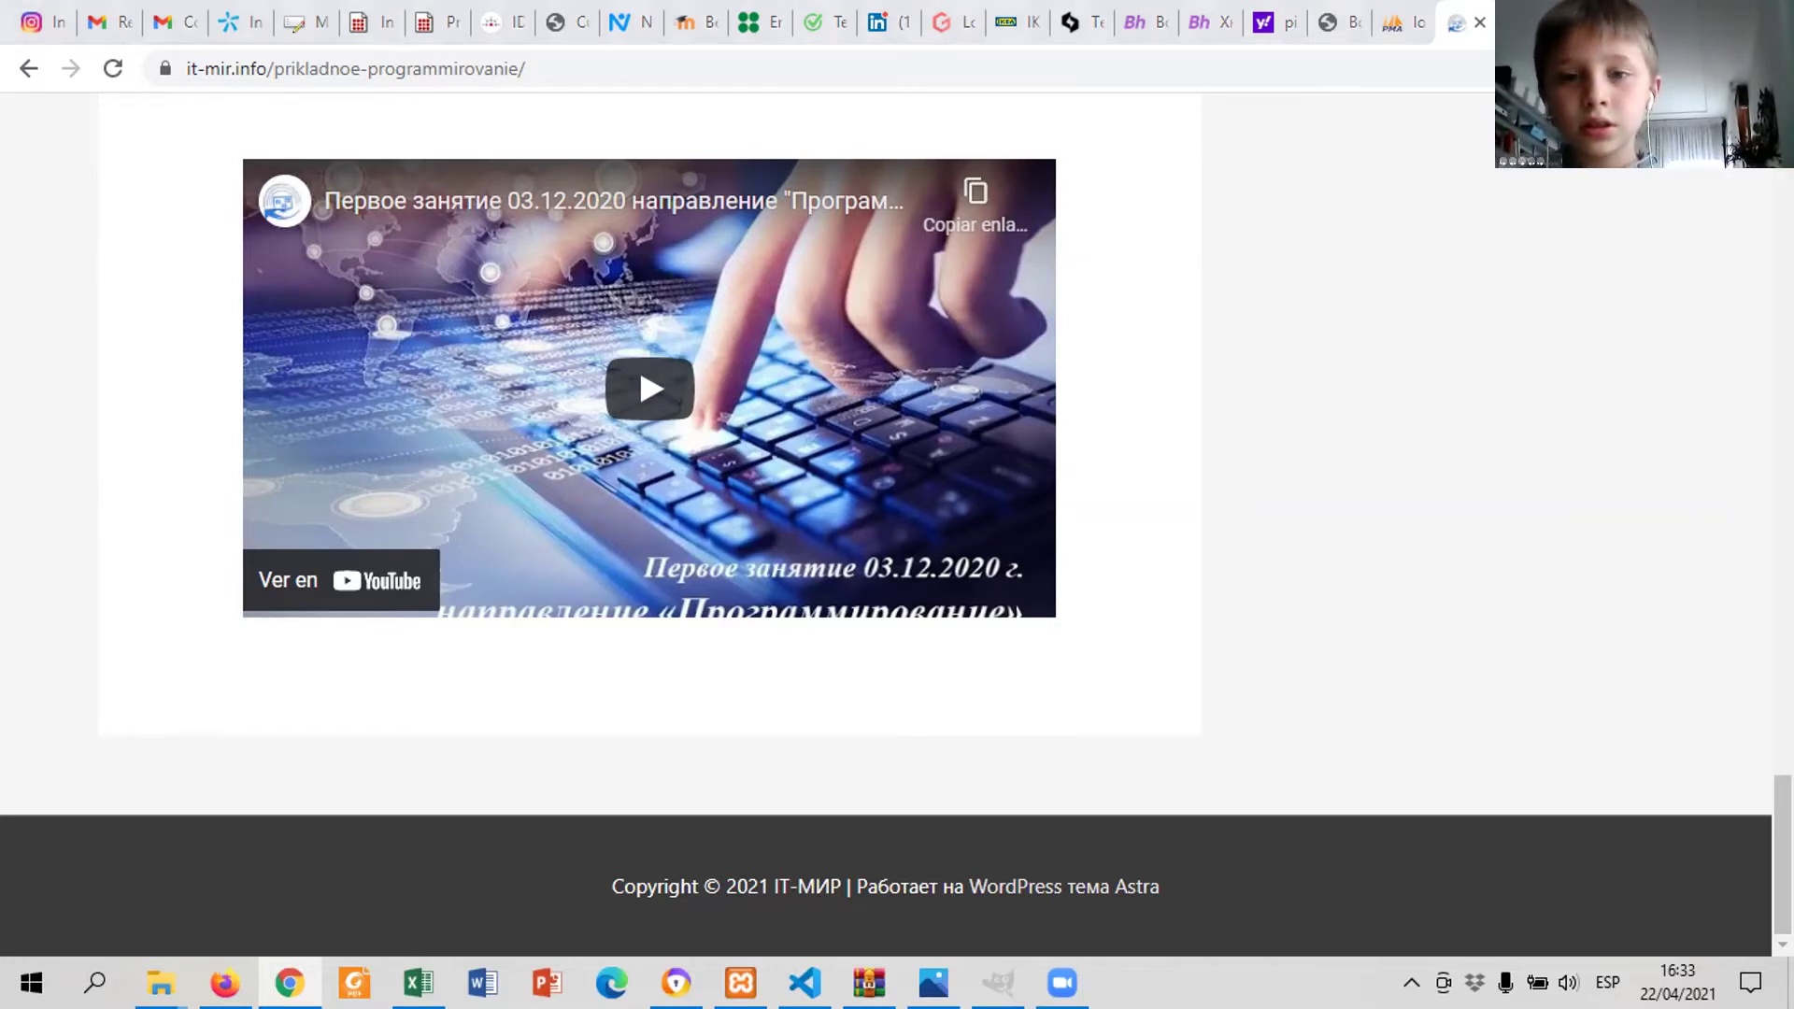
pyautogui.scroll(2, 1441, 348)
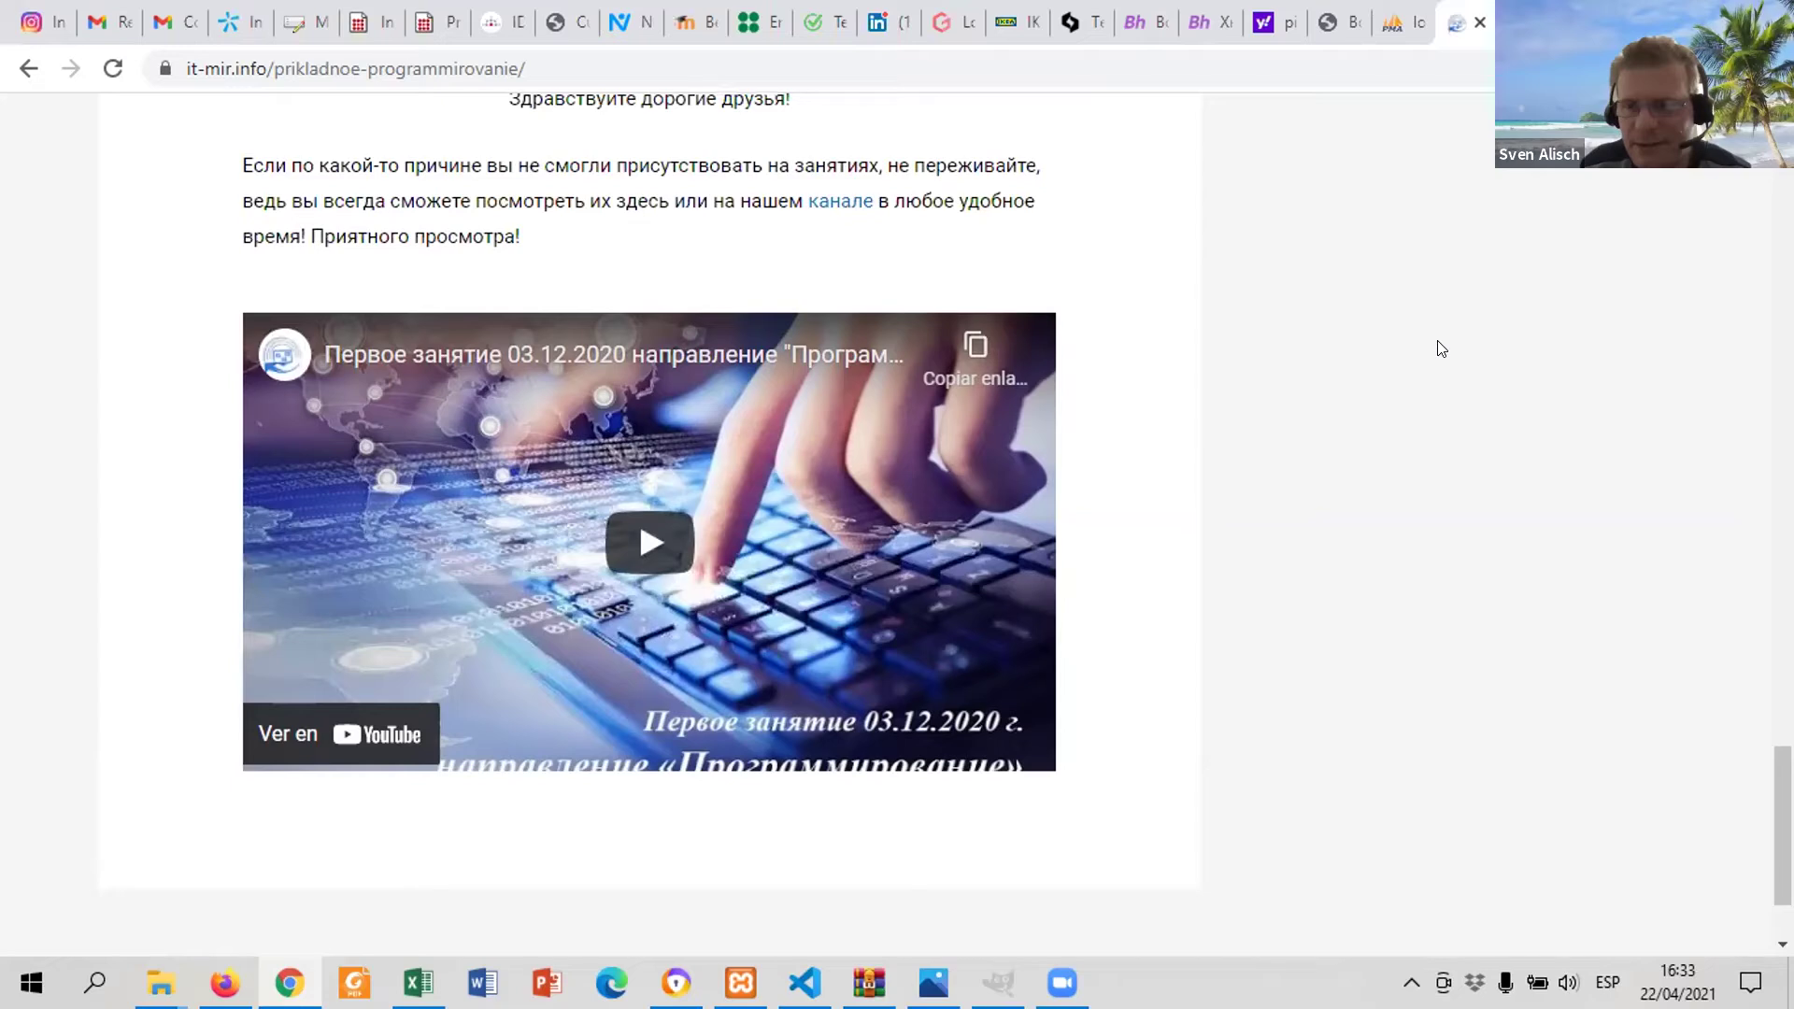
pyautogui.scroll(10, 1441, 348)
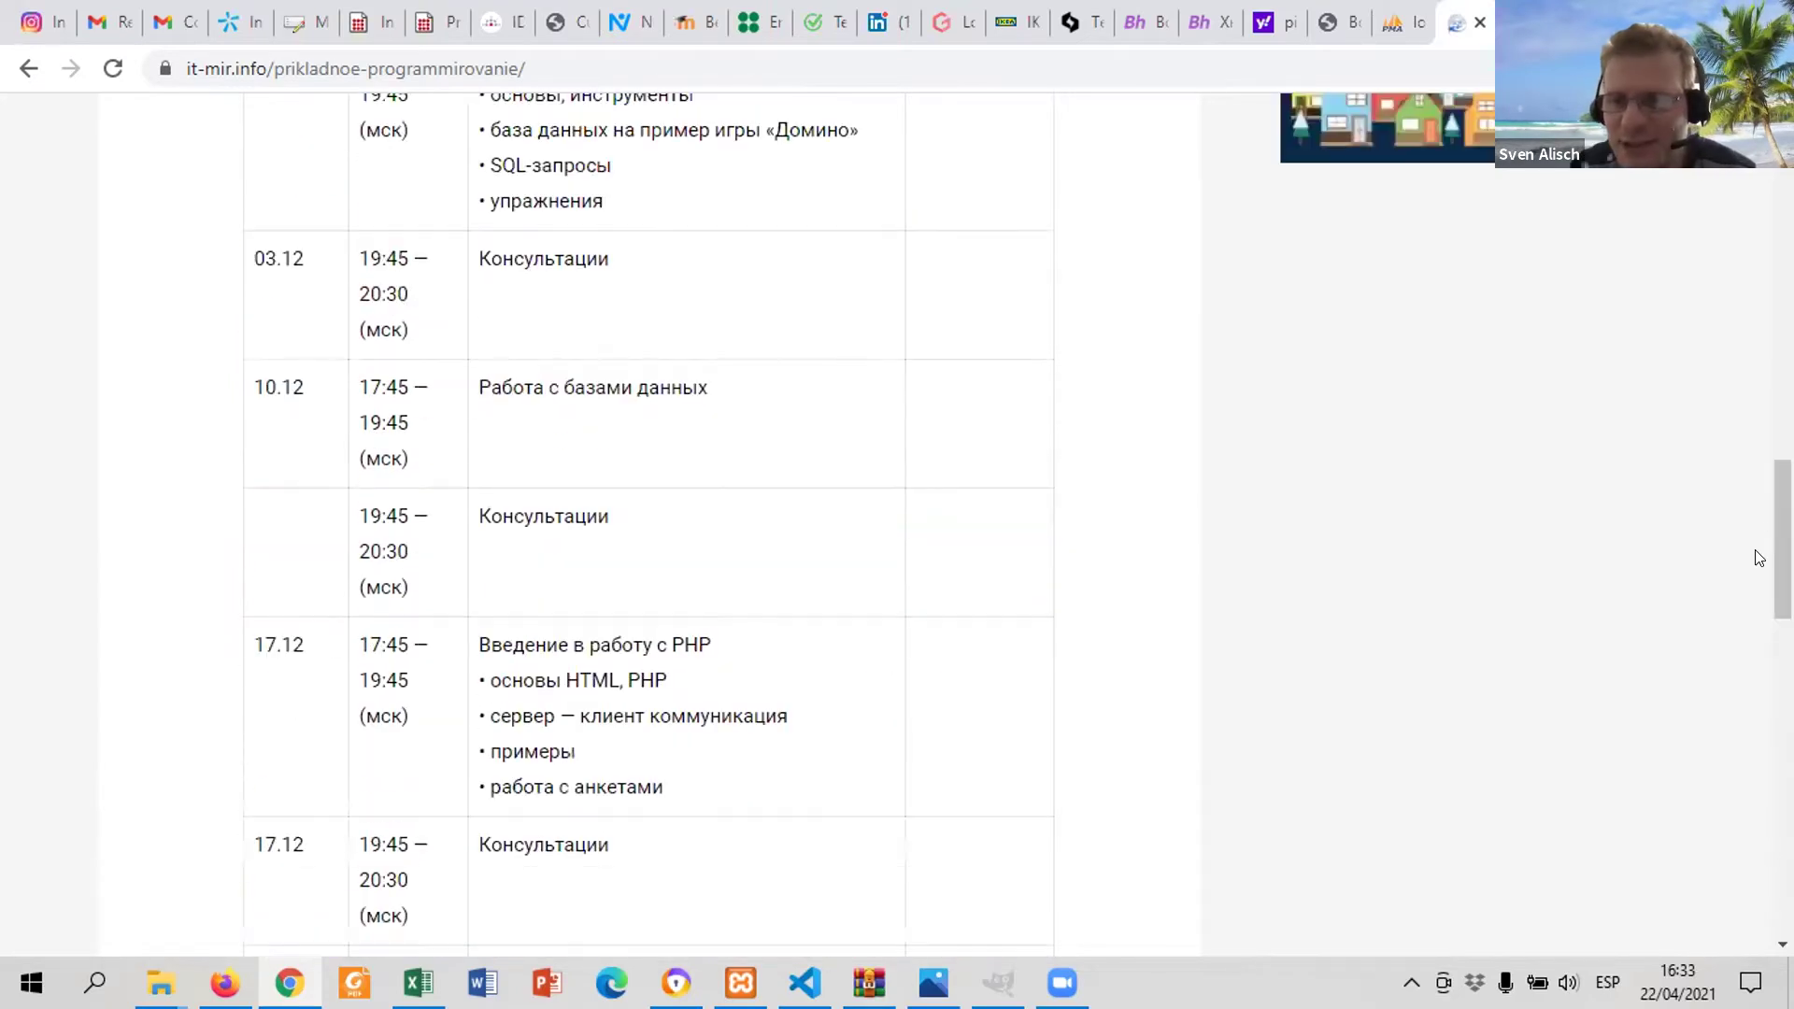
pyautogui.scroll(8, 1709, 379)
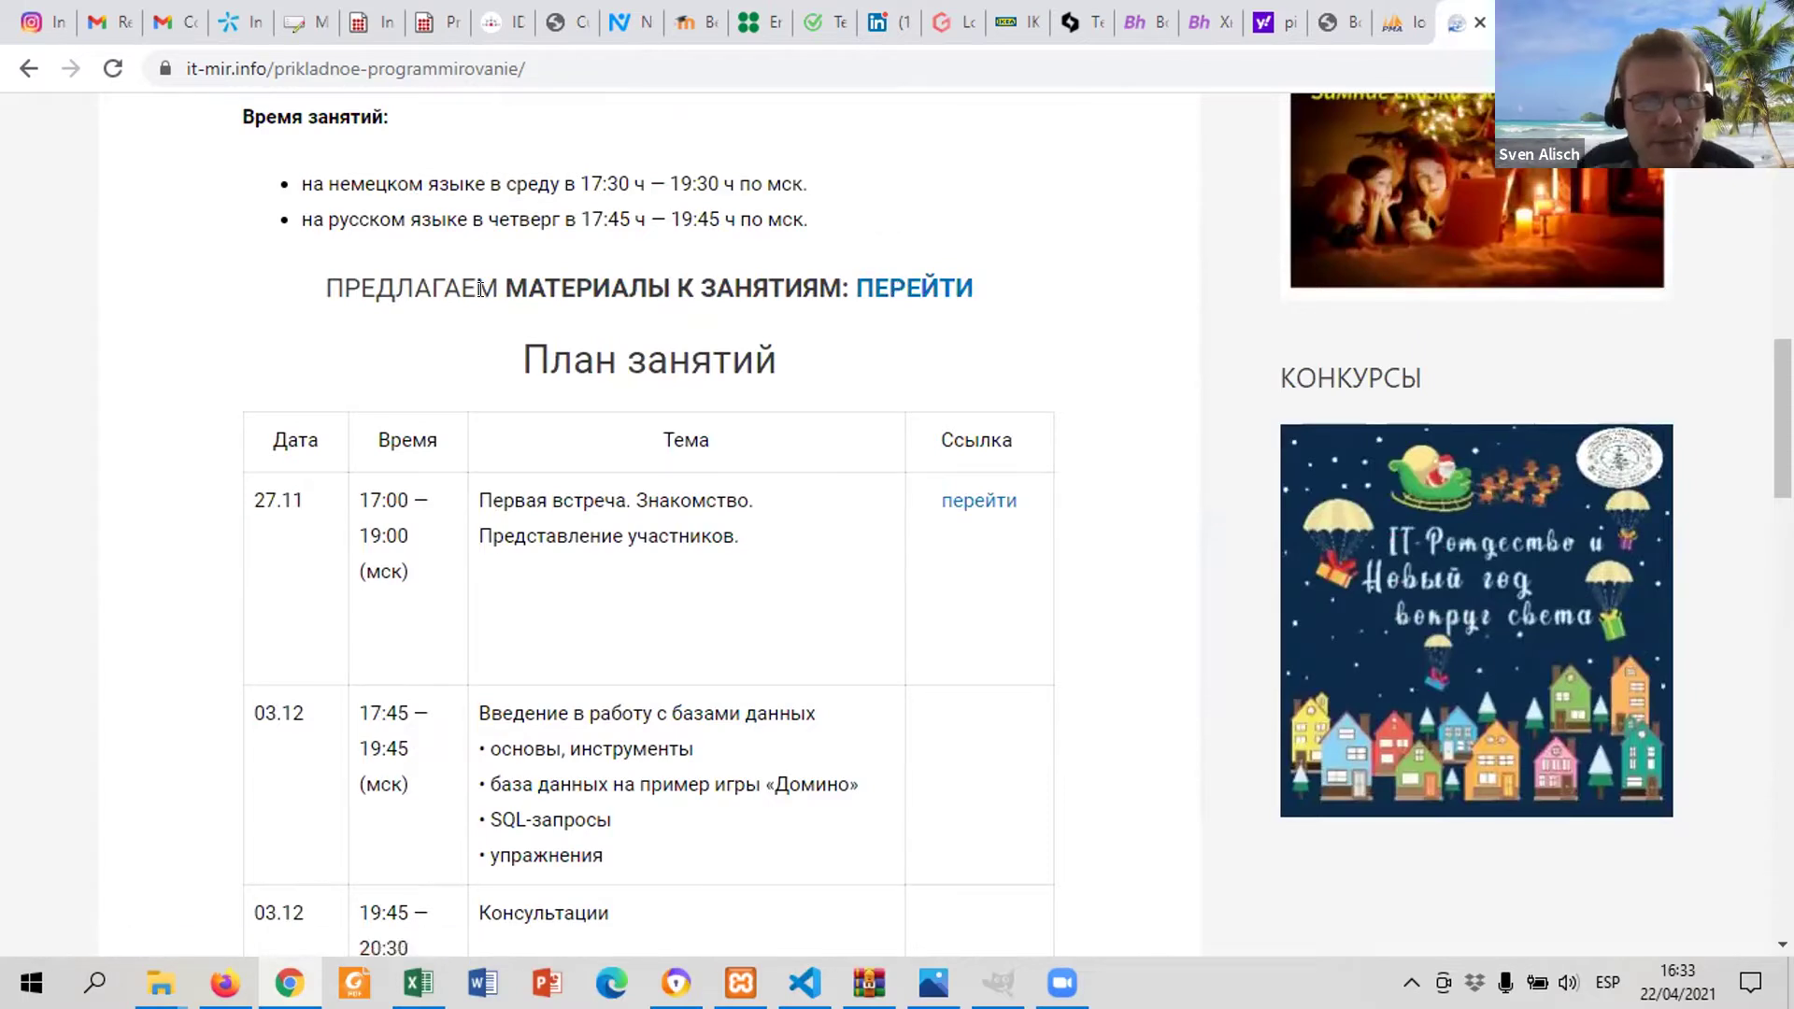
pyautogui.click(919, 293)
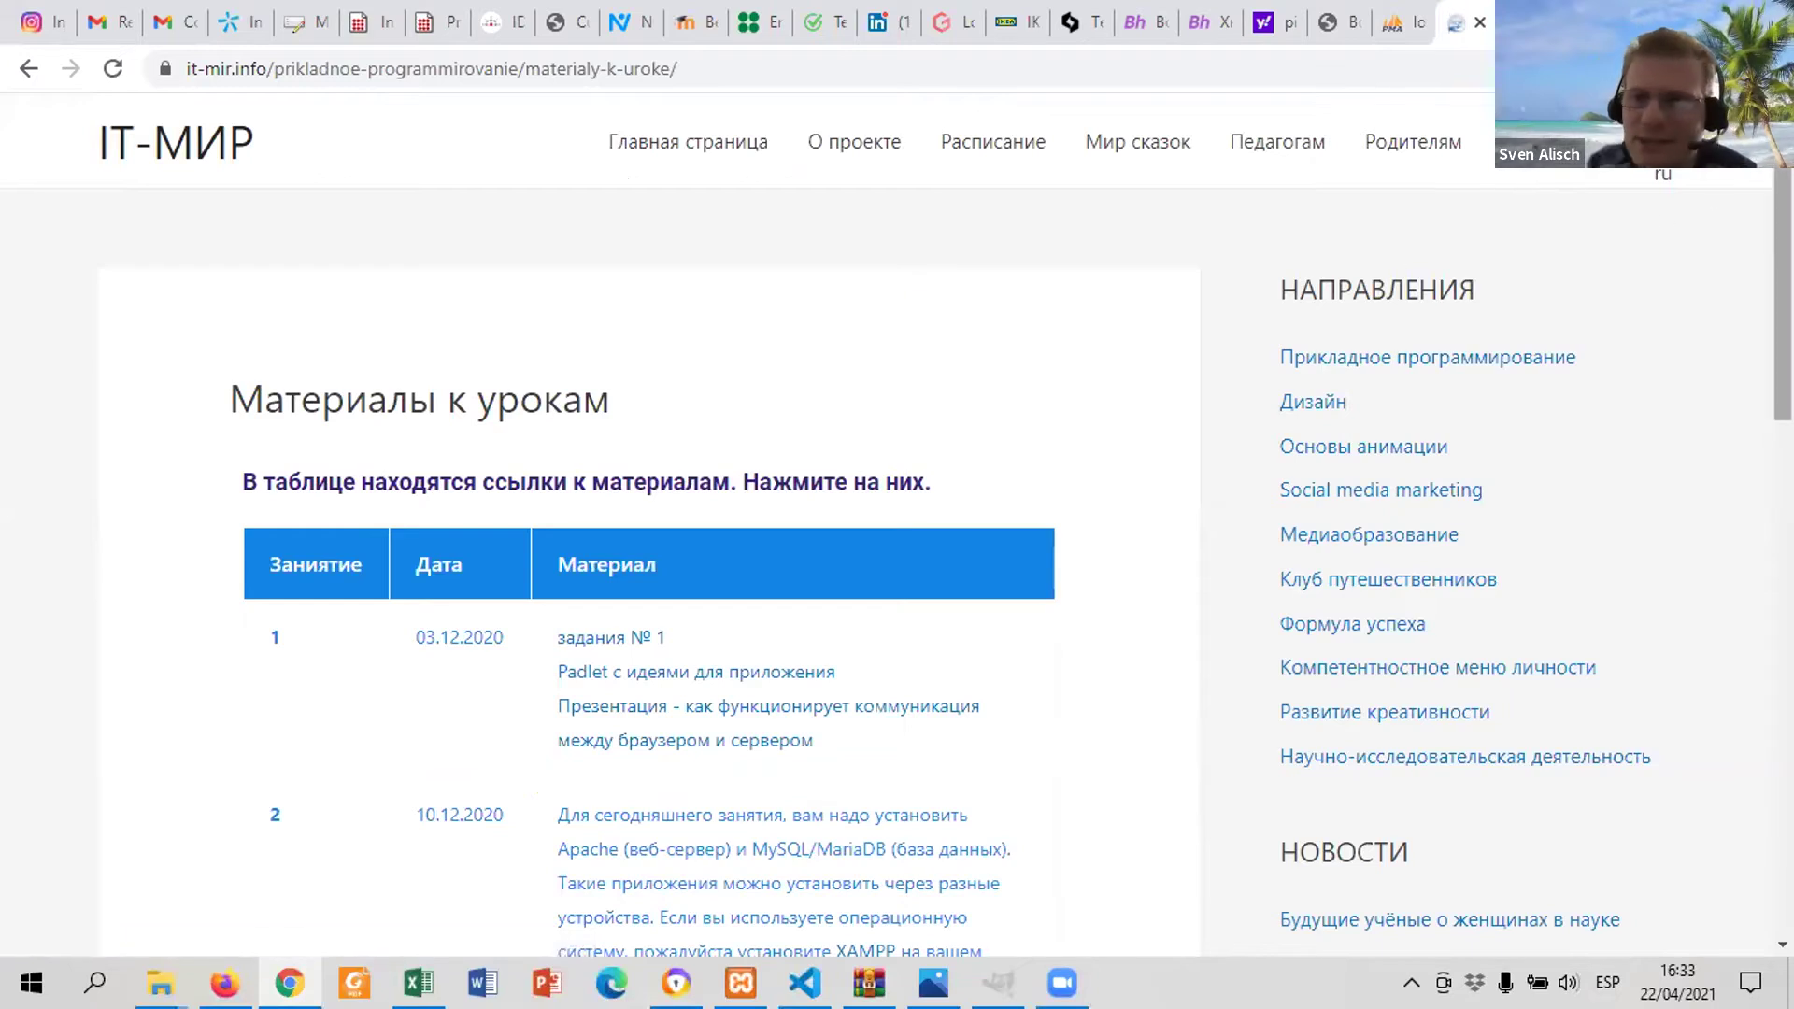
# Download the веб-страницы настоящего проекта archive for lesson 12, dated 22.04.2021.
pyautogui.scroll(-12, 1734, 635)
pyautogui.scroll(-1, 1734, 669)
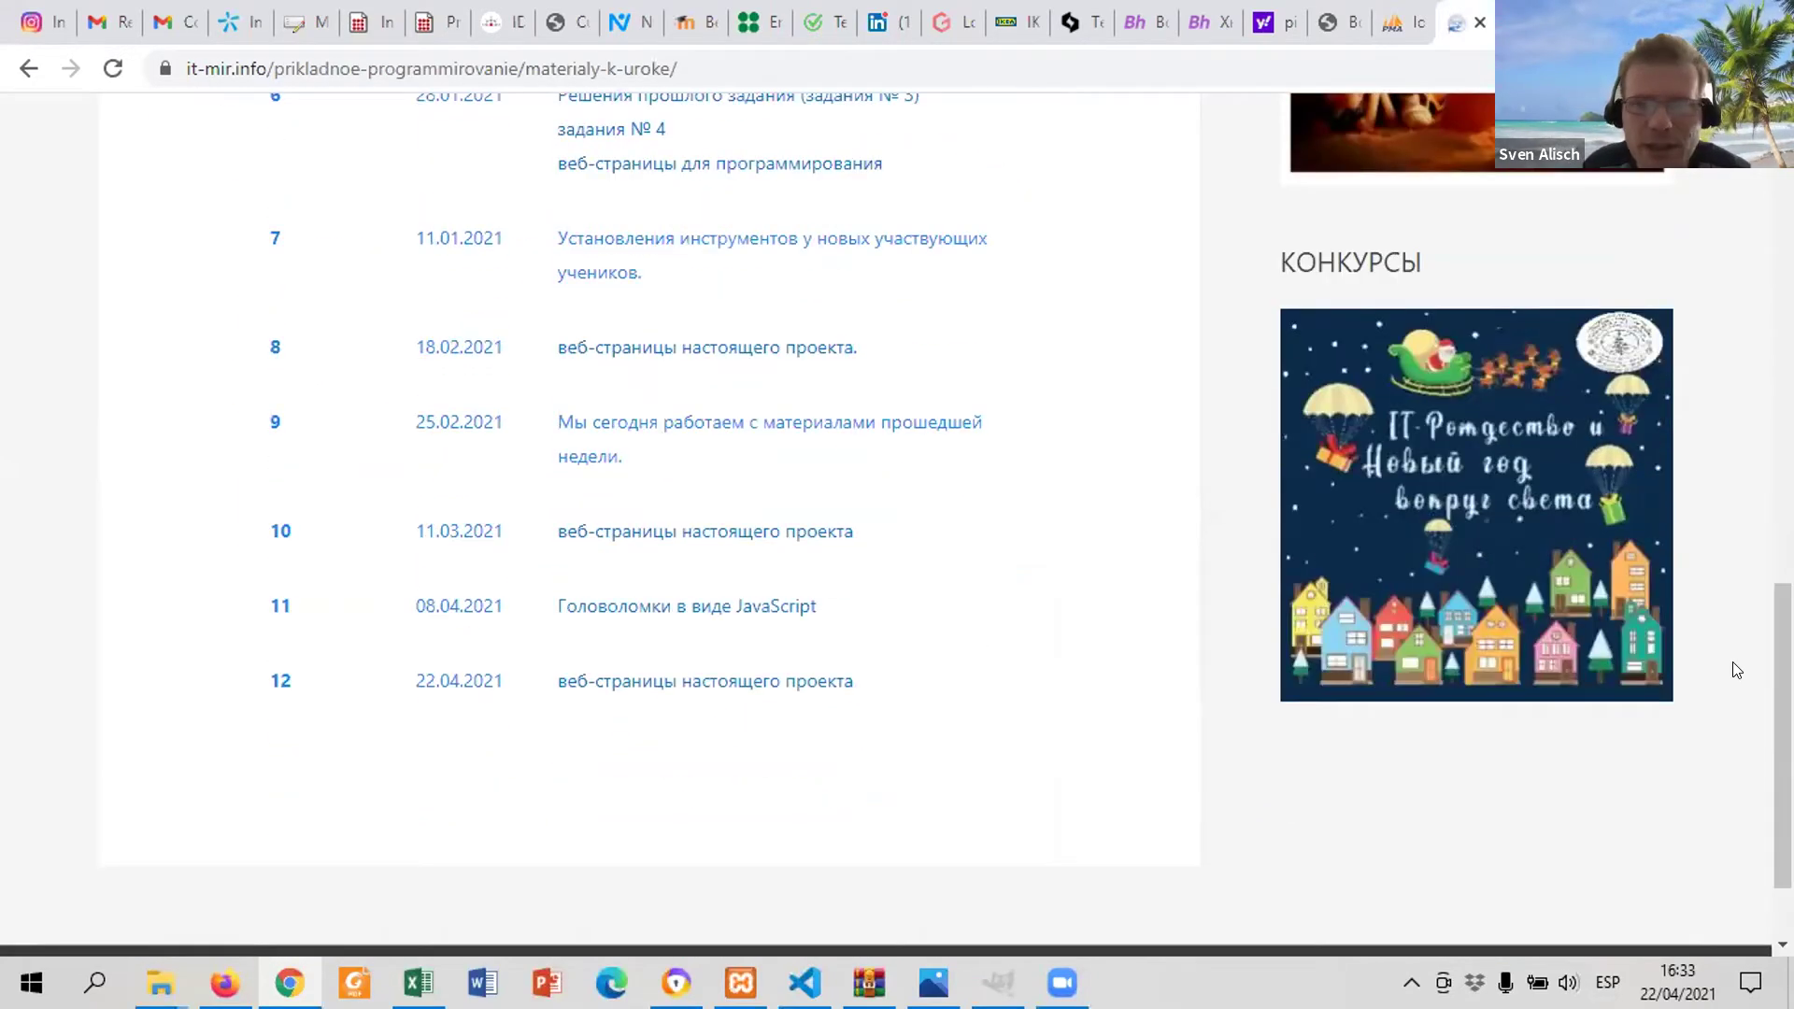
pyautogui.click(662, 690)
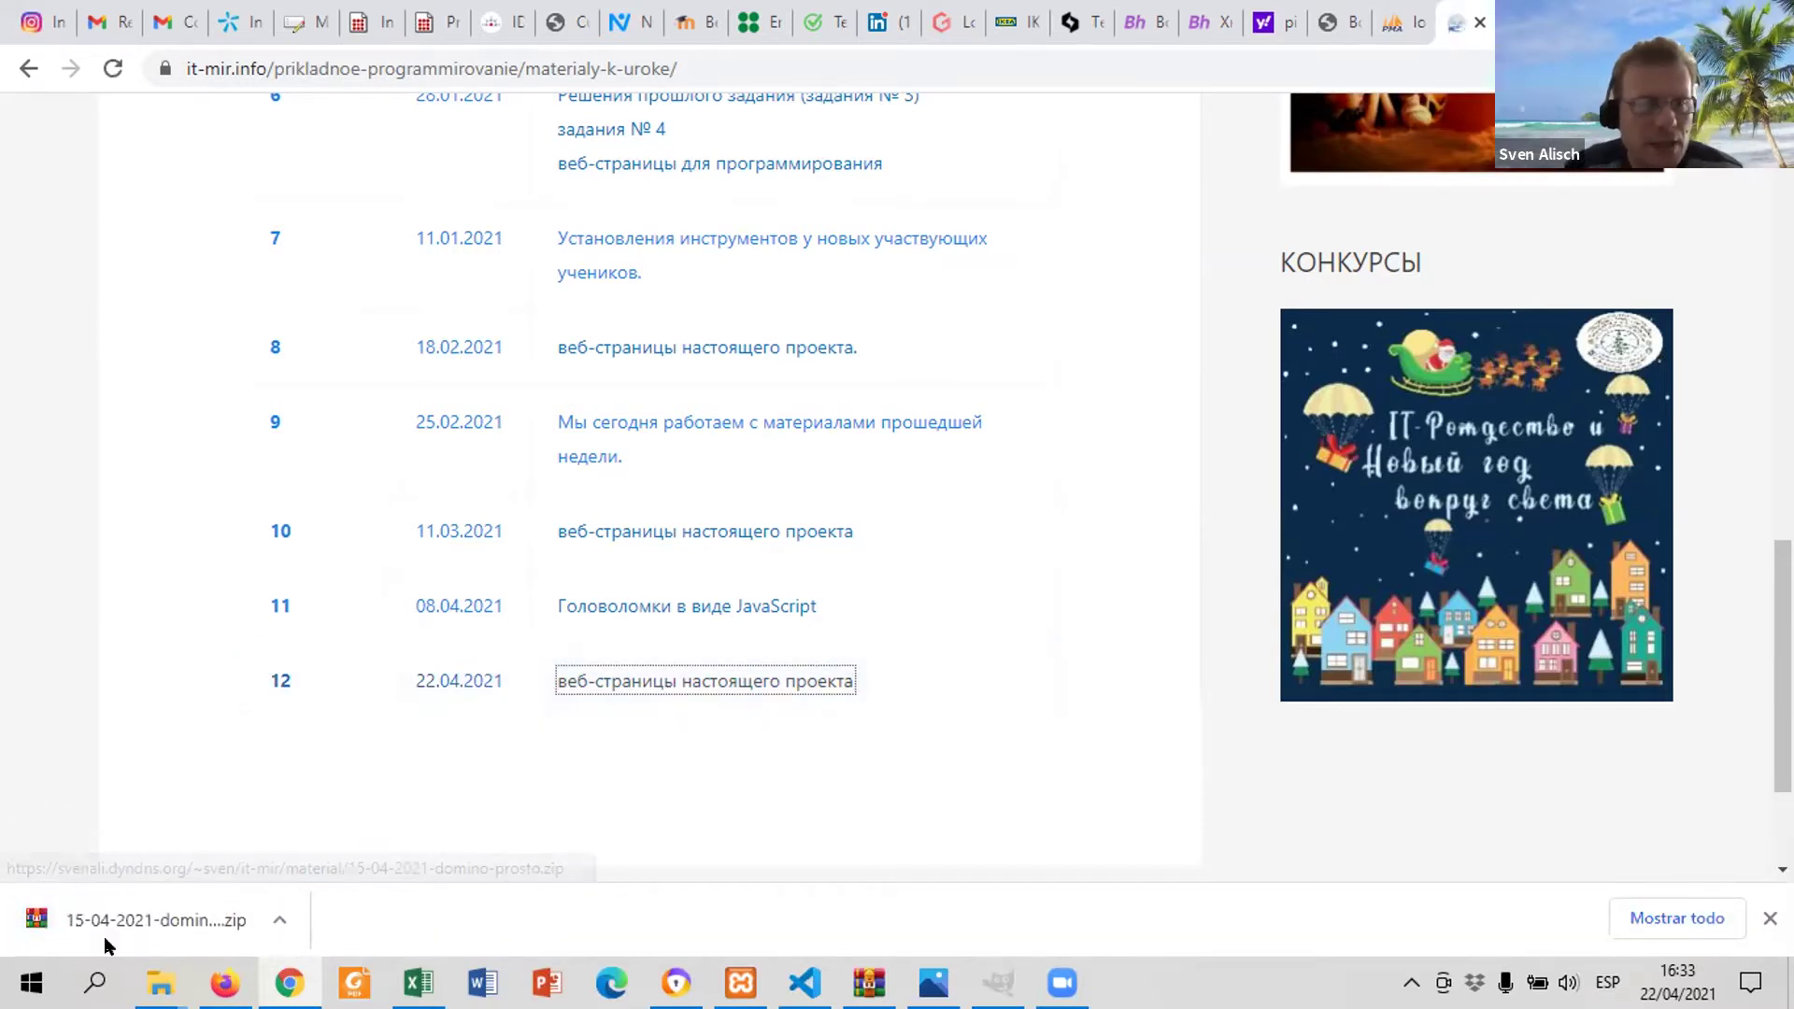
# Switch to File Explorer and extract the 15-04-2021-domino-prosto (2) archive in Descargas into a folder of the same name.
pyautogui.click(160, 982)
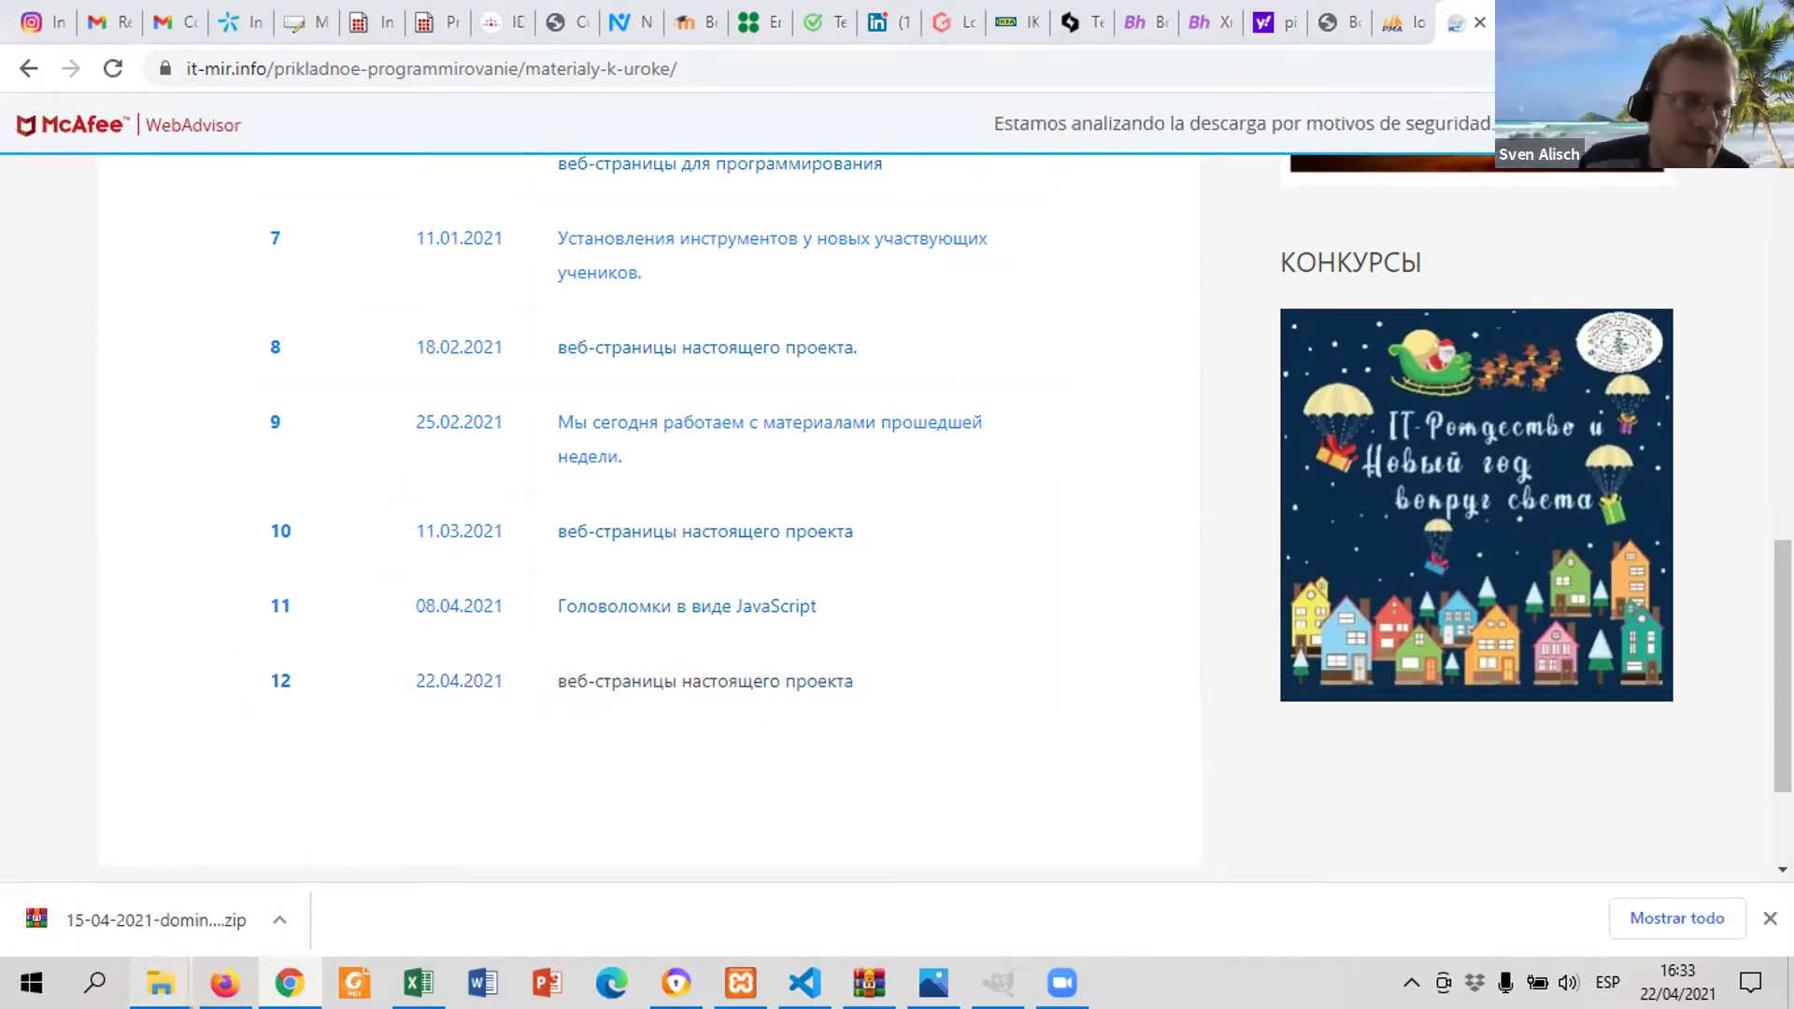
pyautogui.click(142, 867)
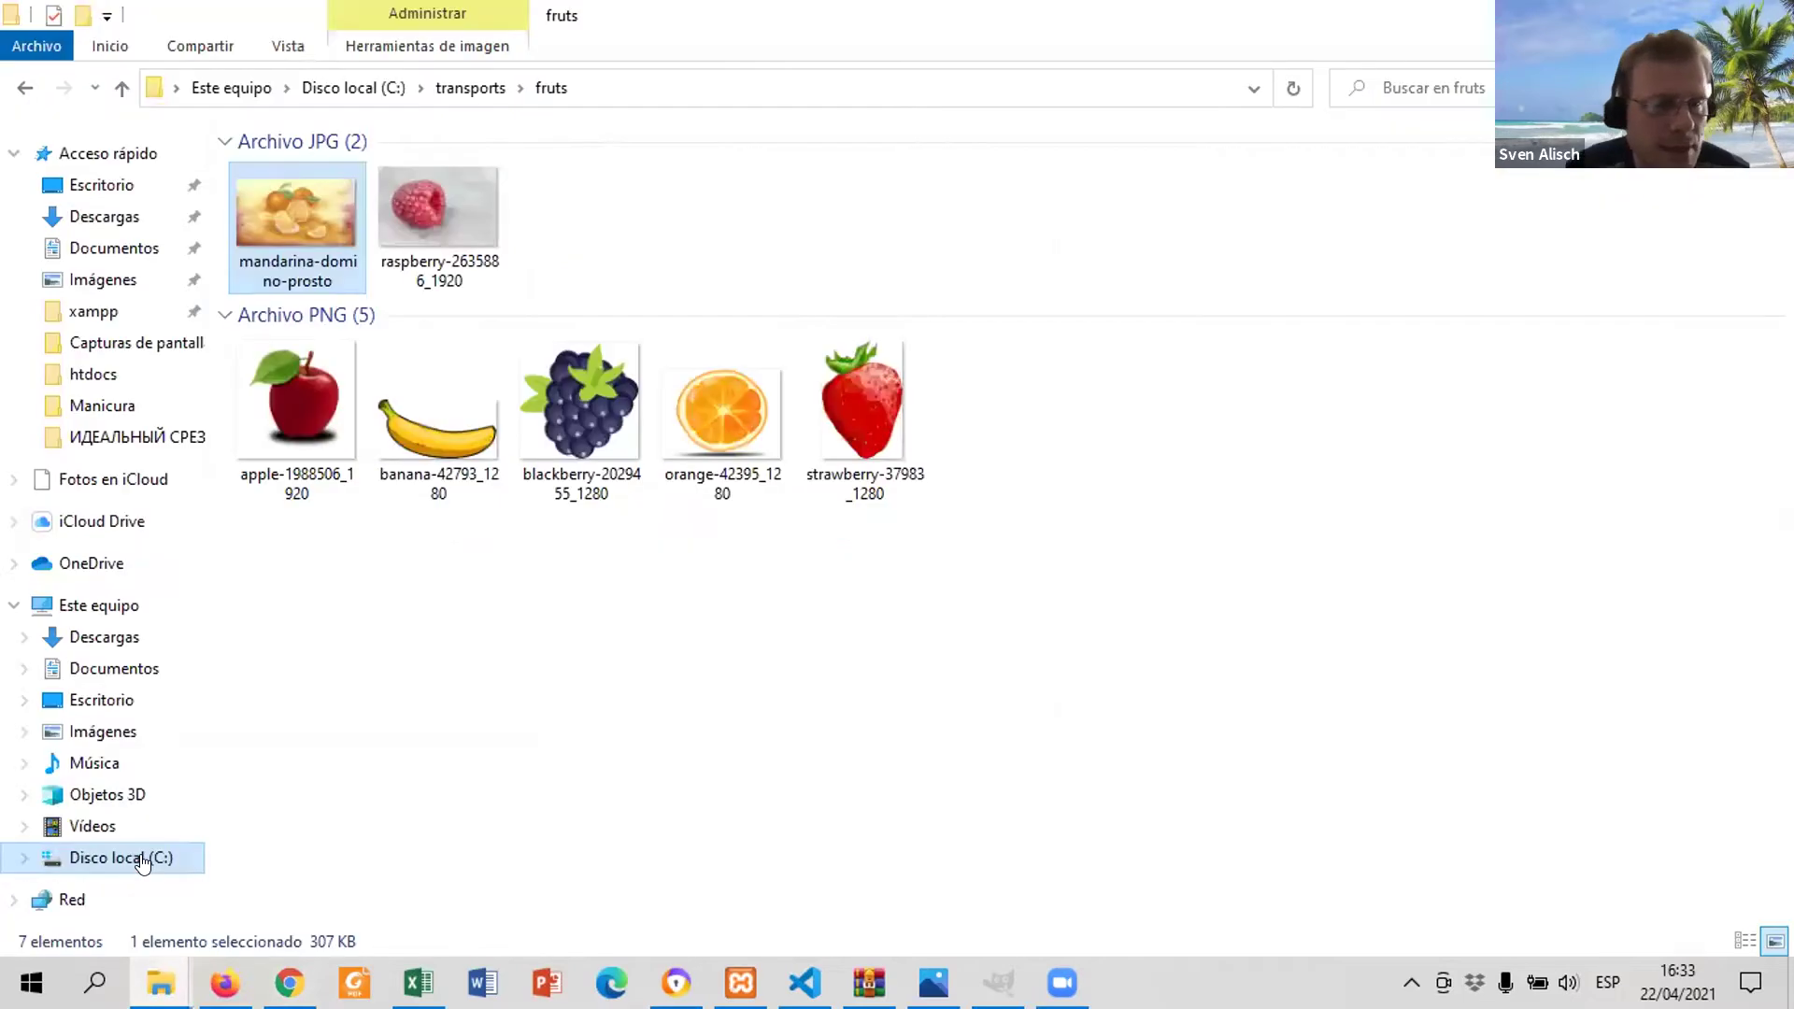
pyautogui.click(117, 218)
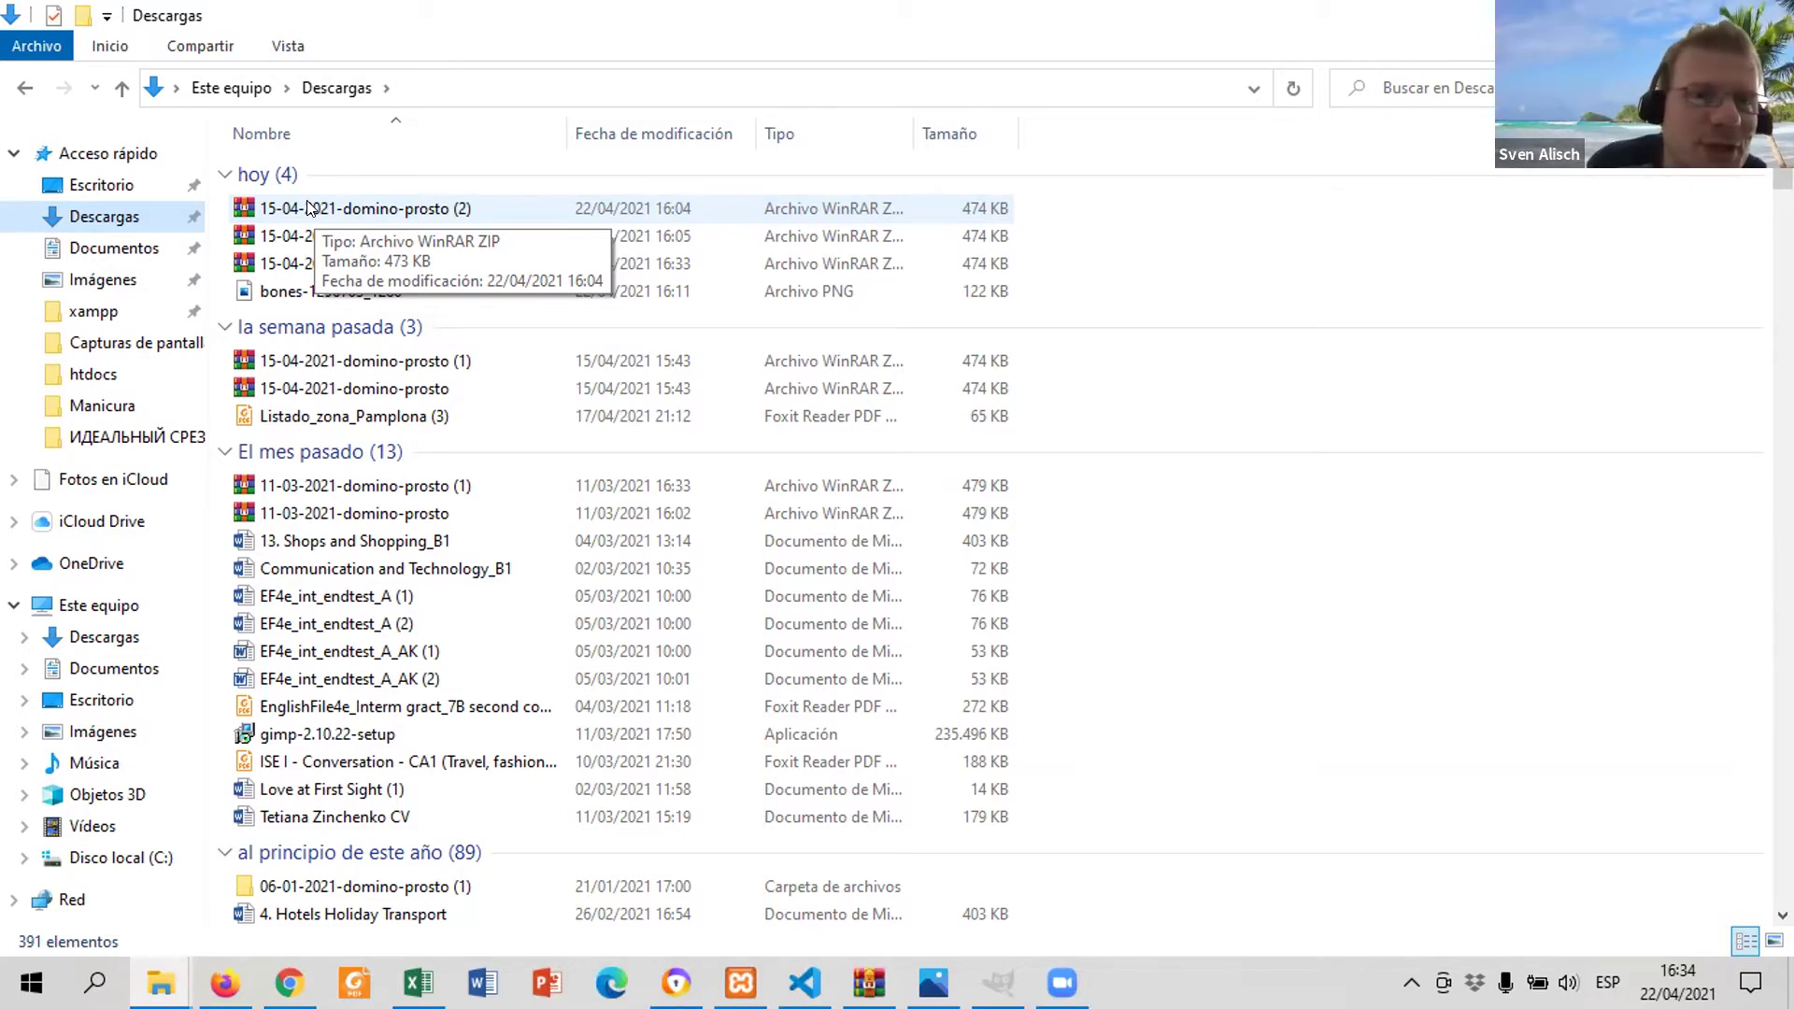
pyautogui.click(362, 215)
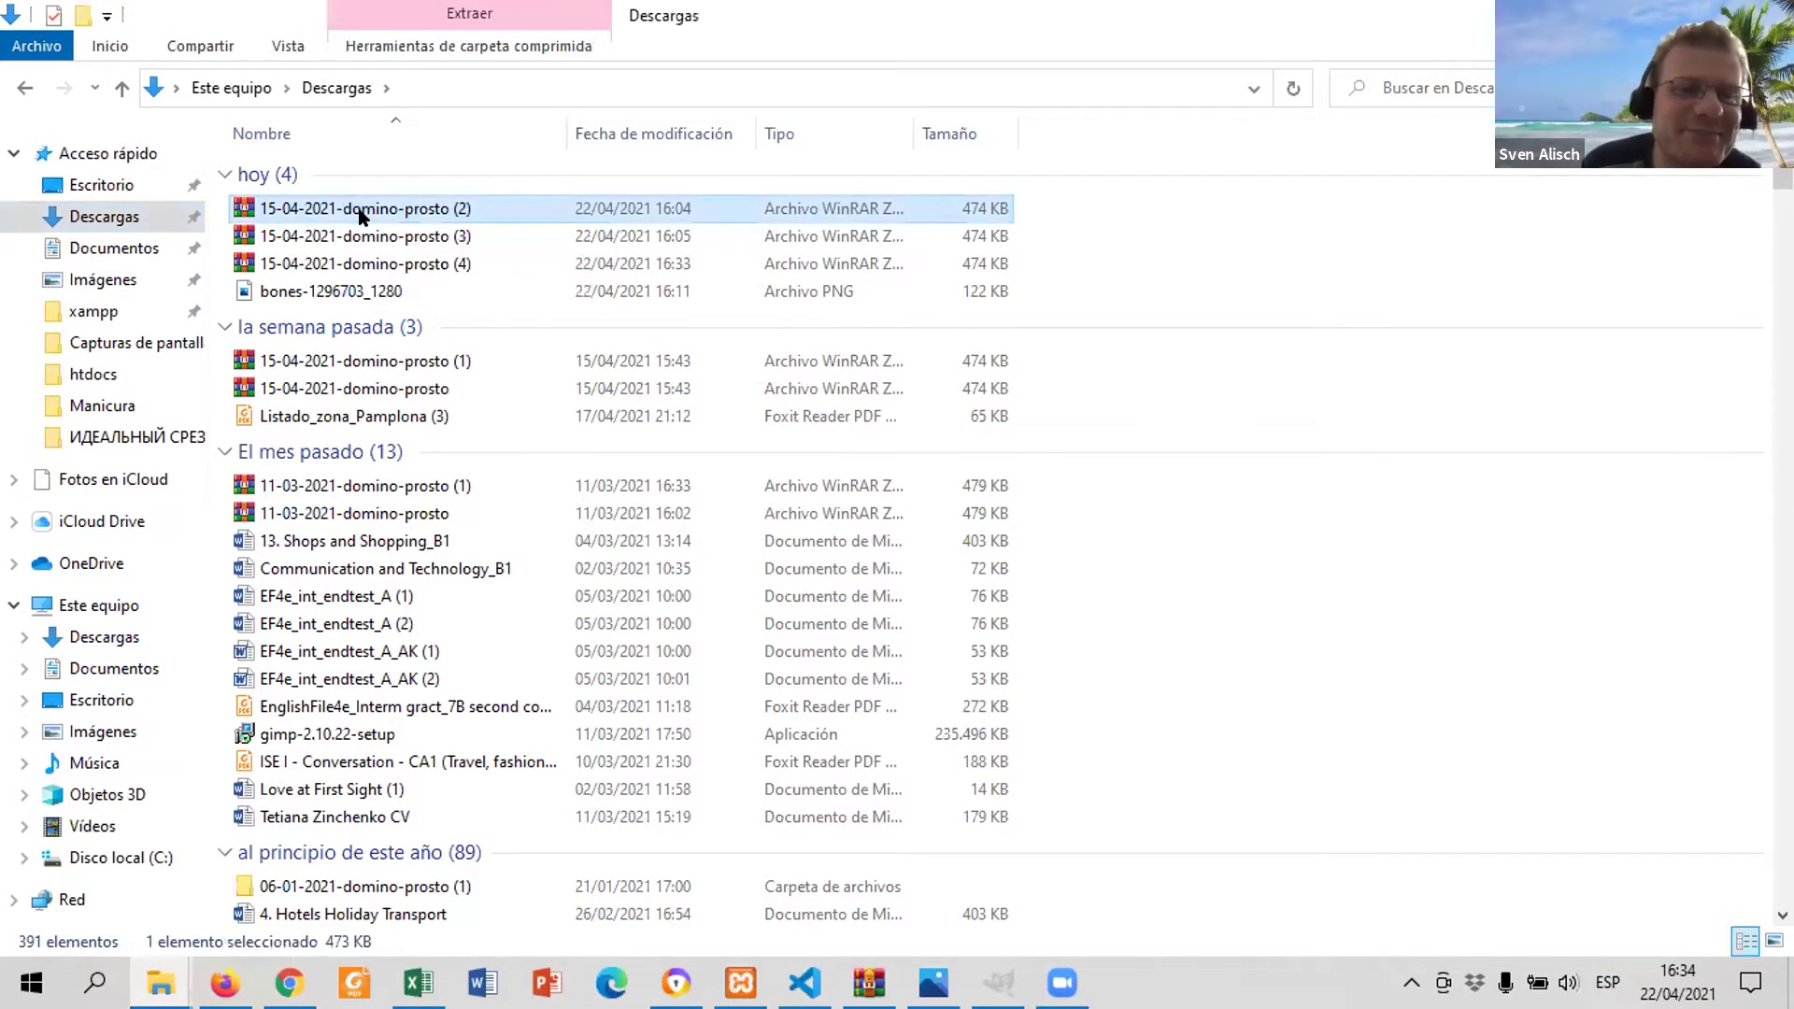
pyautogui.rightClick(362, 216)
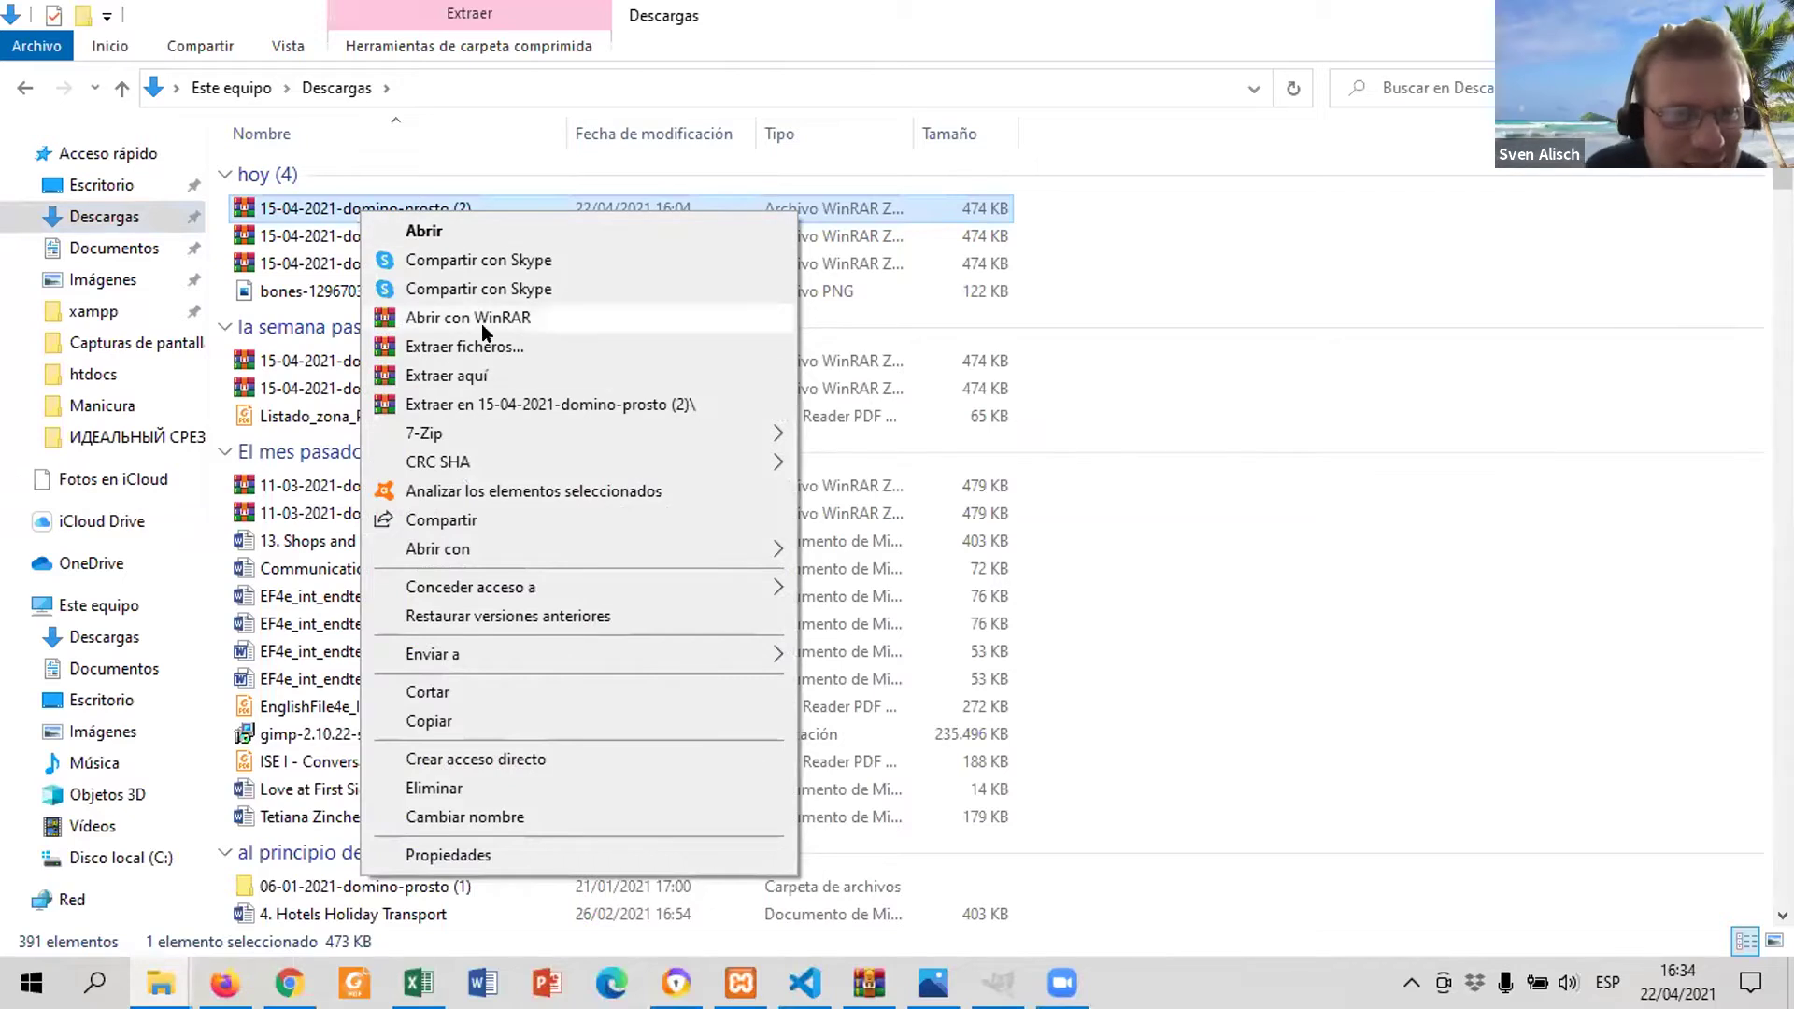
pyautogui.click(537, 405)
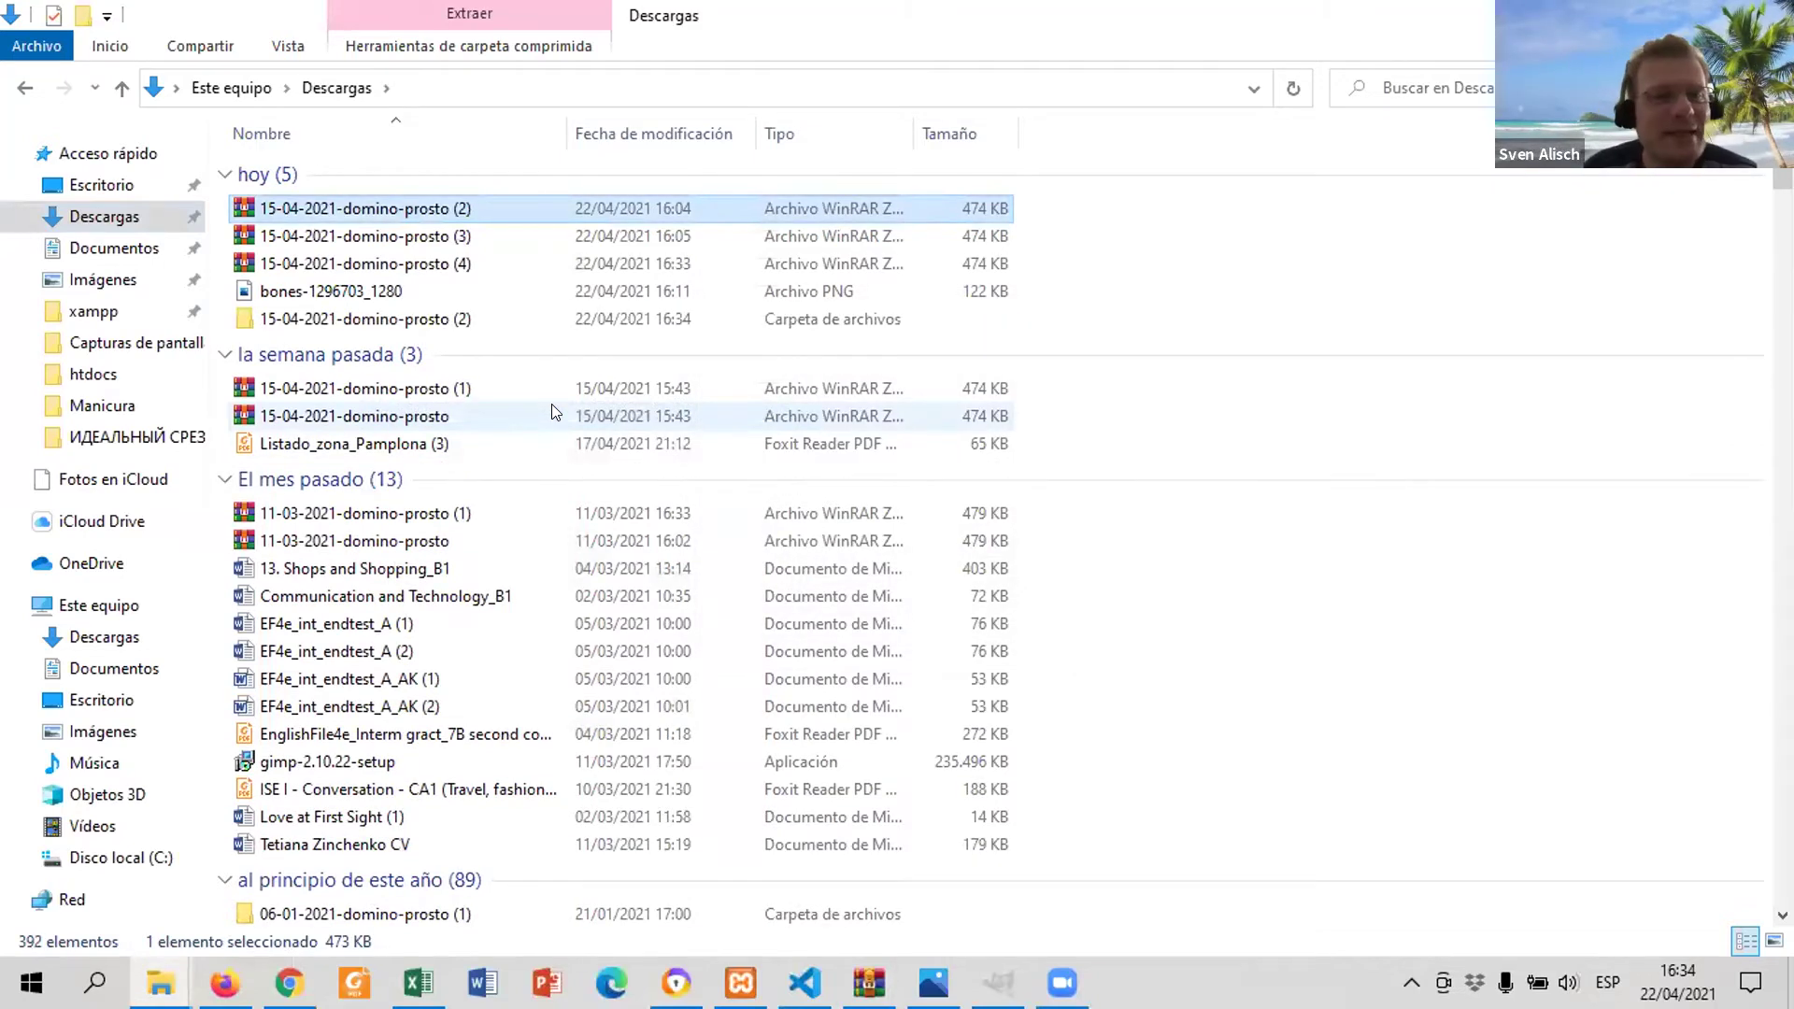
# Move the extracted 15-04-2021-domino-prosto (2) folder from Descargas into the htdocs folder of xampp.
pyautogui.click(386, 321)
pyautogui.rightClick(384, 320)
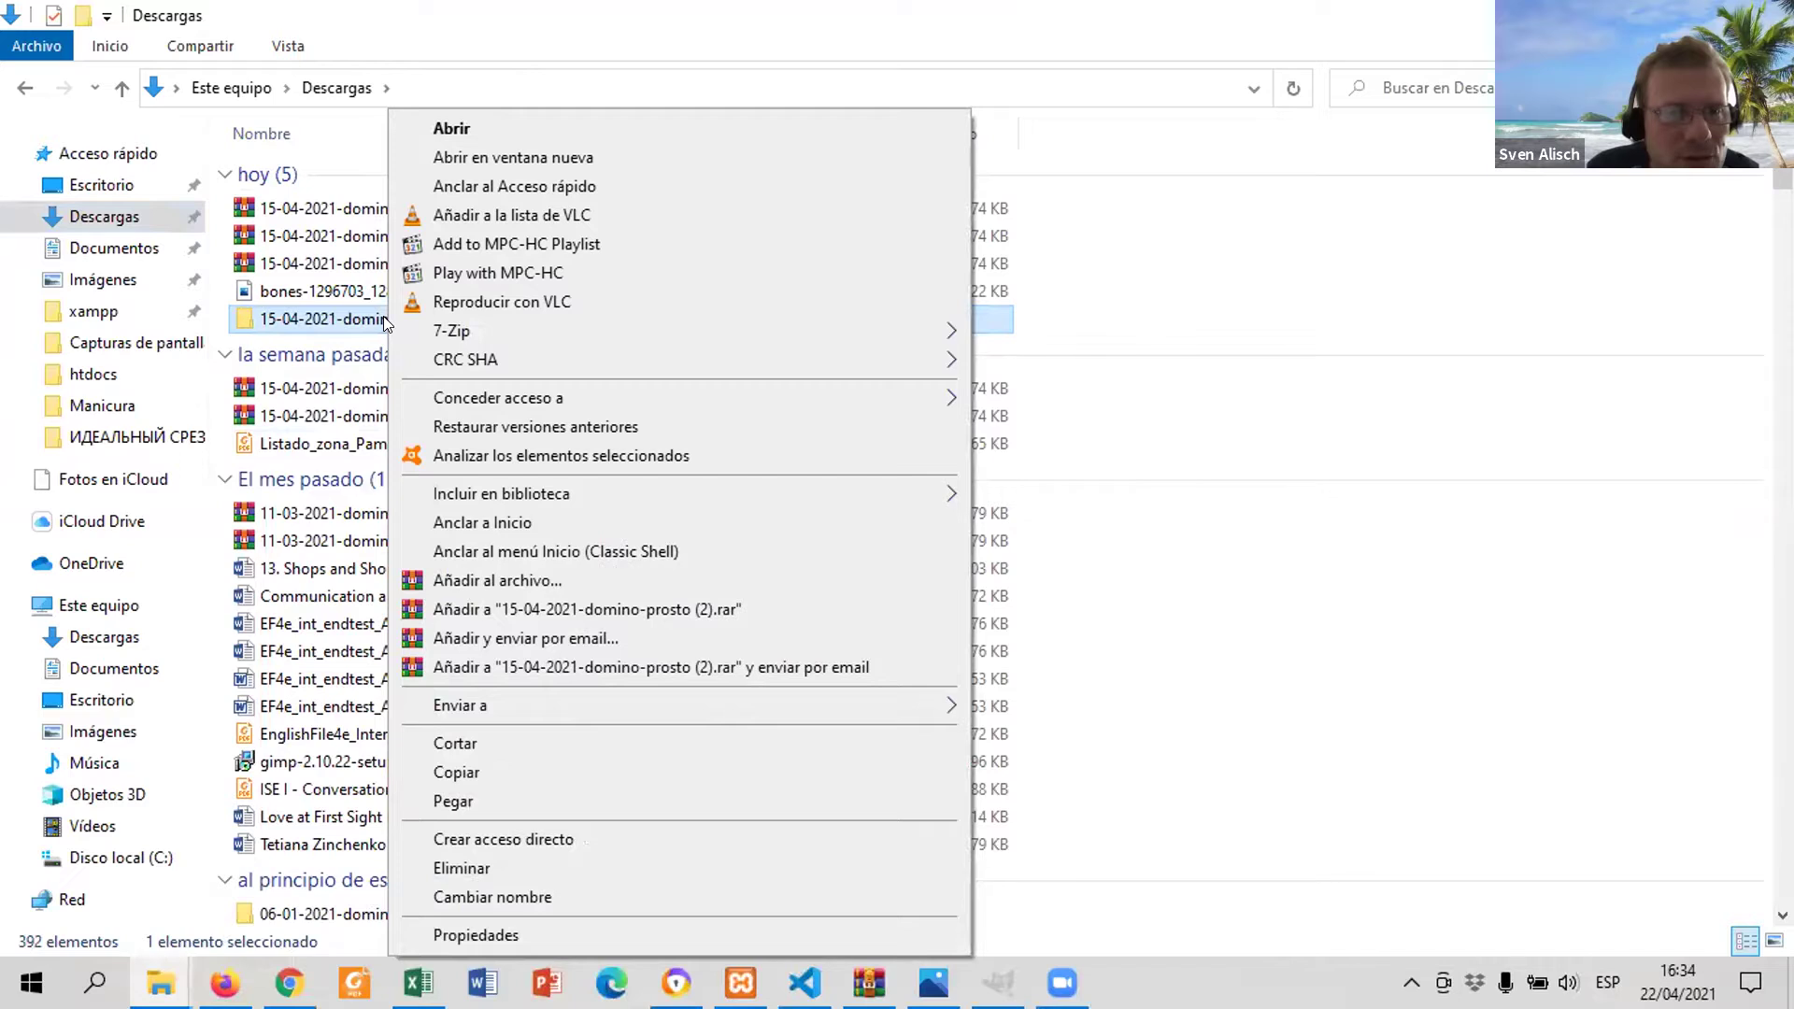
pyautogui.click(512, 744)
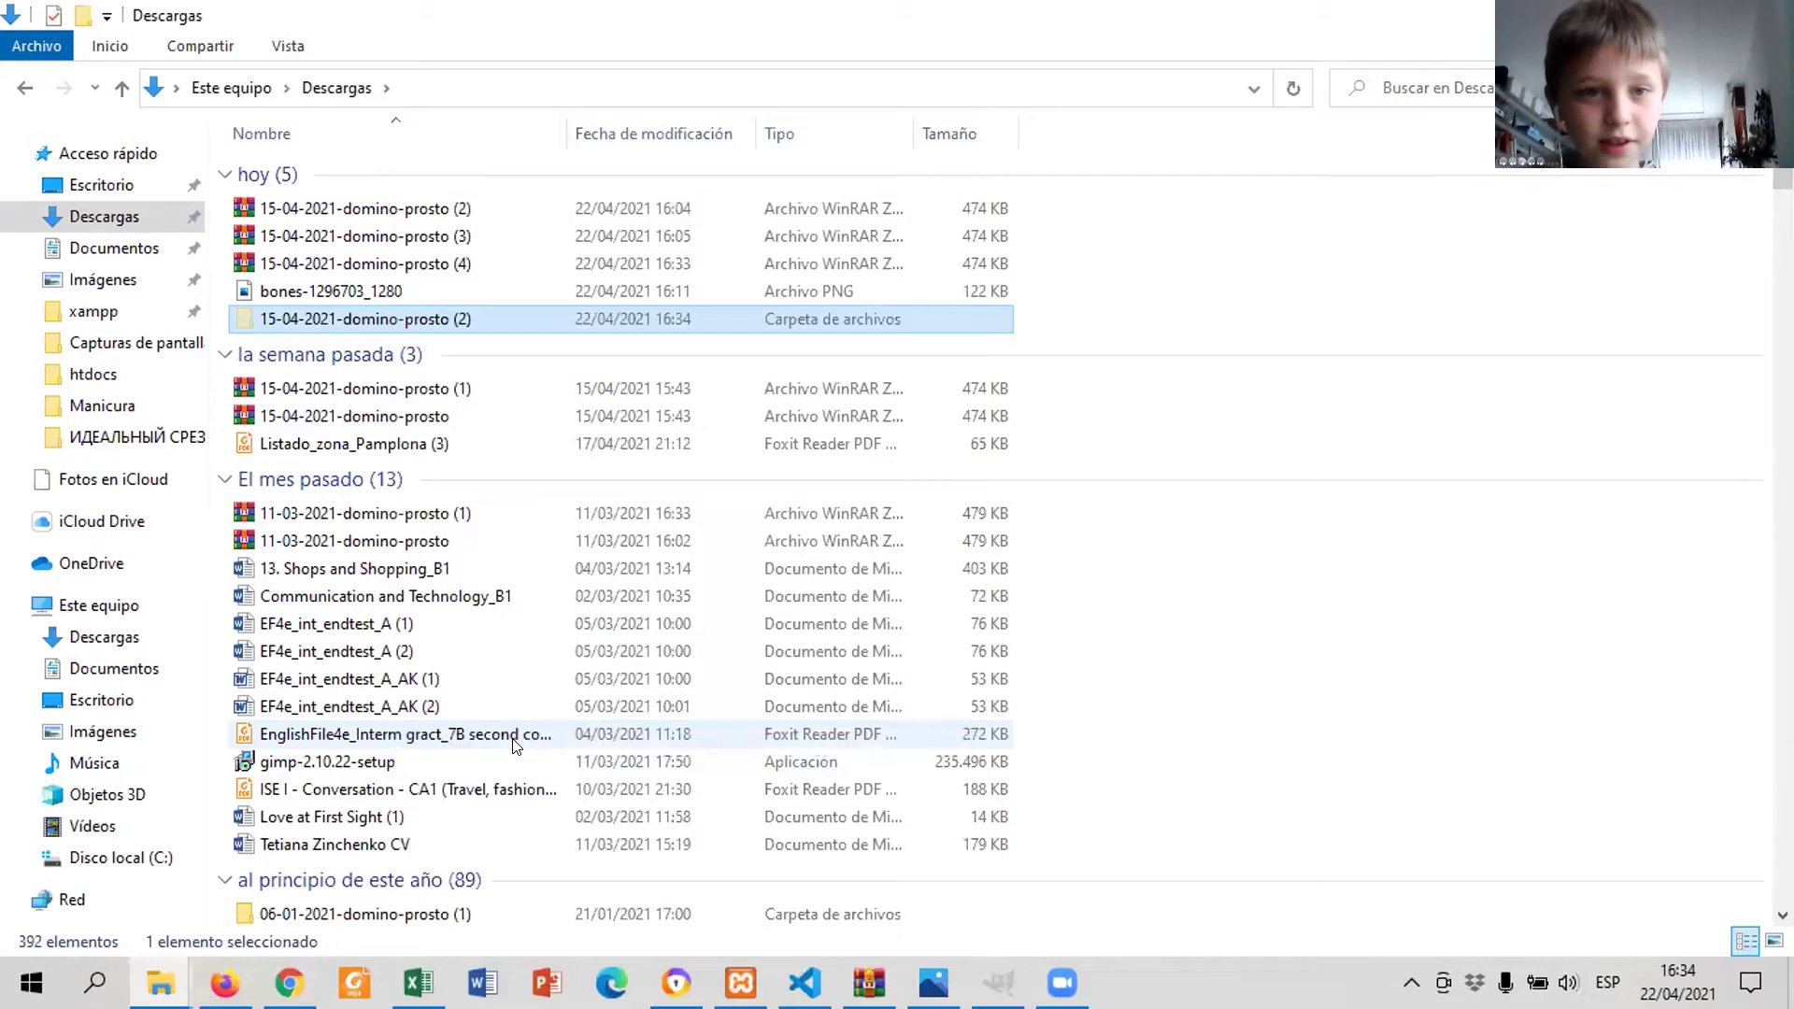
pyautogui.click(116, 308)
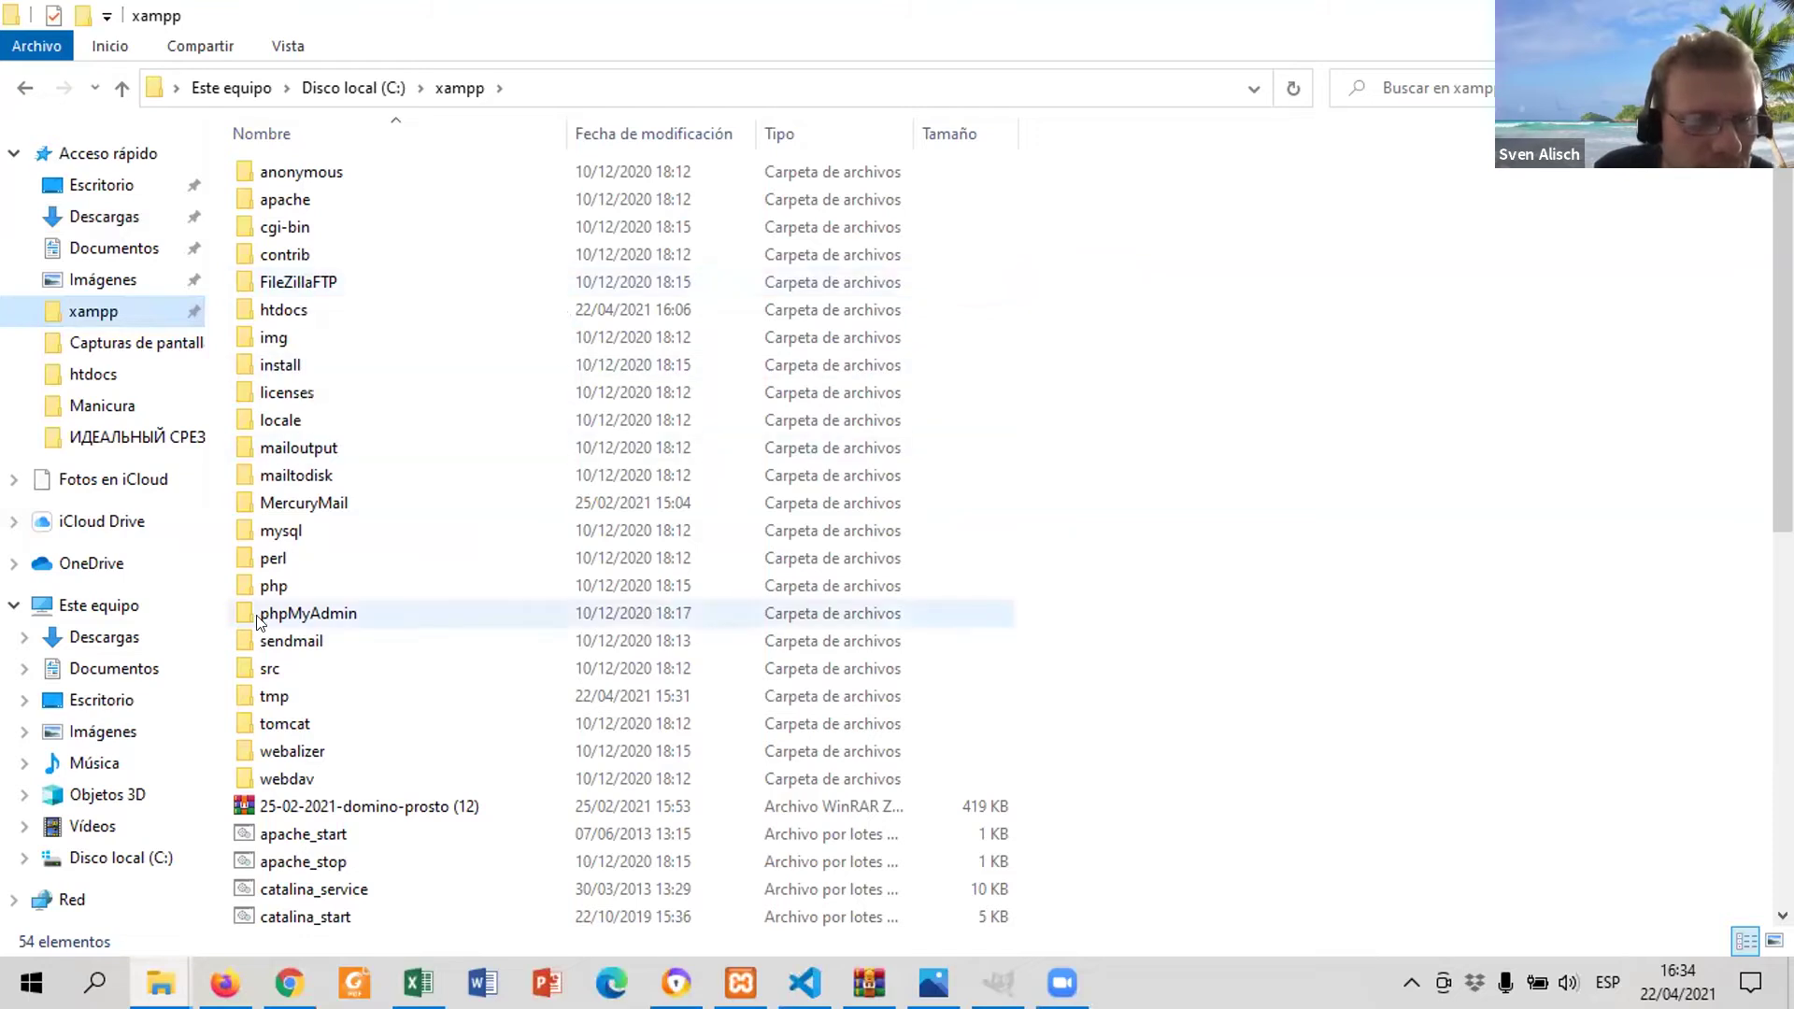
pyautogui.doubleClick(287, 309)
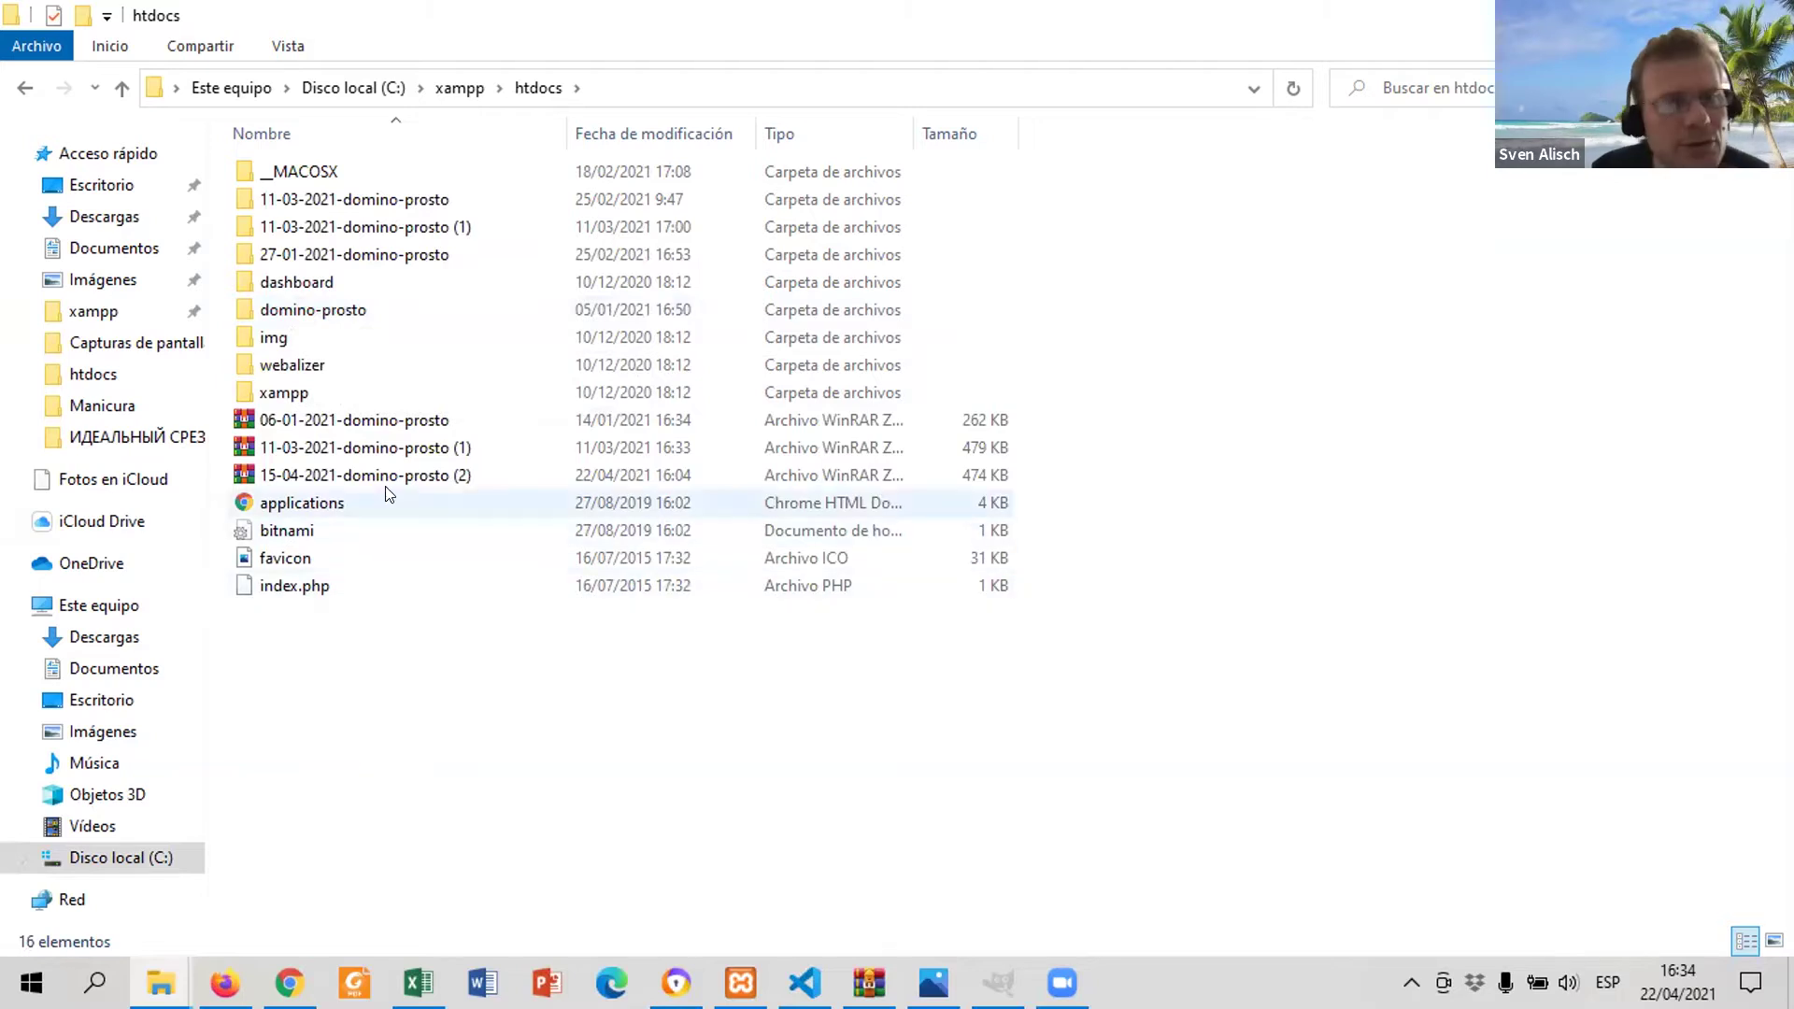
pyautogui.rightClick(308, 647)
pyautogui.moveTo(389, 596)
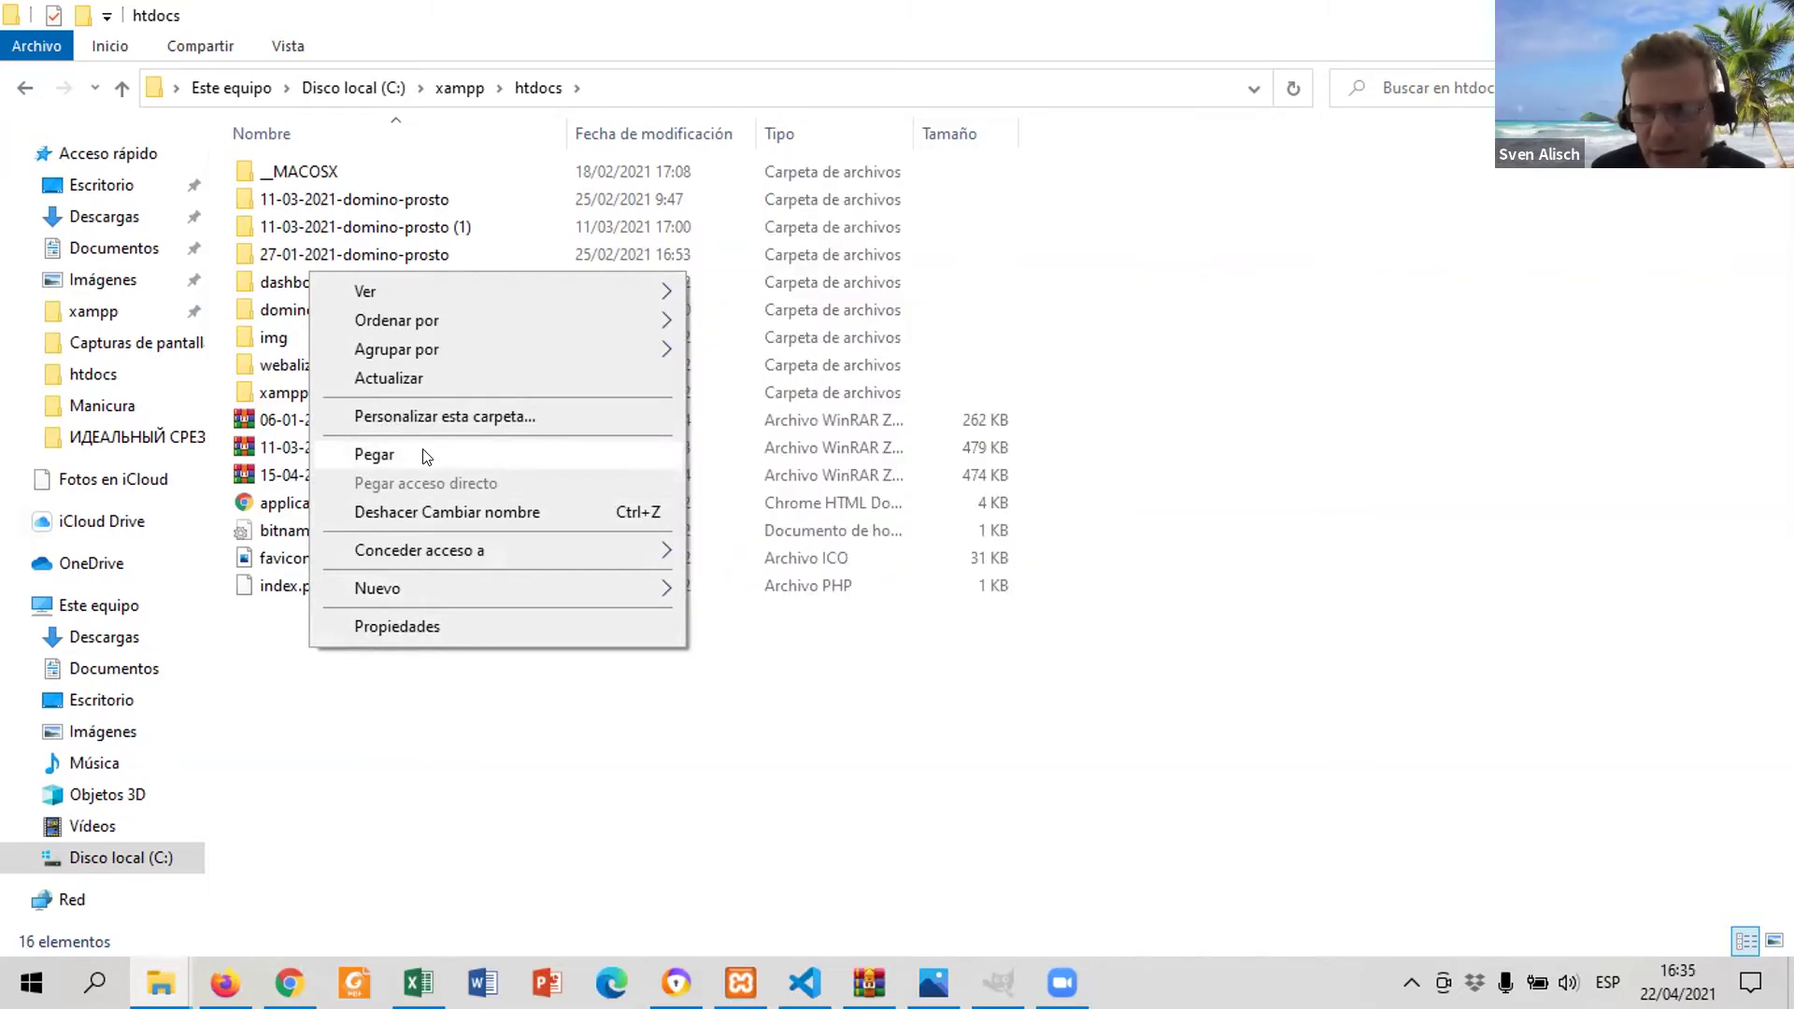
pyautogui.click(374, 455)
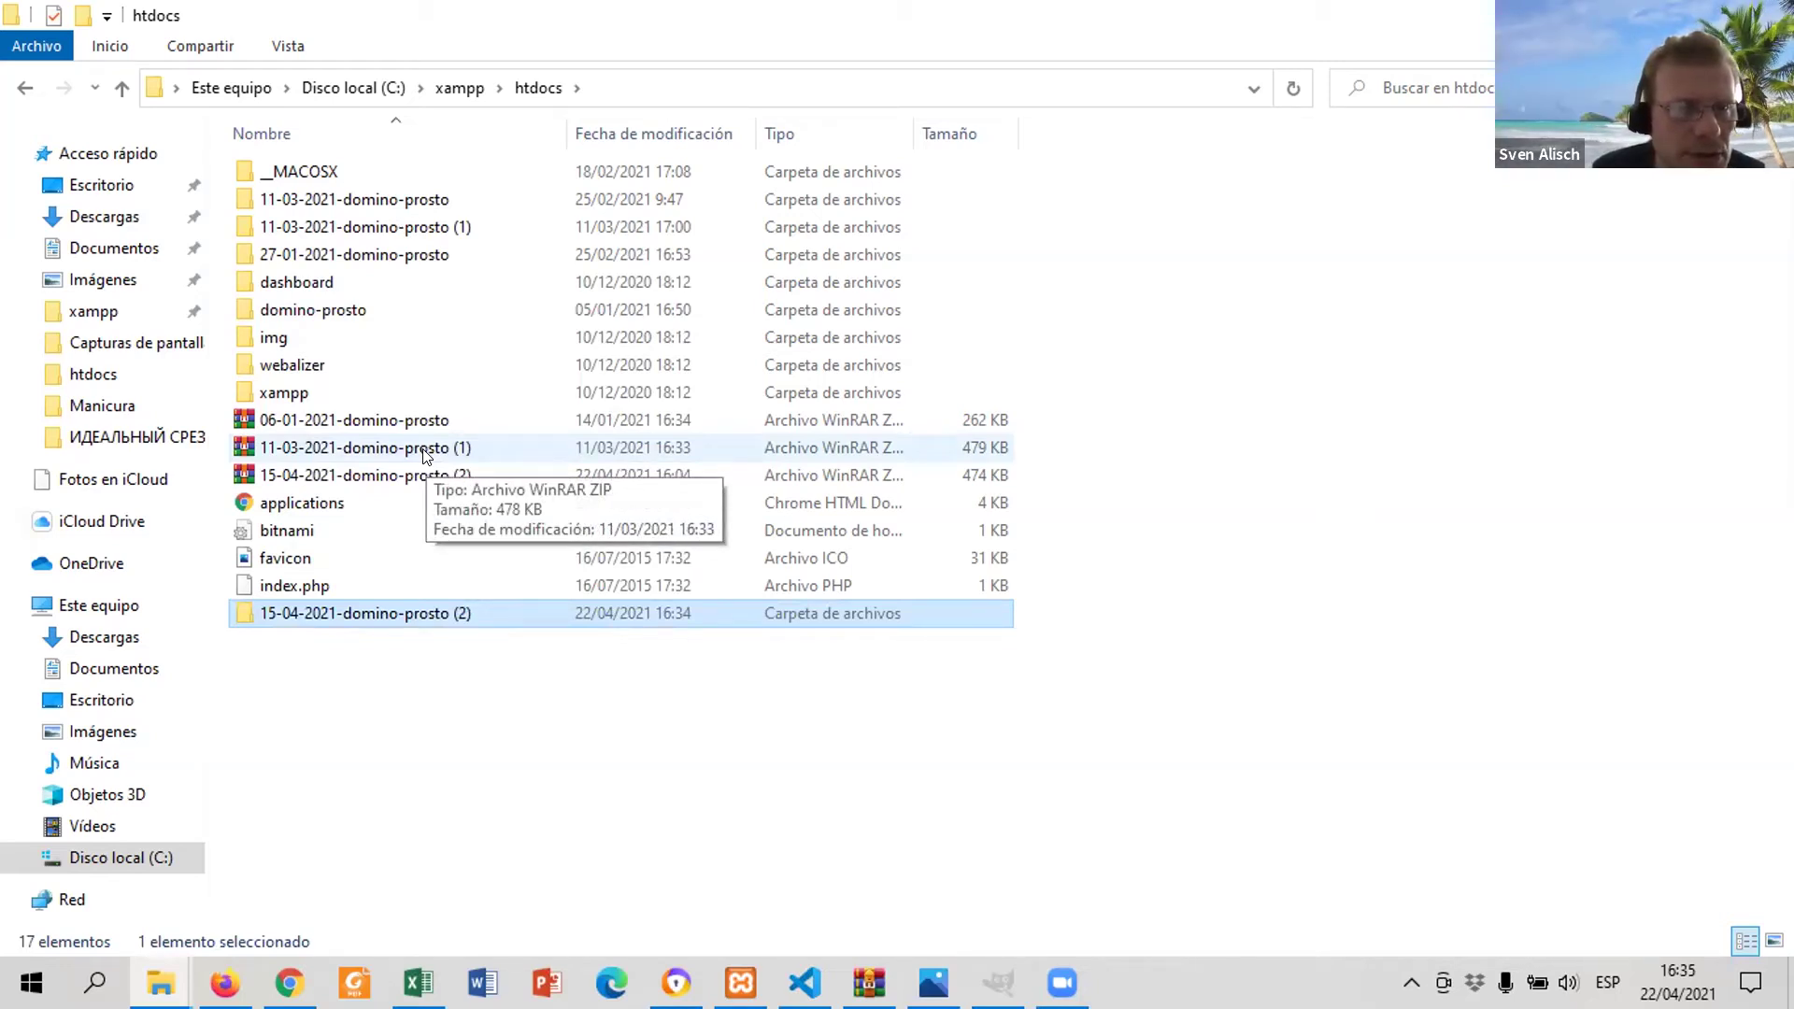
# Rename the moved 15-04-2021-domino-prosto (2) folder in htdocs as domino-prosto-new.
pyautogui.click(430, 607)
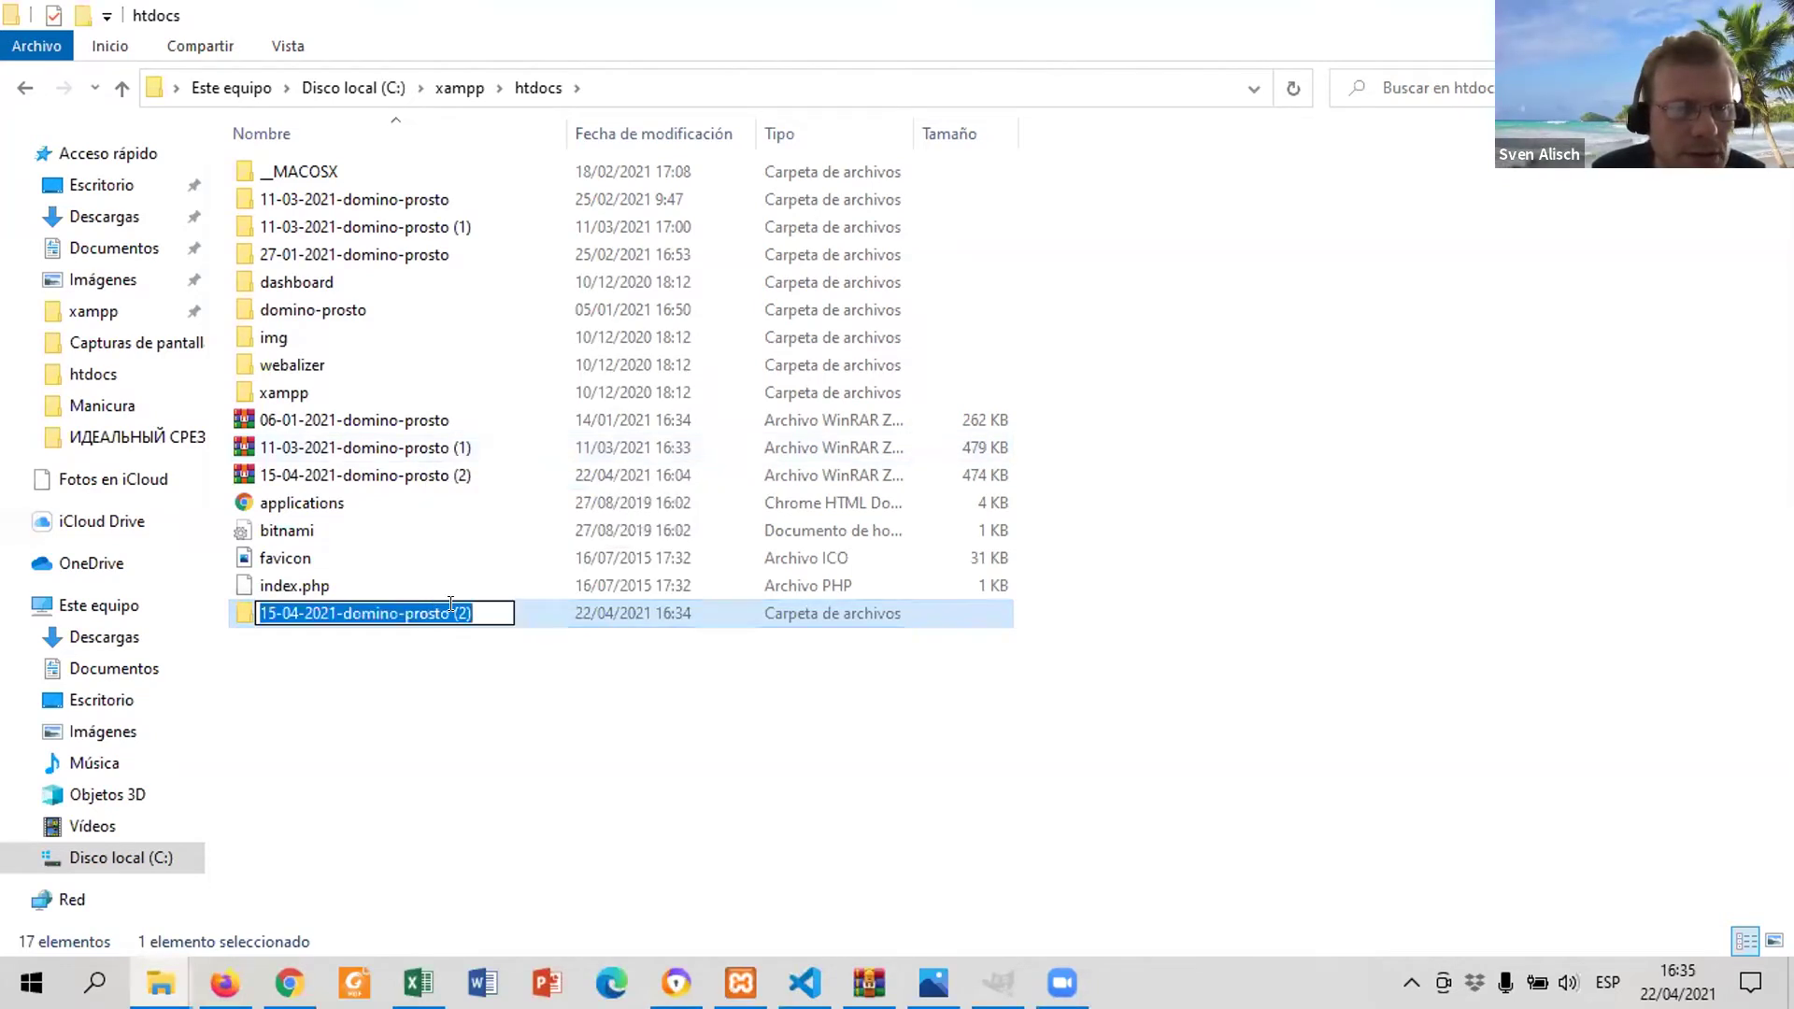
pyautogui.press('End')
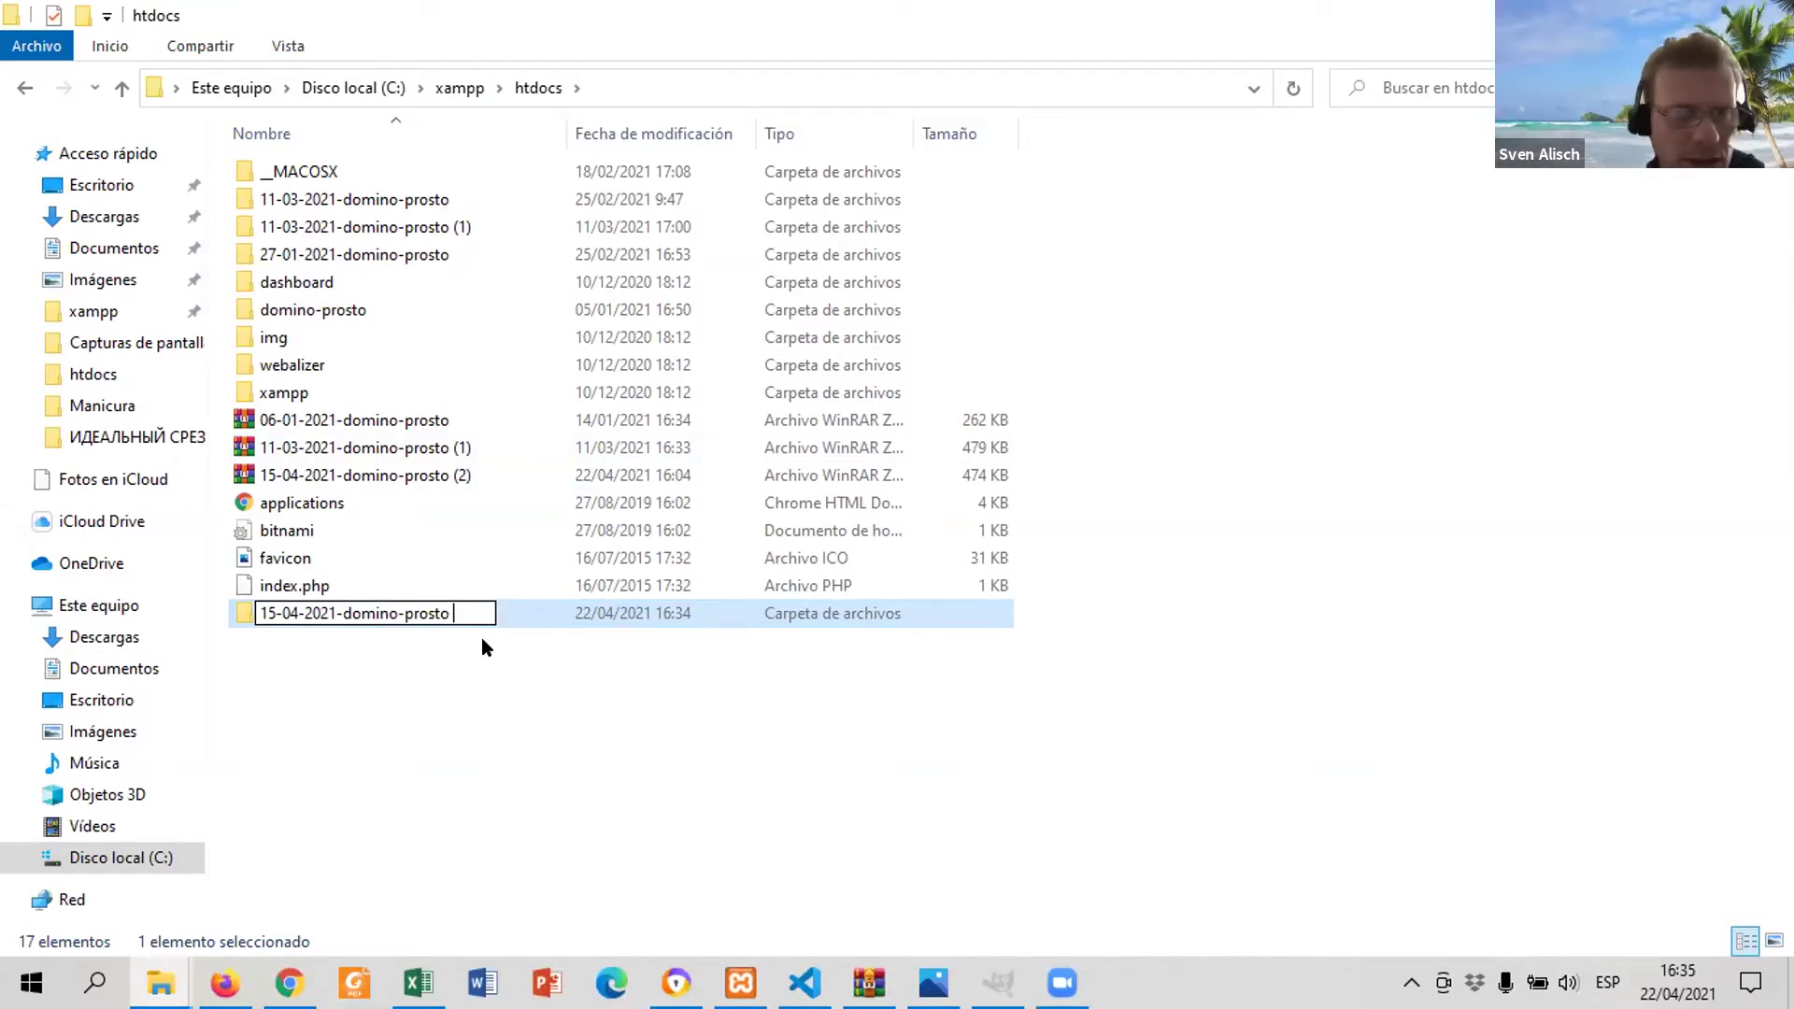
pyautogui.press('Left')
pyautogui.press('Left')
pyautogui.press('Left')
pyautogui.press('Left')
pyautogui.press('Left')
pyautogui.press('Left')
pyautogui.press('Left')
pyautogui.press('Left')
pyautogui.press('Left')
pyautogui.press('Left')
pyautogui.press('Left')
pyautogui.press('Left')
pyautogui.press('Left')
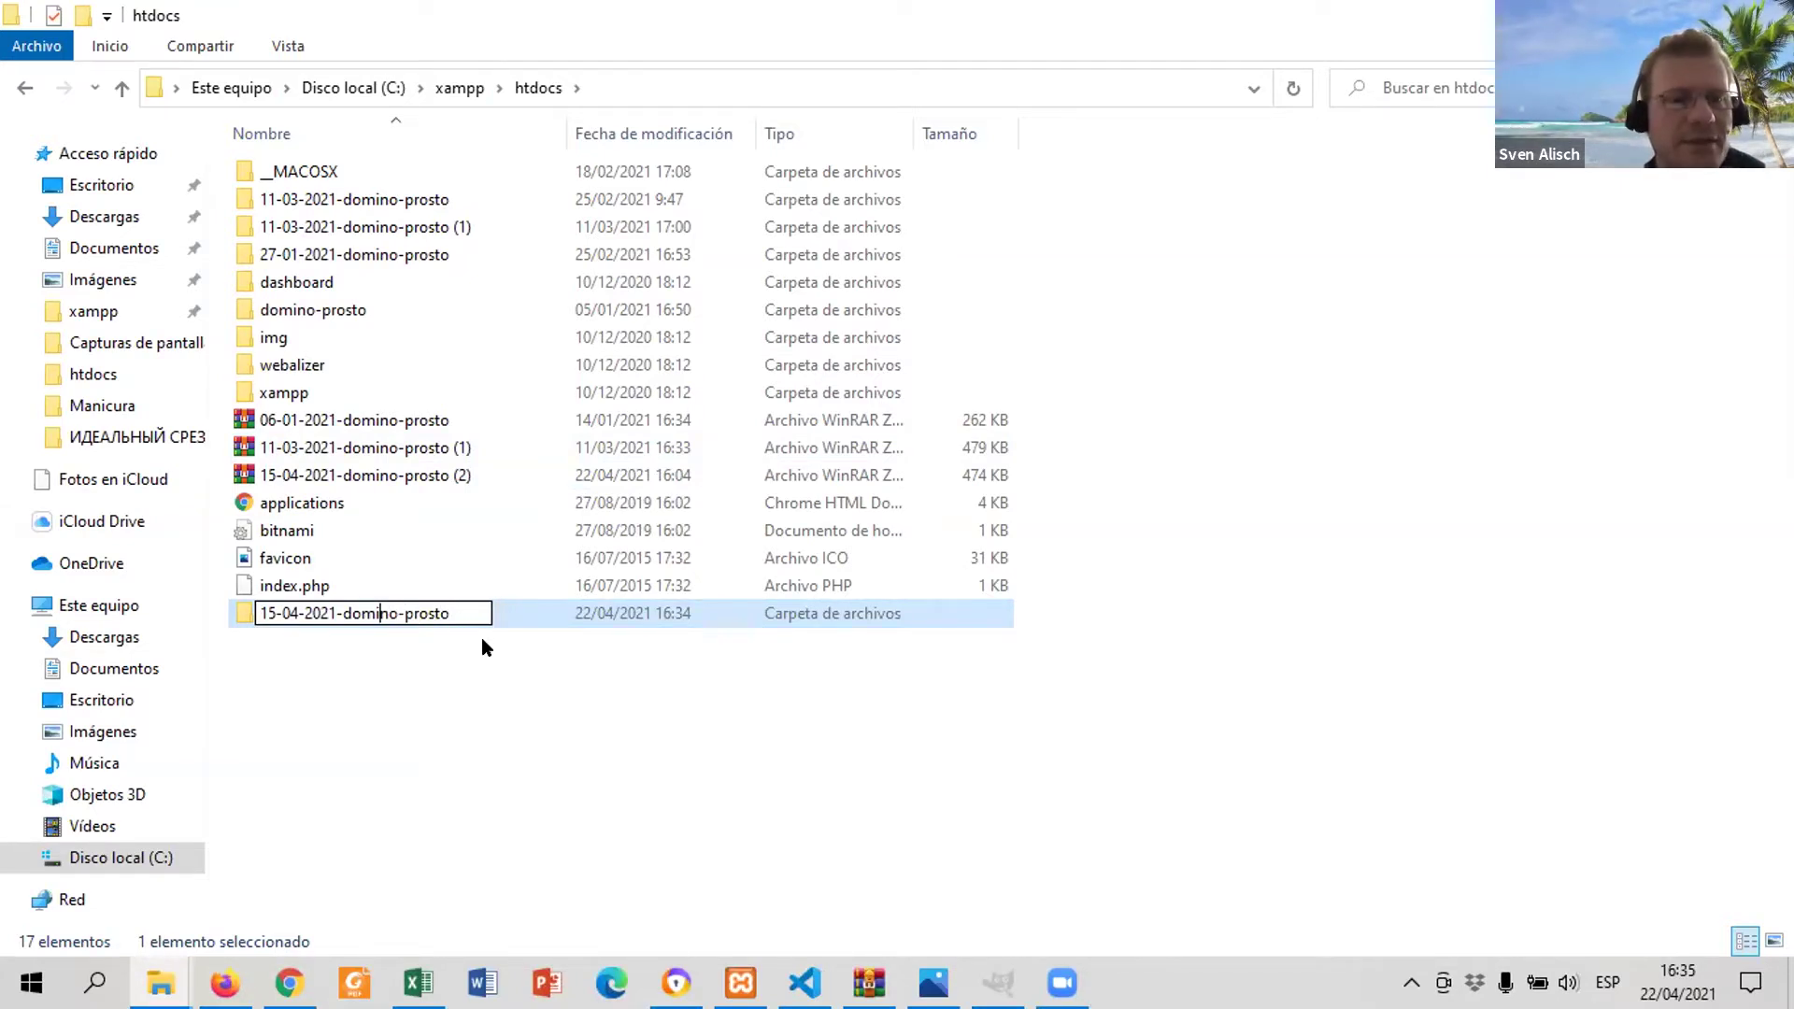
pyautogui.press('Delete')
pyautogui.press('BackSpace')
pyautogui.press('BackSpace')
pyautogui.press('BackSpace')
pyautogui.press('BackSpace')
pyautogui.press('BackSpace')
pyautogui.press('BackSpace')
pyautogui.press('BackSpace')
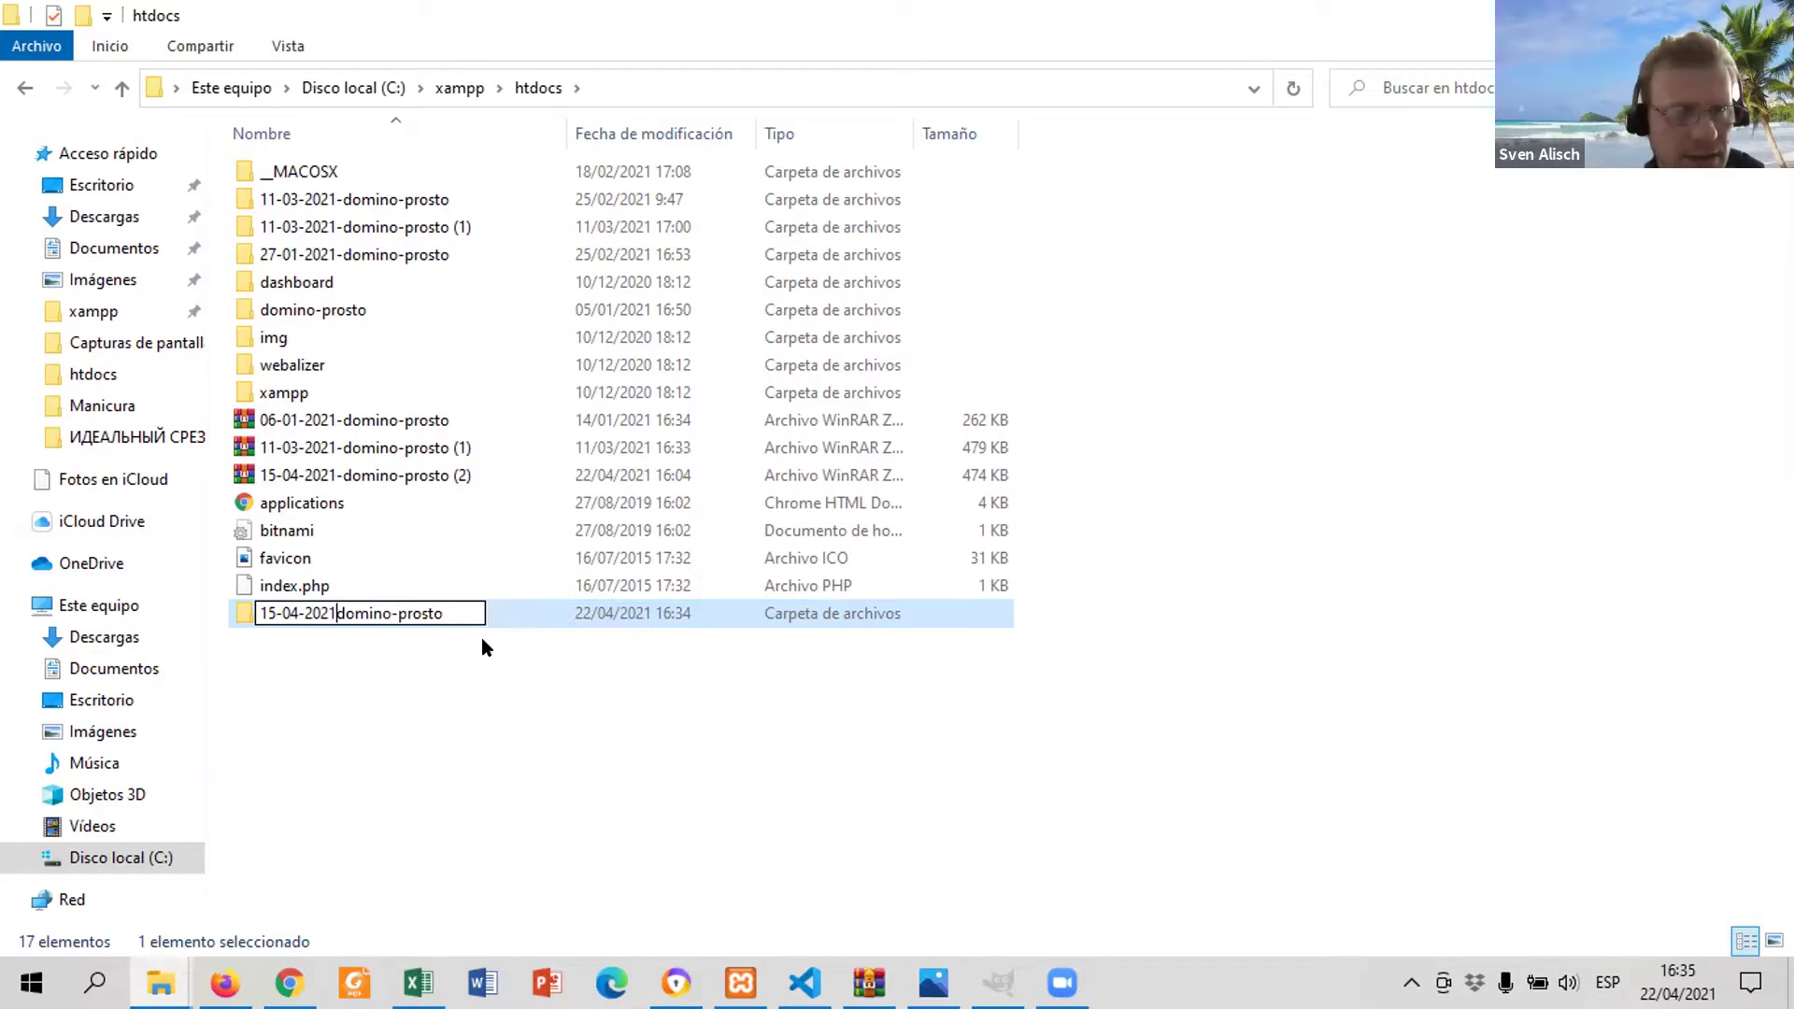
pyautogui.press('BackSpace')
pyautogui.press('BackSpace')
pyautogui.press('BackSpace')
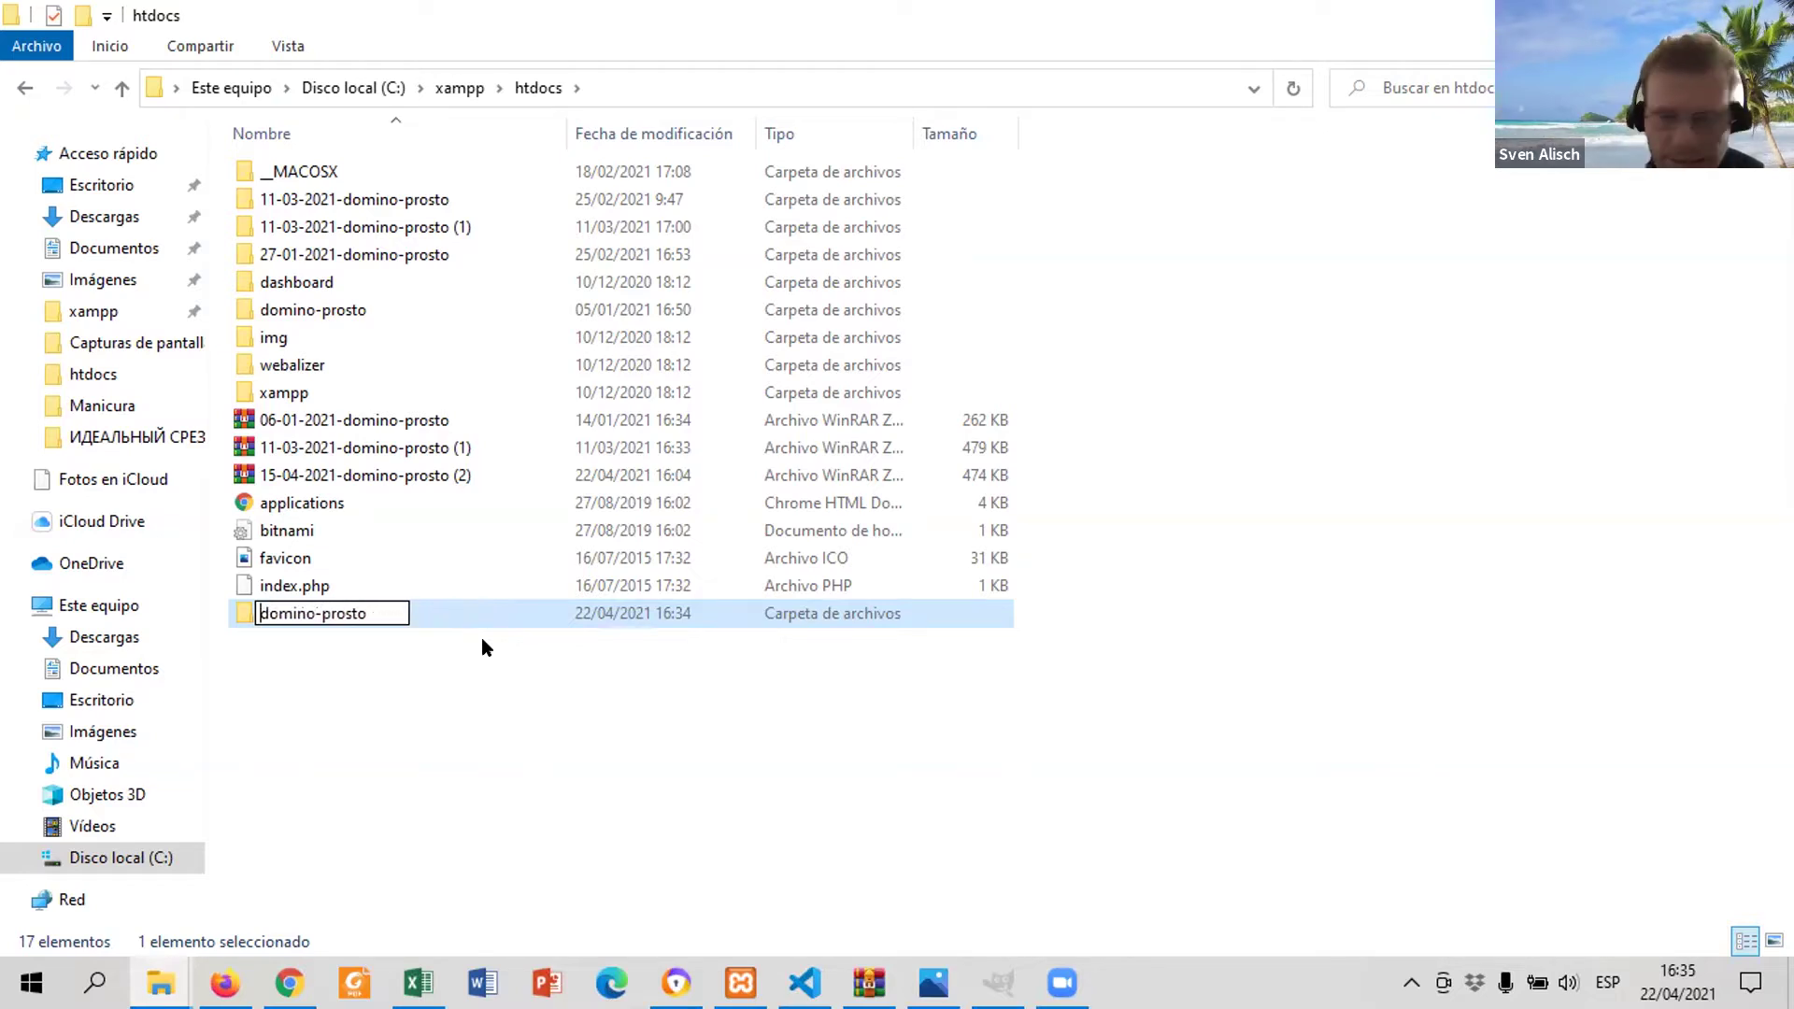
pyautogui.press('Right')
pyautogui.press('Right')
pyautogui.press('Right')
pyautogui.press('Right')
pyautogui.press('Right')
pyautogui.press('Right')
pyautogui.press('Right')
pyautogui.press('Right')
pyautogui.press('Right')
pyautogui.press('Right')
pyautogui.press('Right')
pyautogui.press('Right')
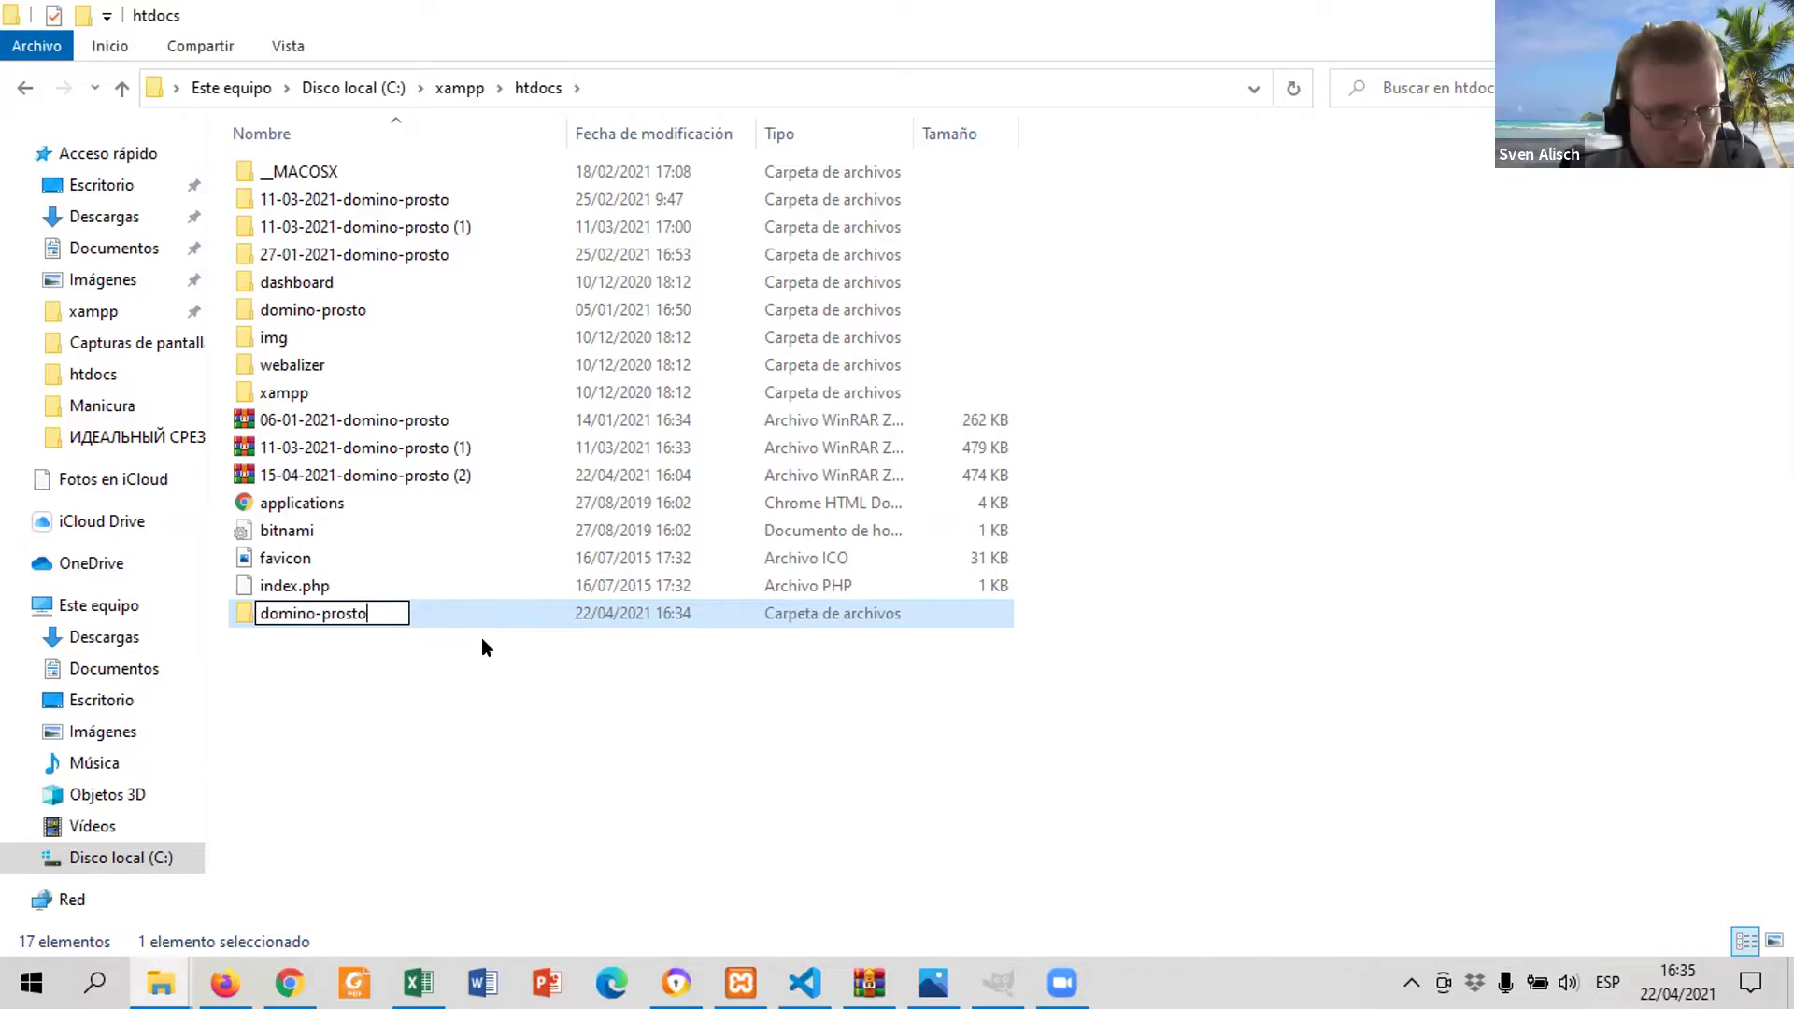
pyautogui.write('-')
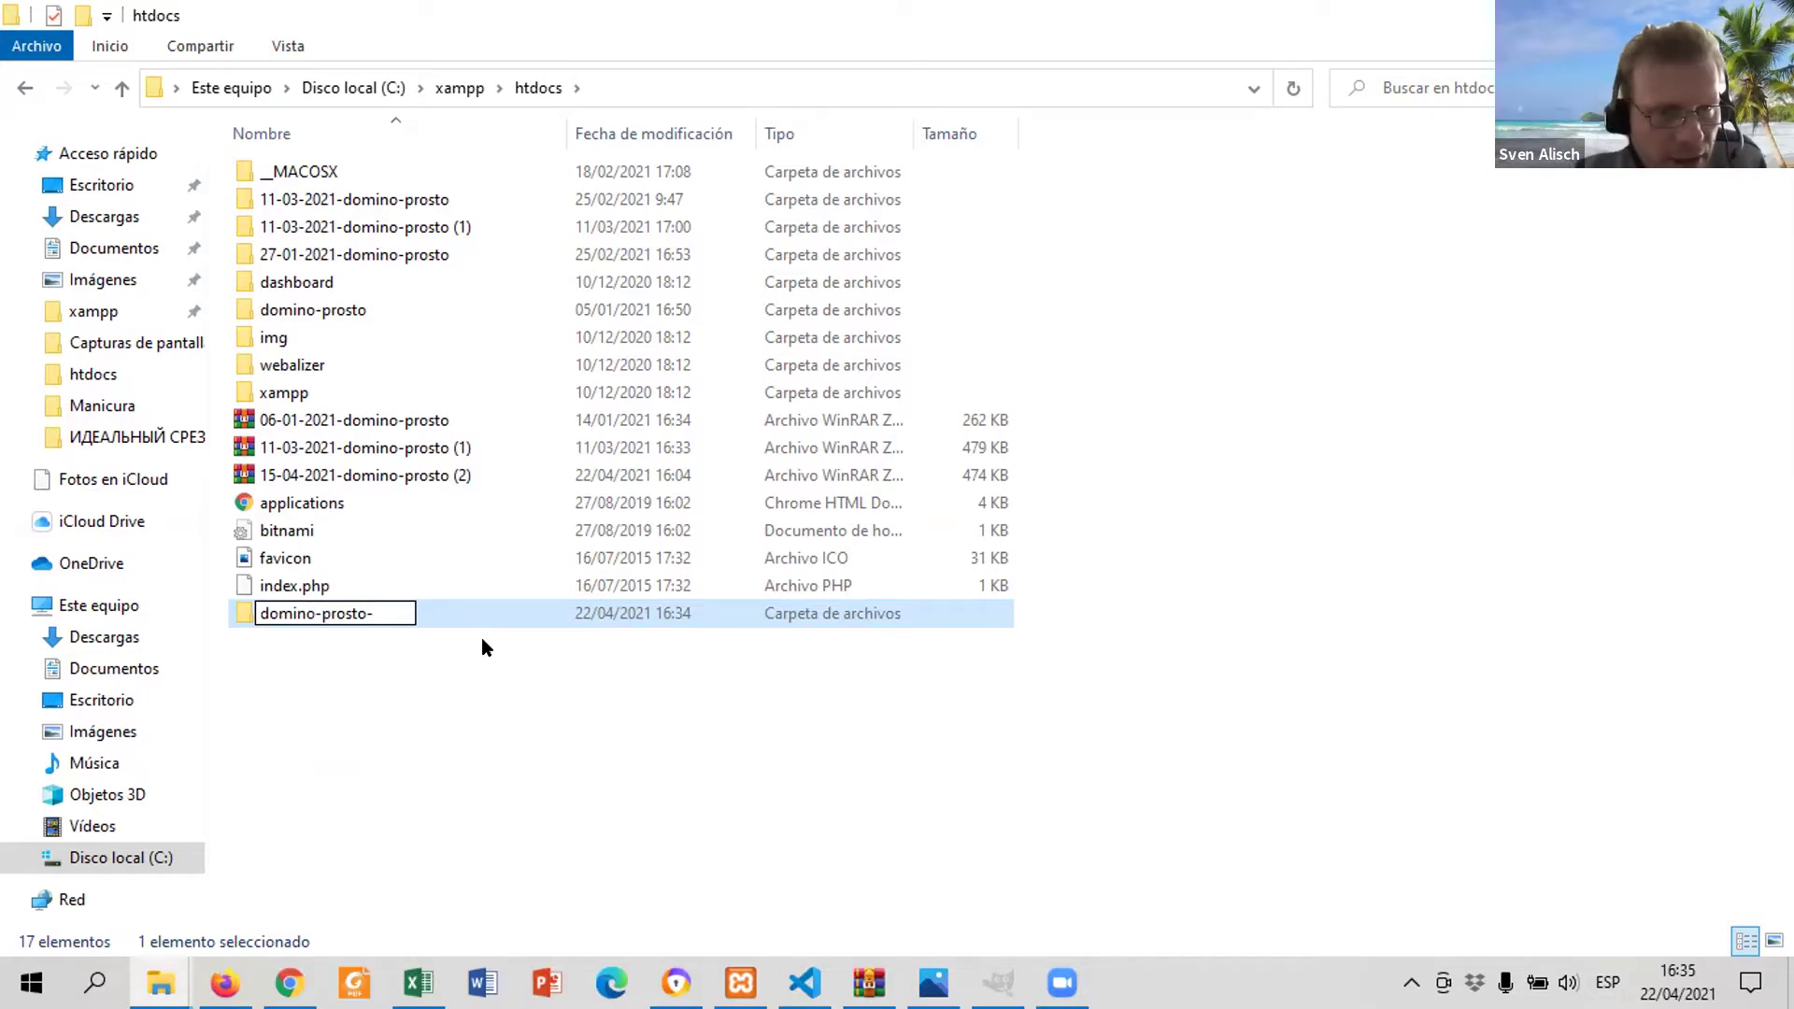
pyautogui.write('new')
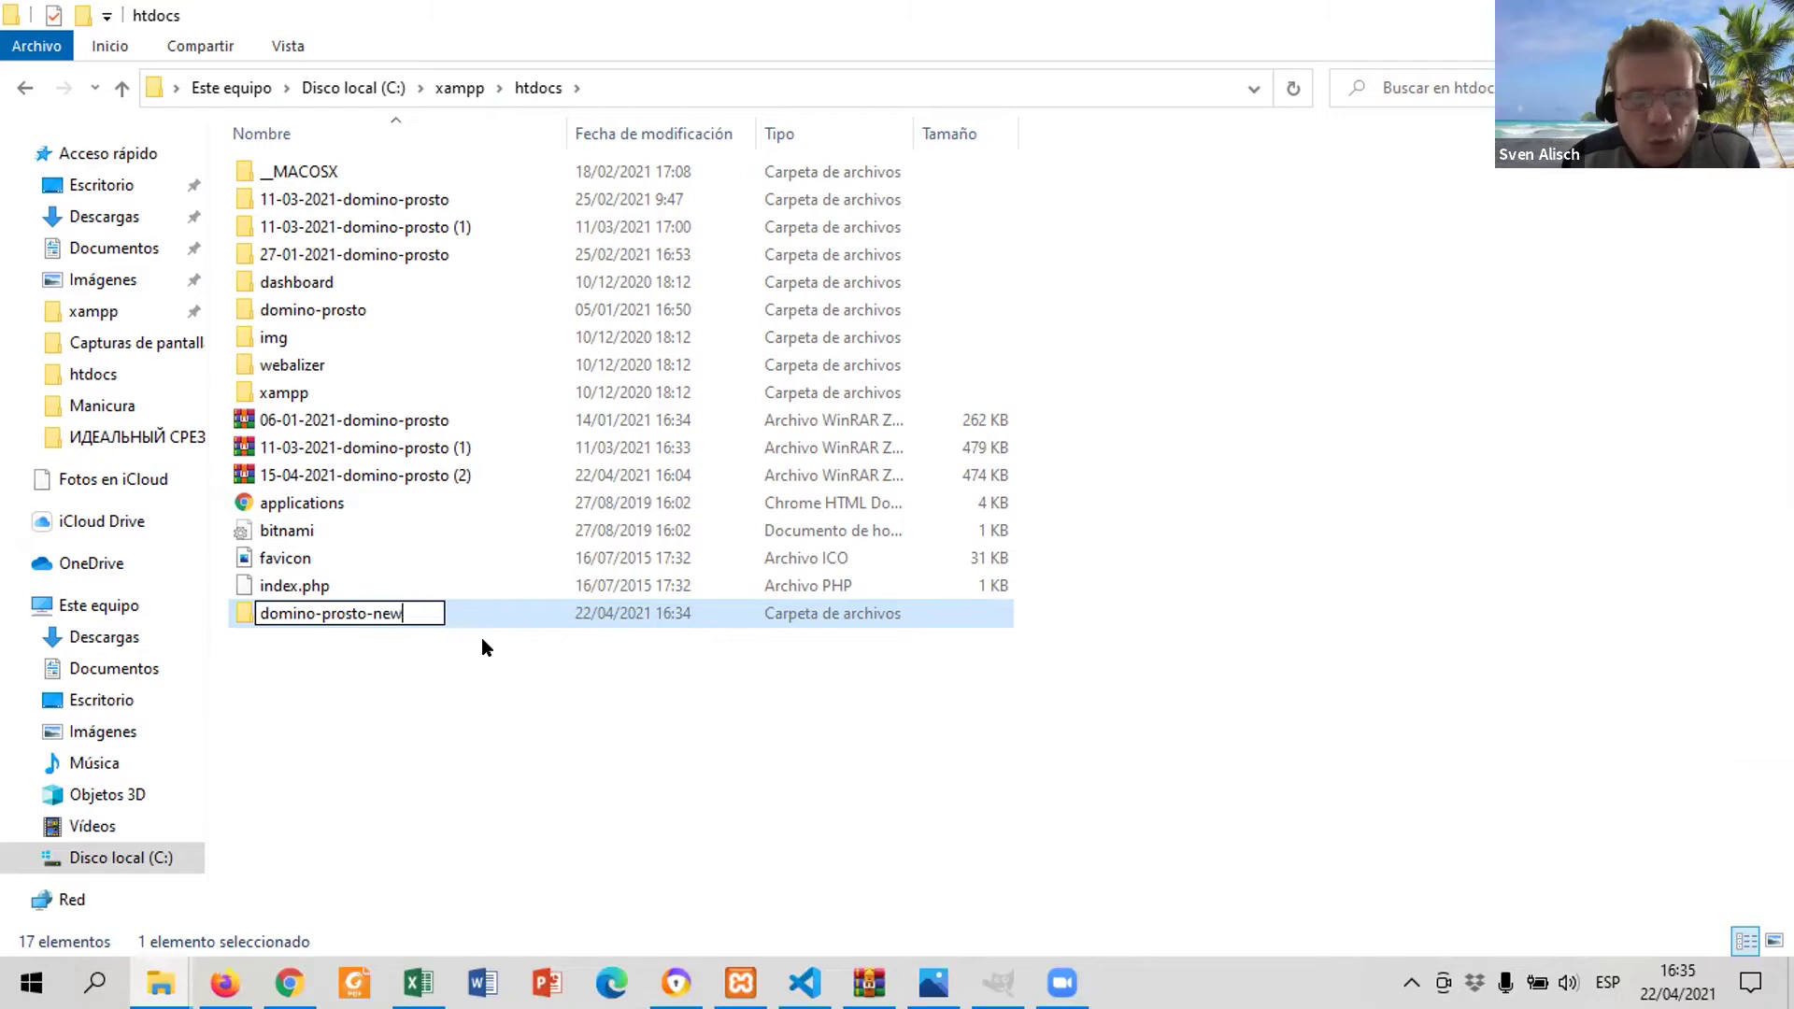
pyautogui.press('Return')
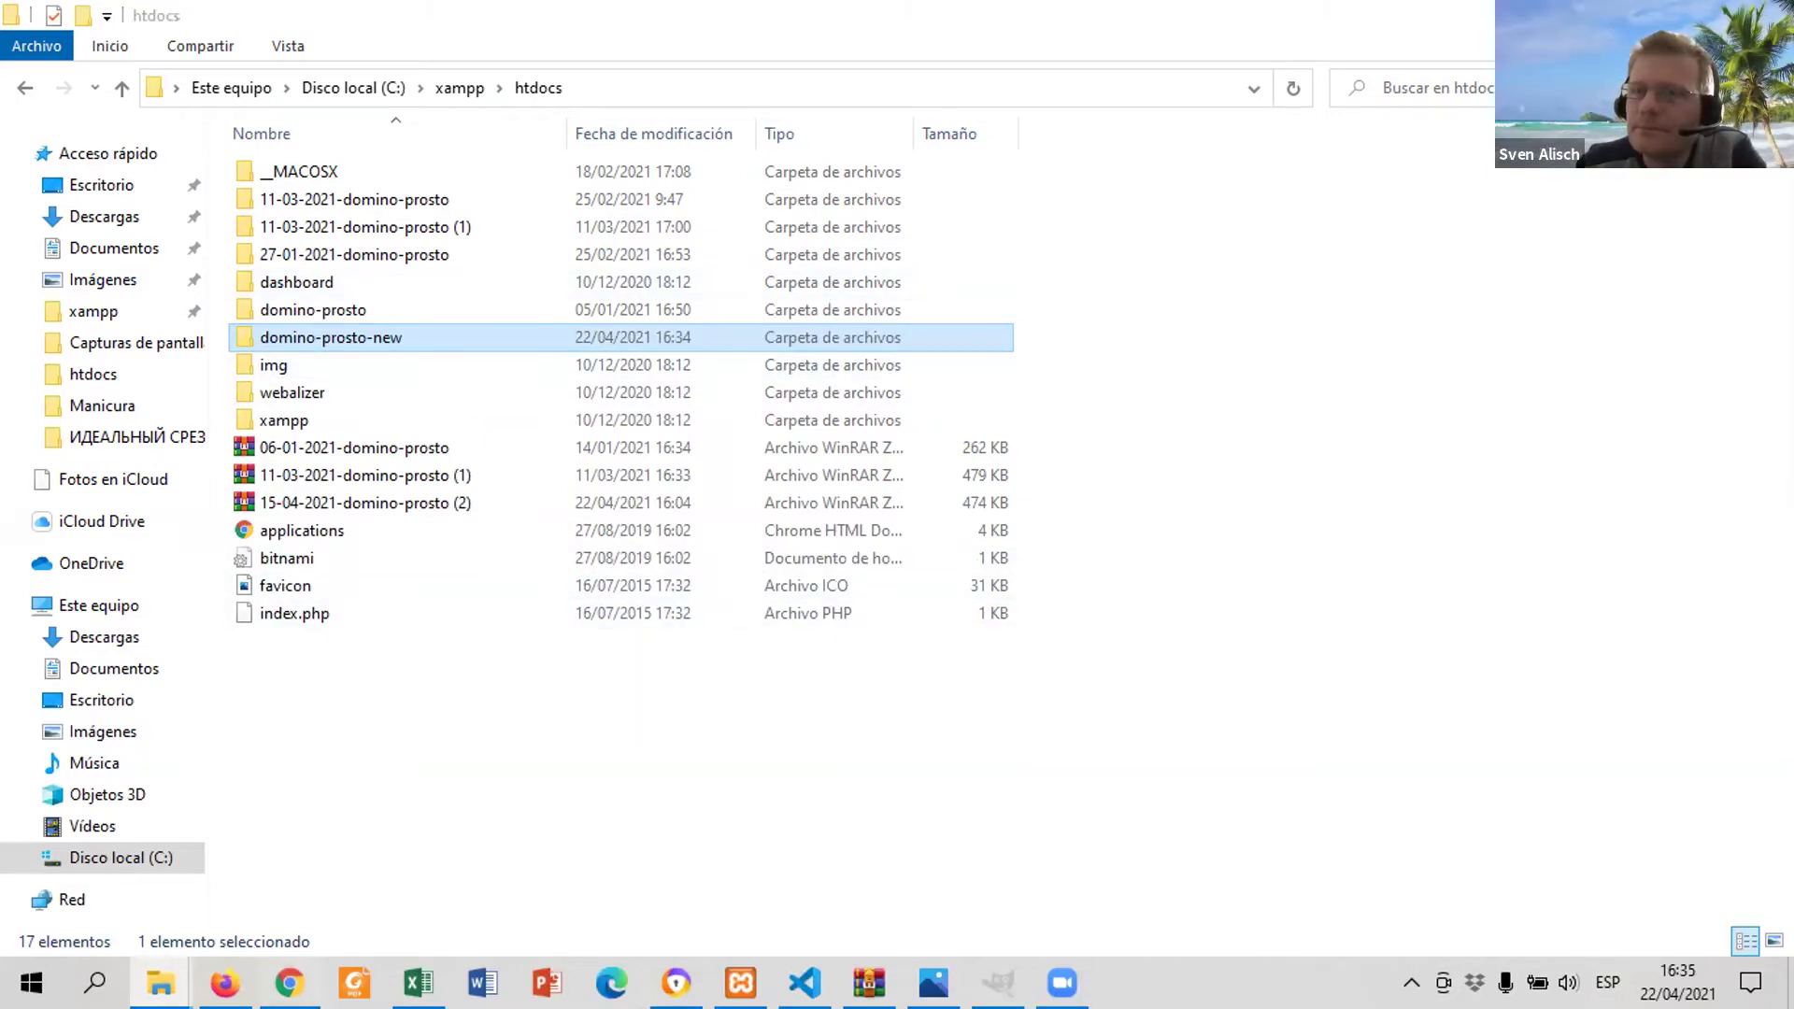
# Switch to Chrome with the lesson materials page.
pyautogui.hotkey('alt', 'Tab')
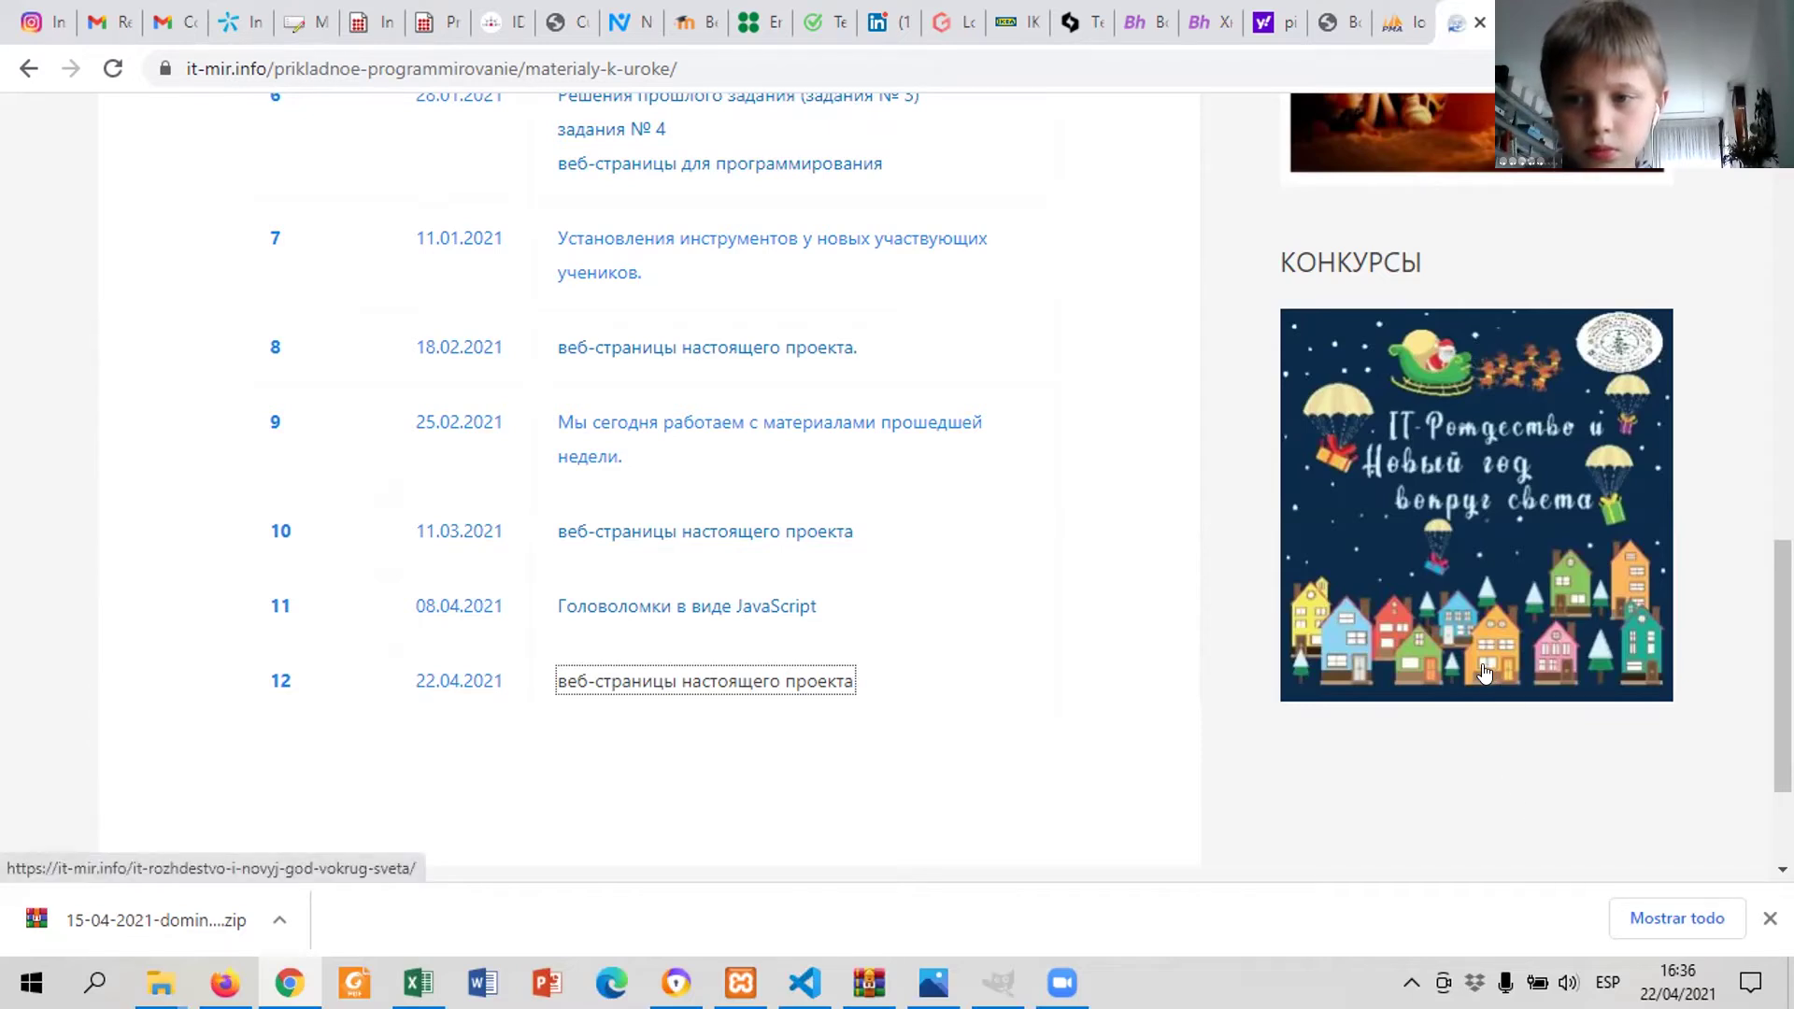
pyautogui.click(1472, 334)
pyautogui.rightClick(1472, 333)
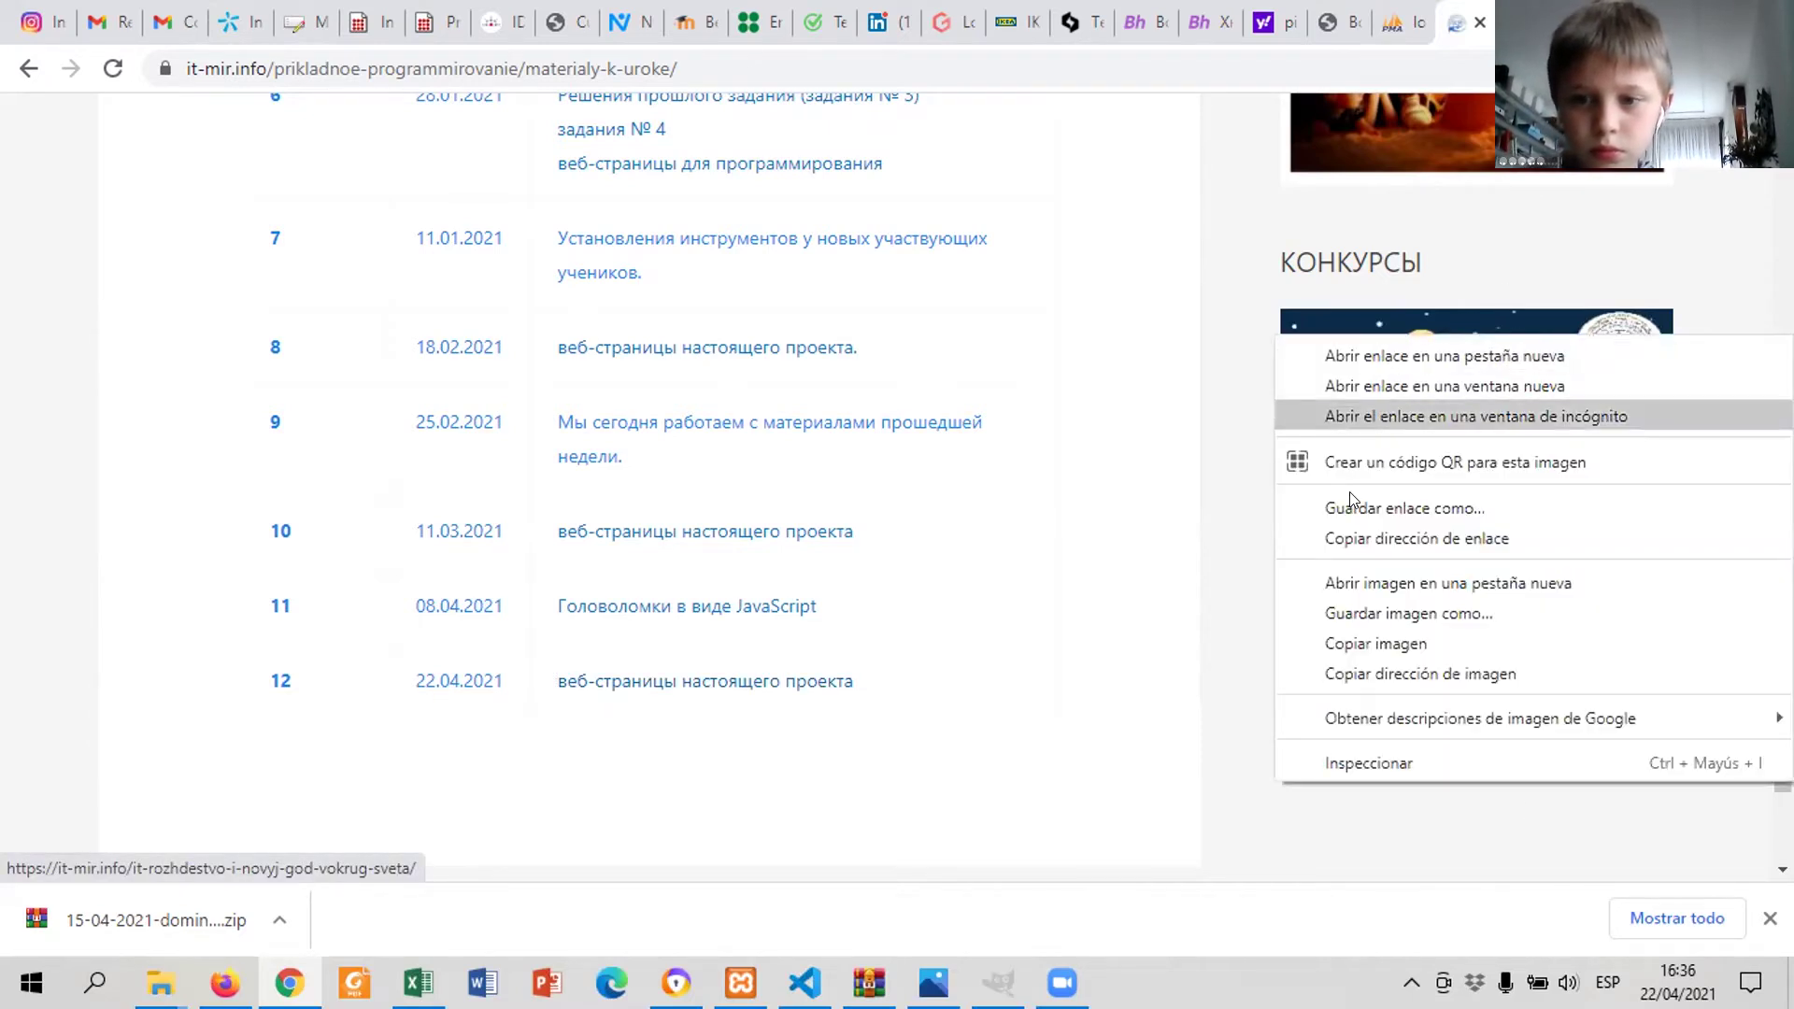
pyautogui.click(1409, 829)
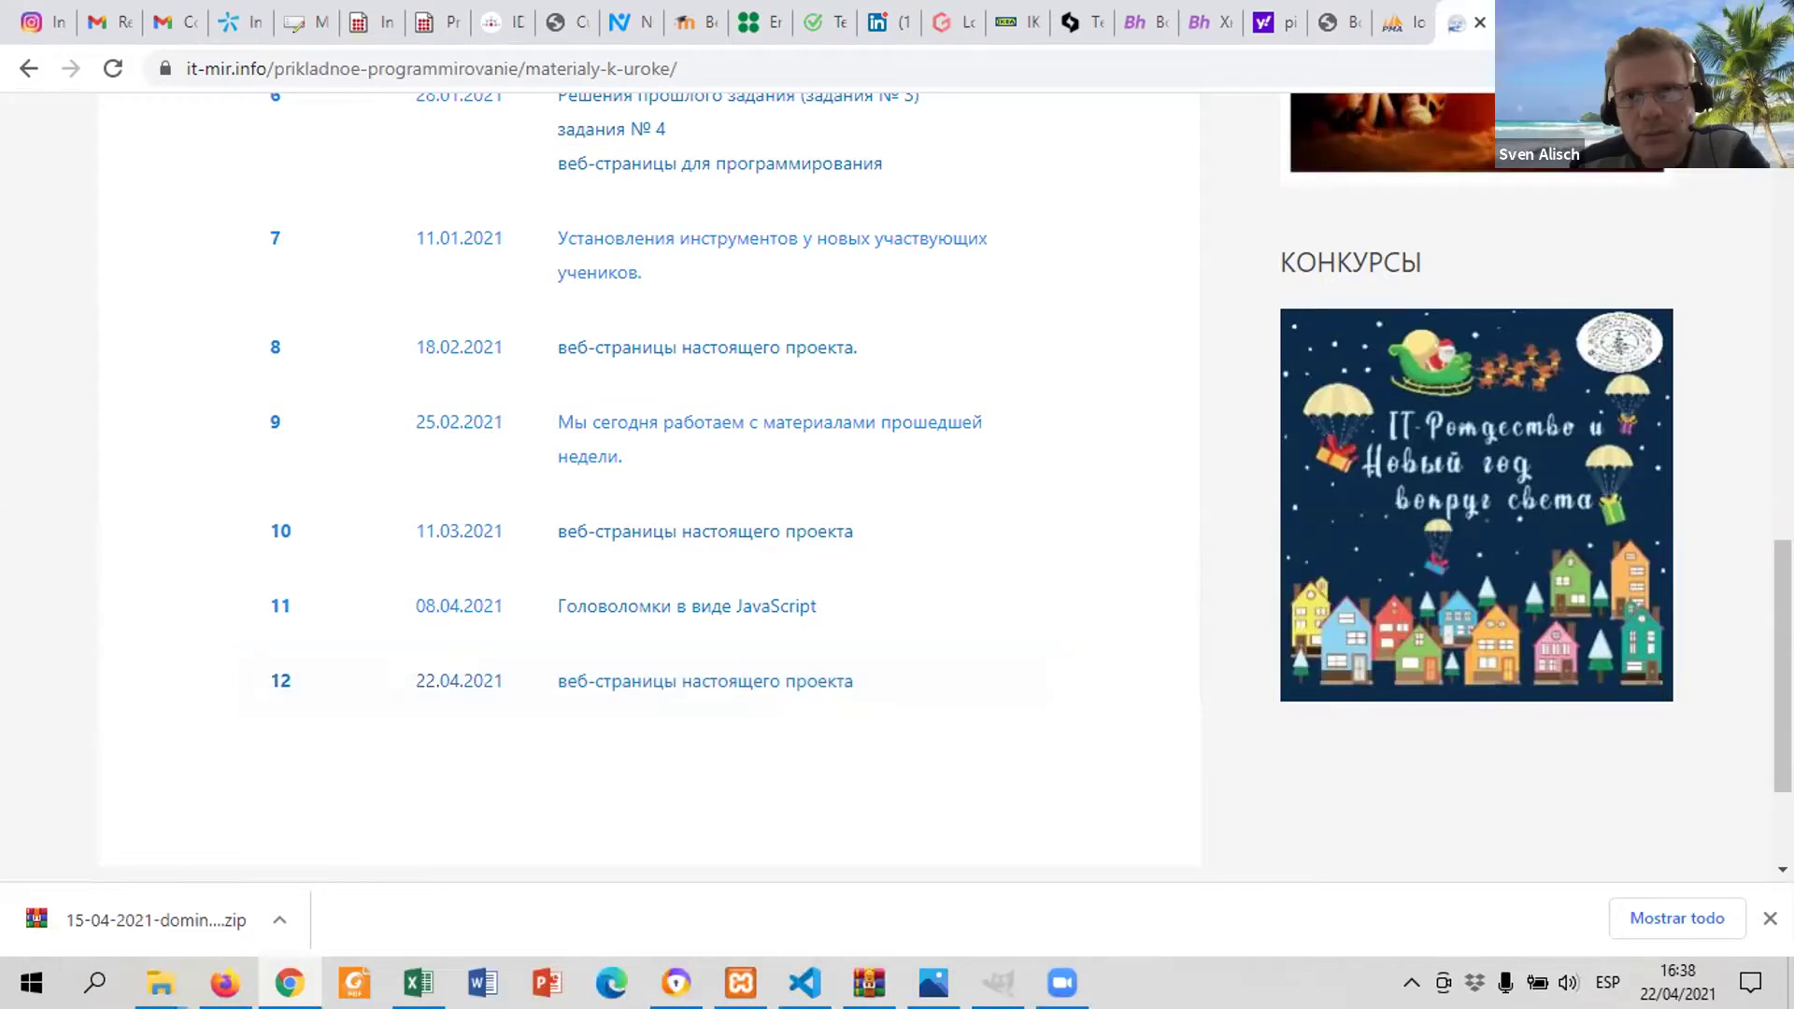
# Open the existing domino-prosto site on localhost in a new browser tab.
pyautogui.hotkey('ctrl', 't')
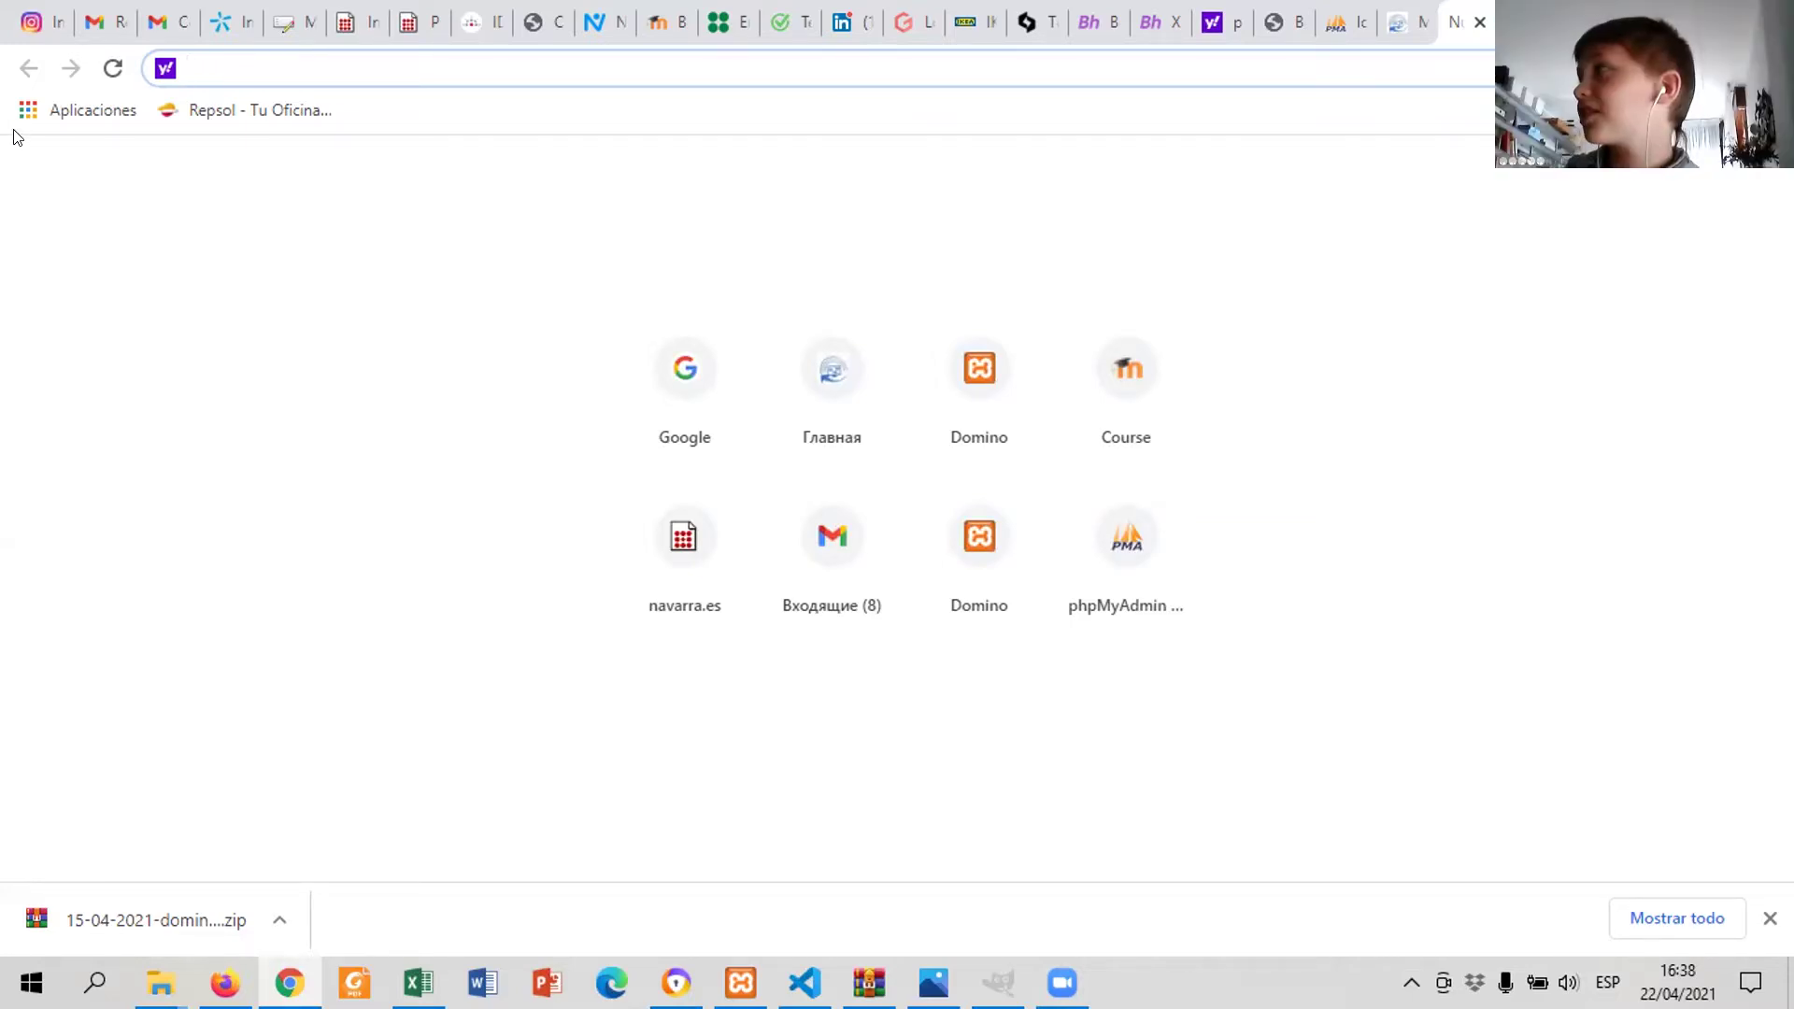
pyautogui.write('lo')
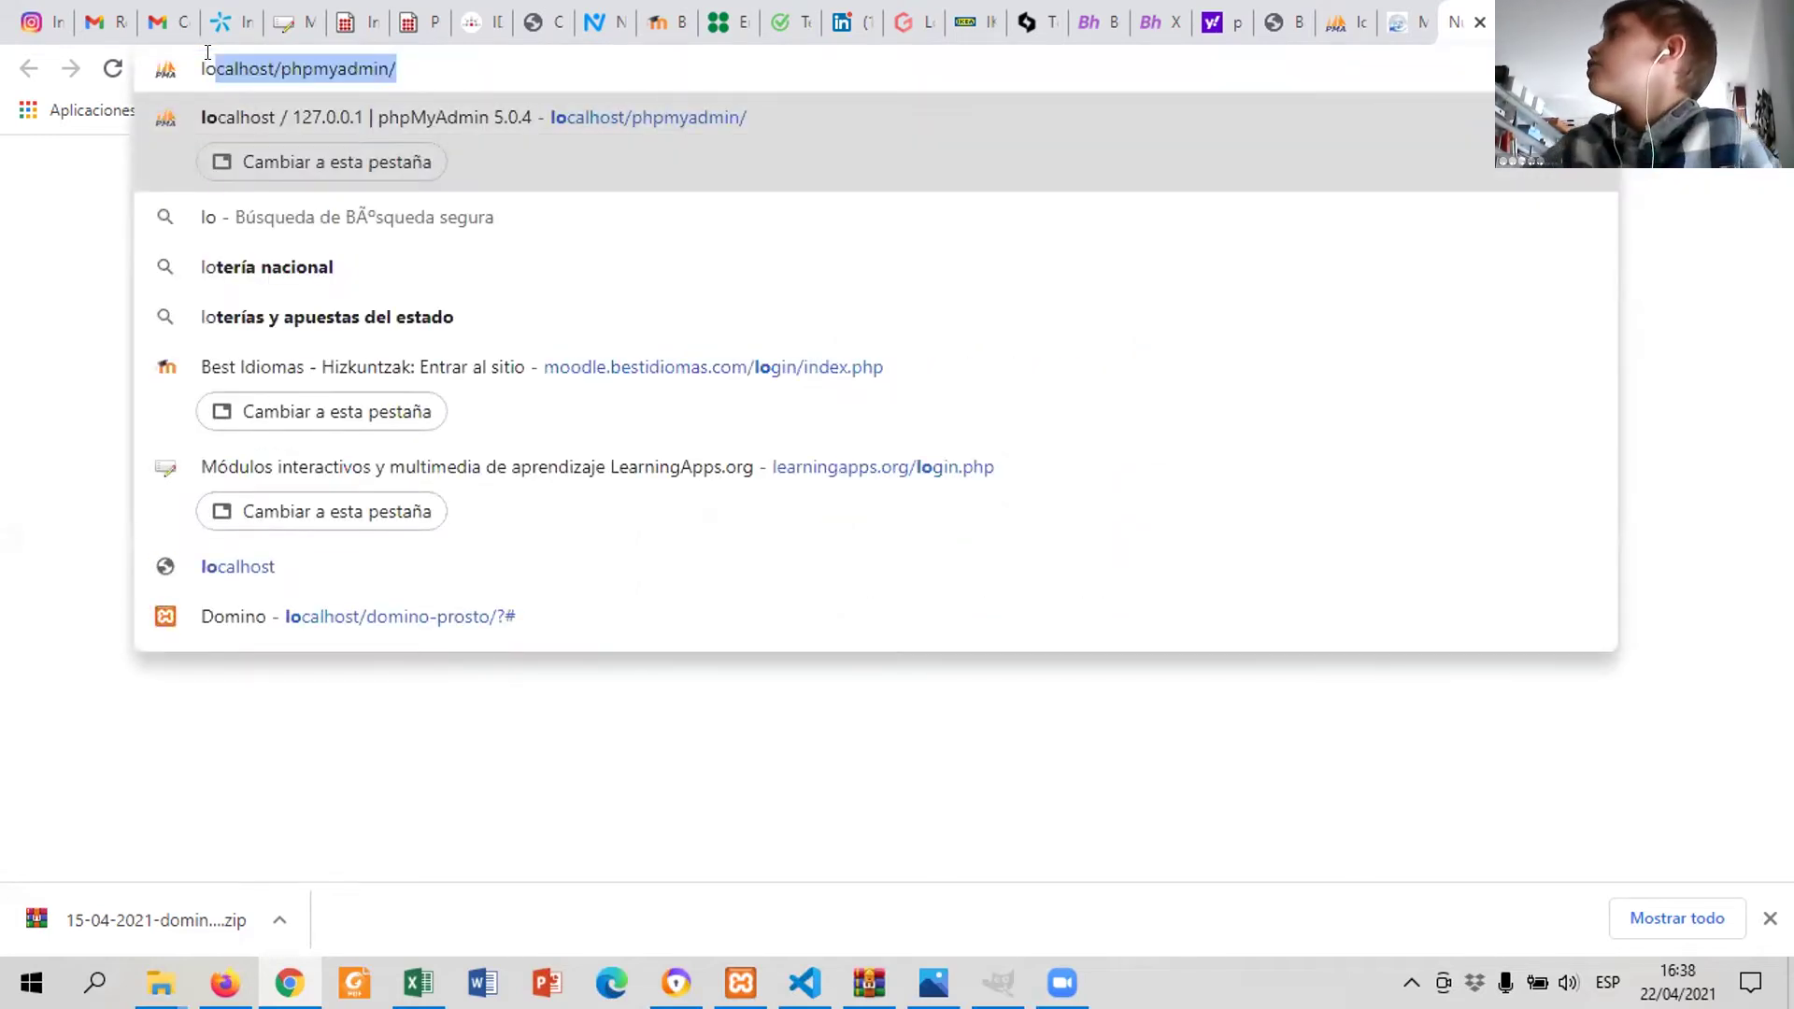
pyautogui.press('Right')
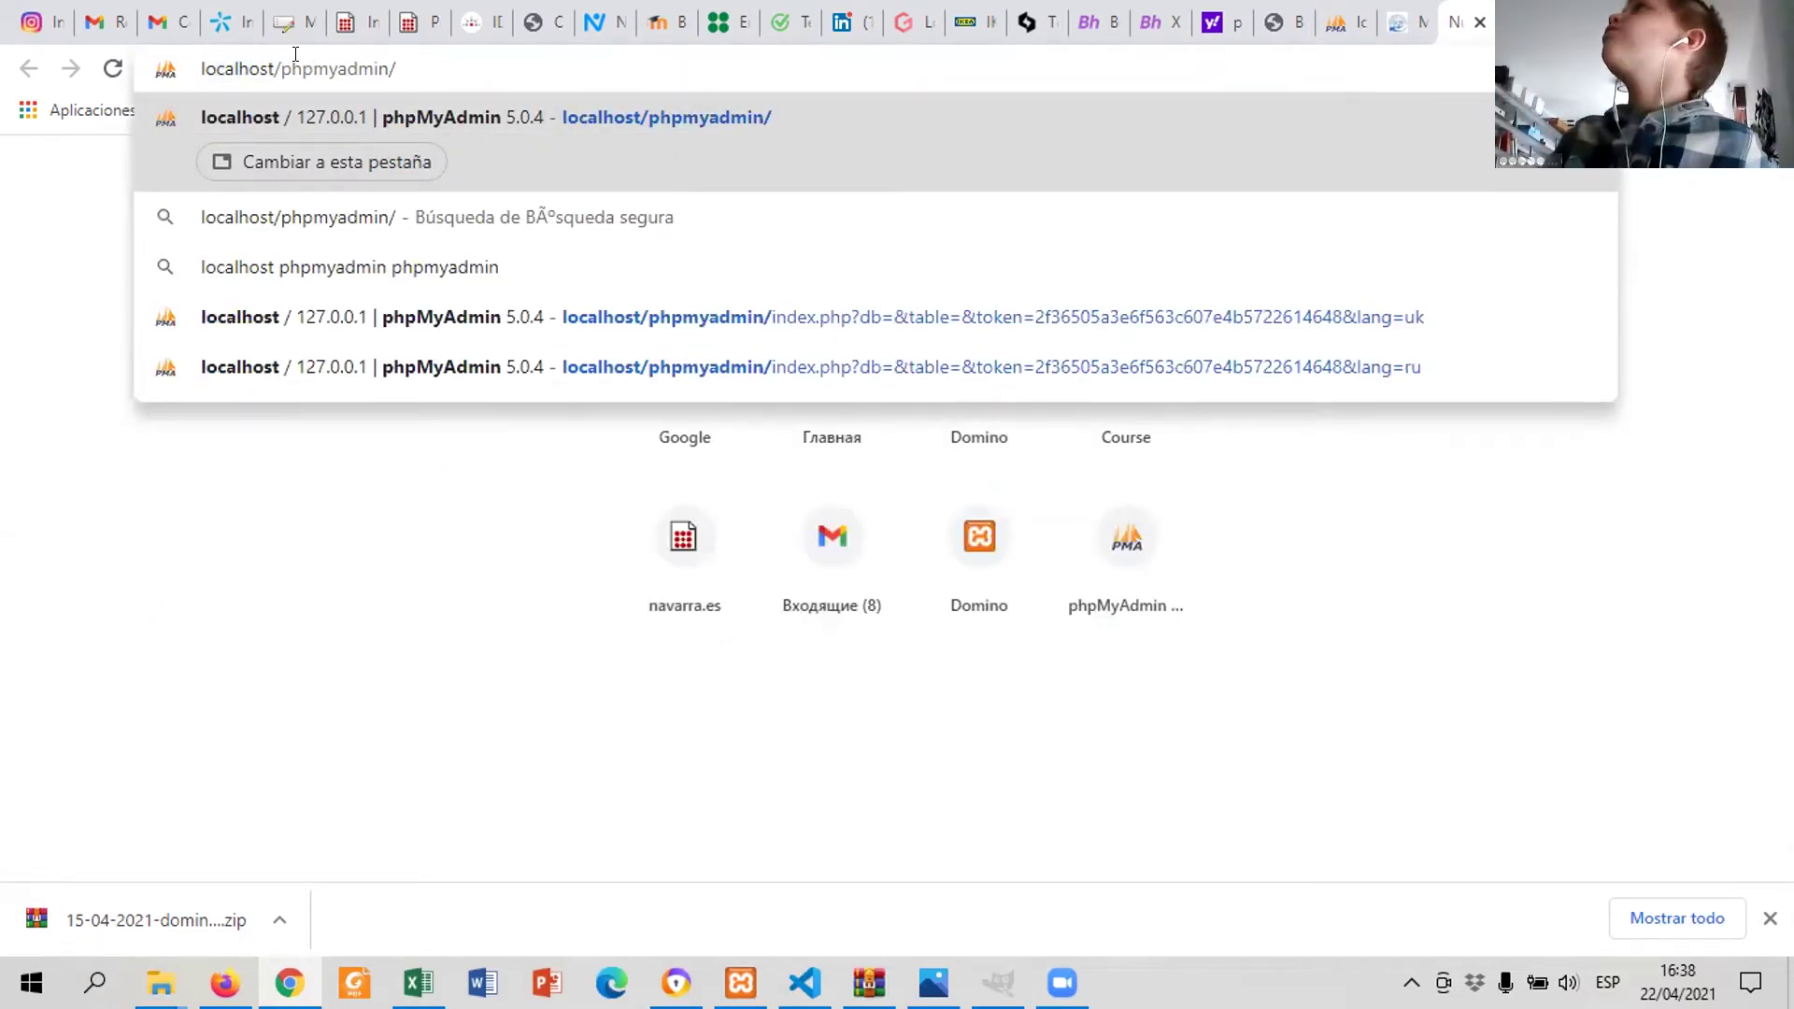
pyautogui.moveTo(280, 69); pyautogui.dragTo(461, 62)
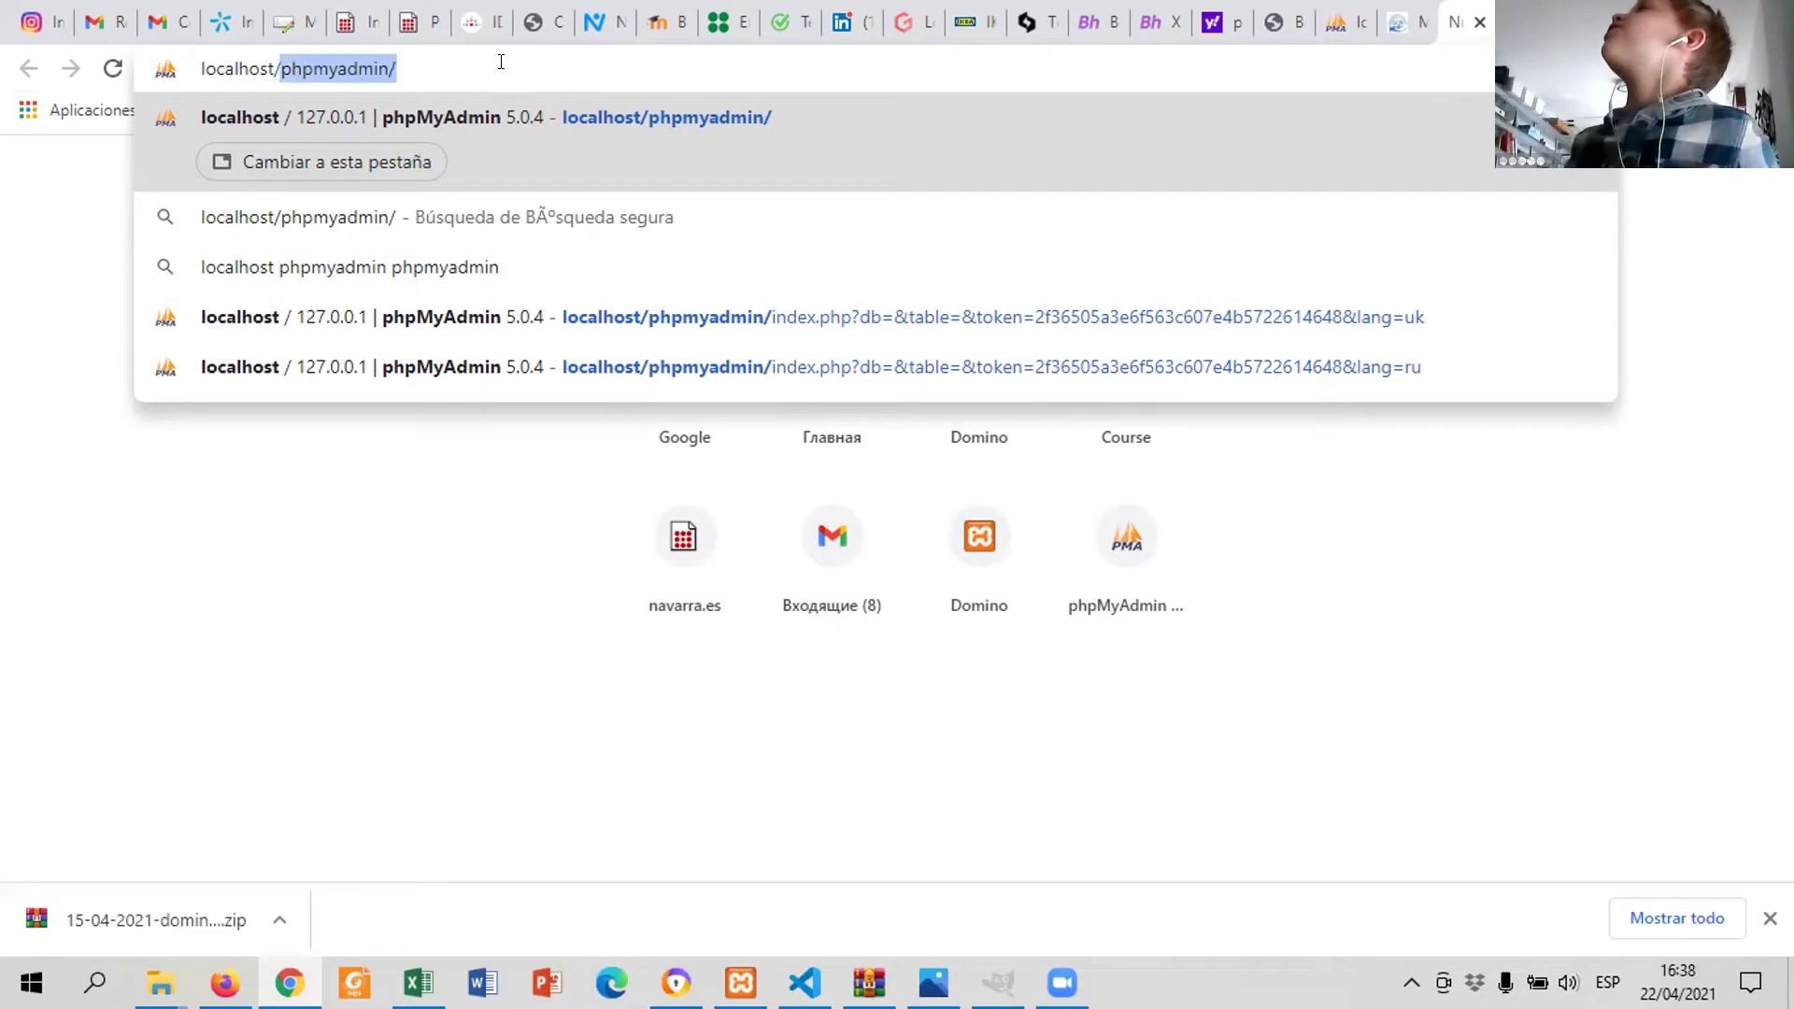
pyautogui.press('BackSpace')
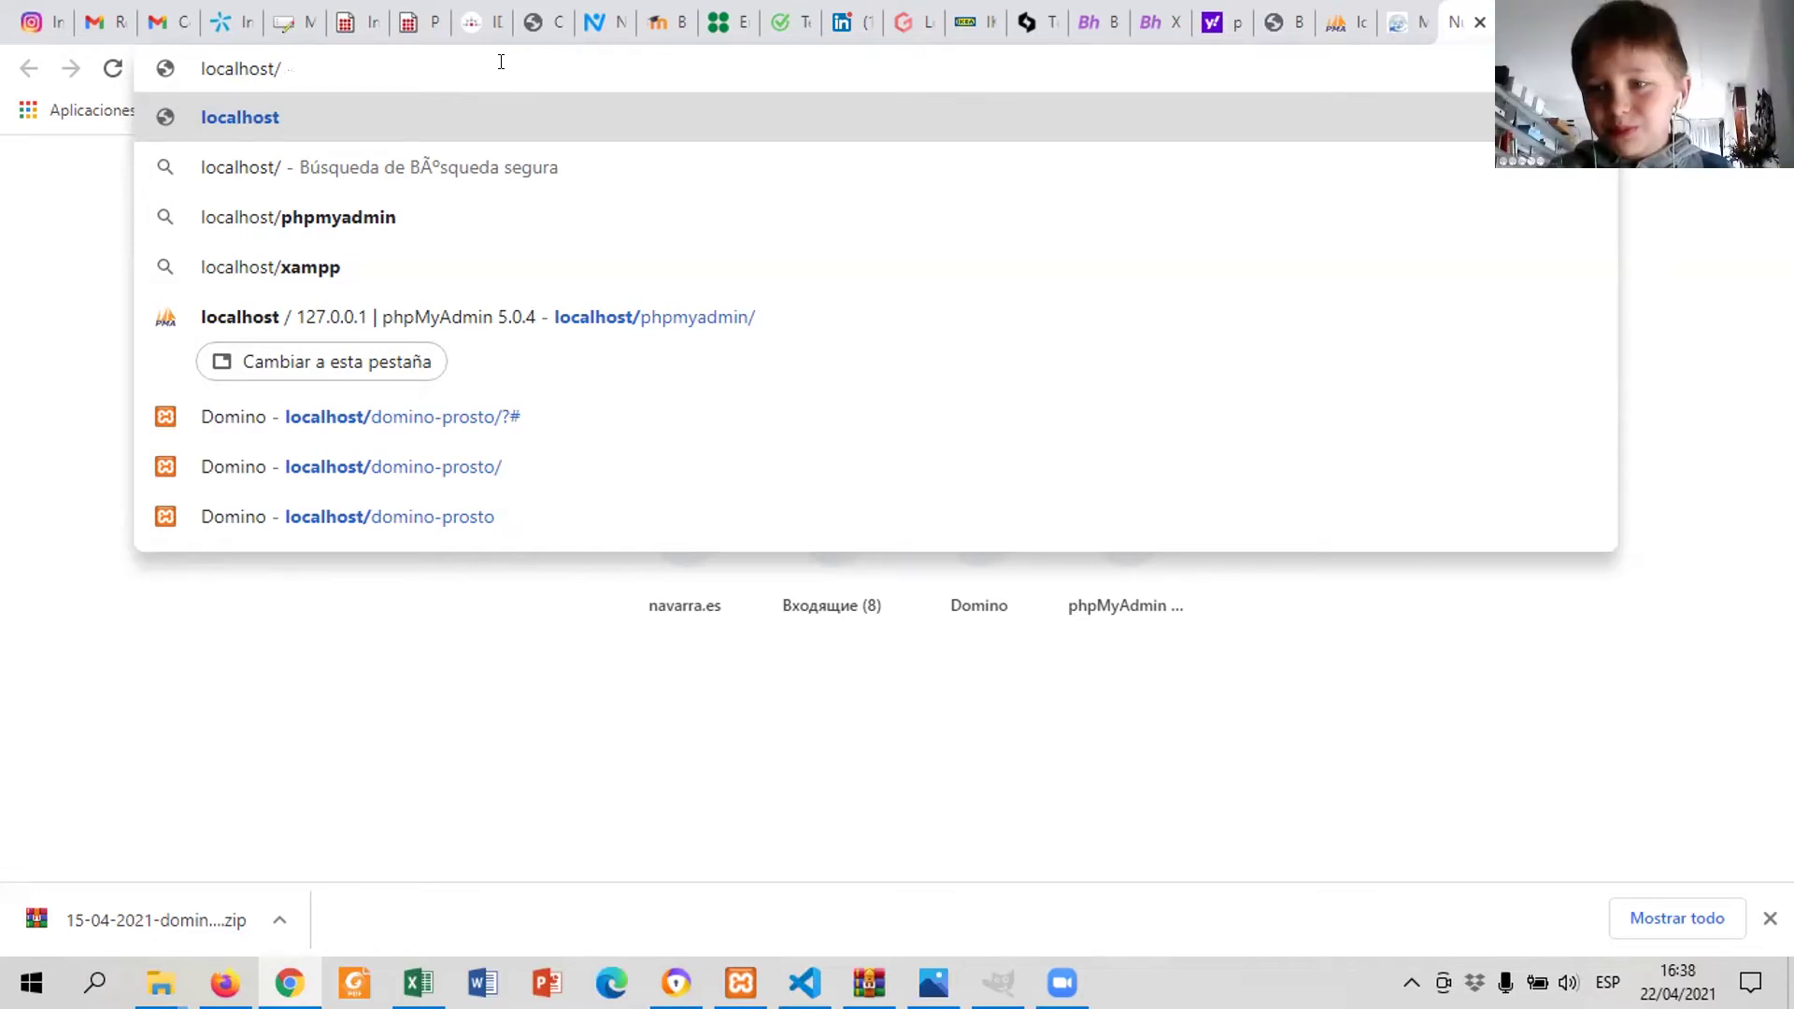
pyautogui.write('d')
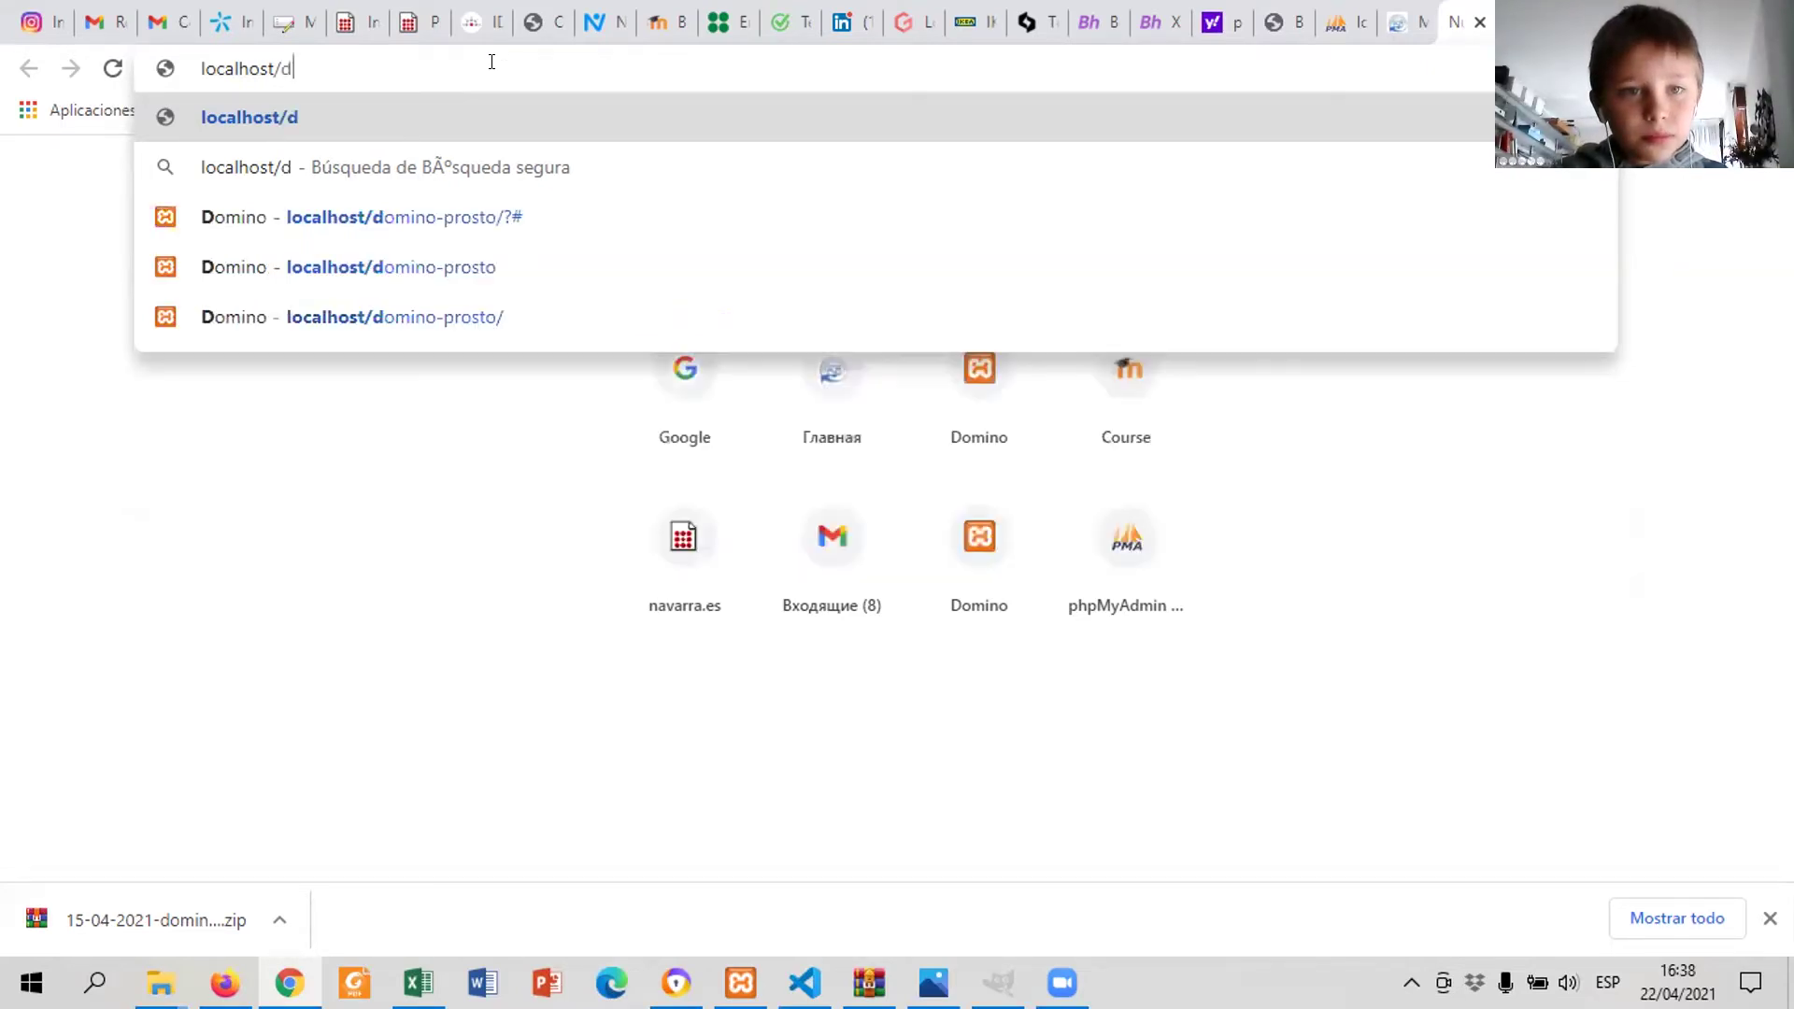
pyautogui.write('omino')
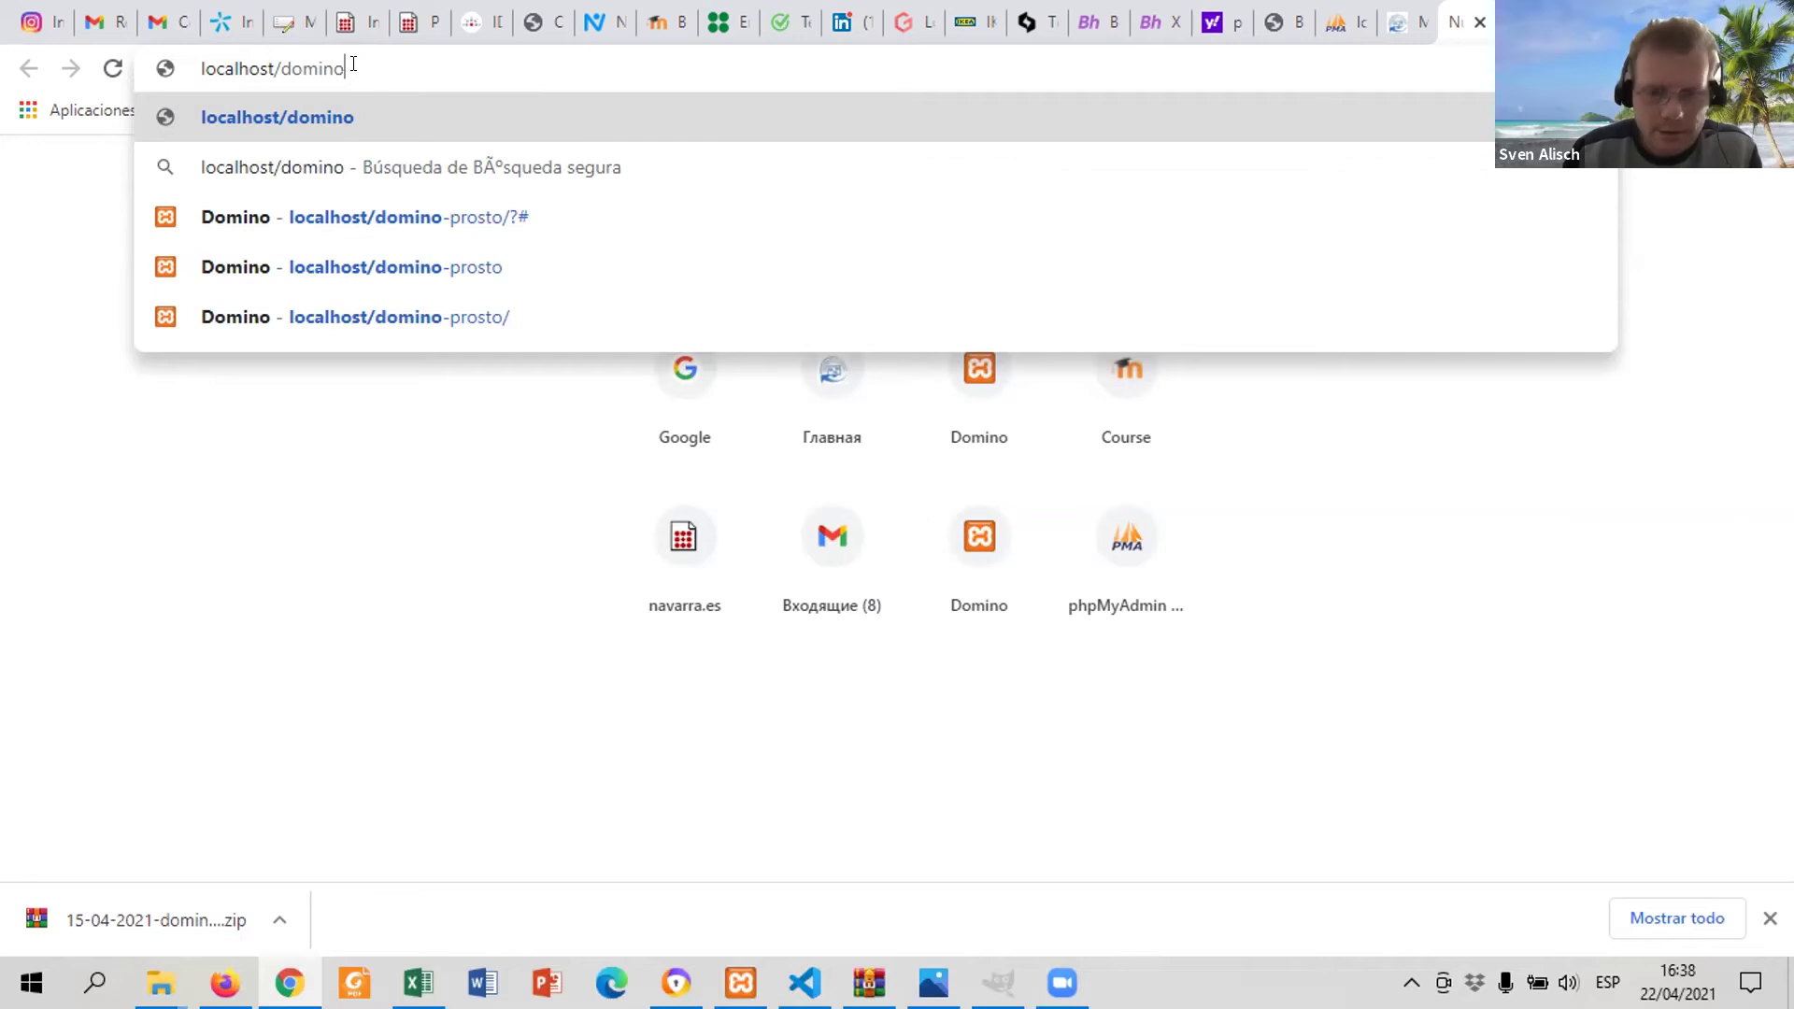
pyautogui.write('-pro')
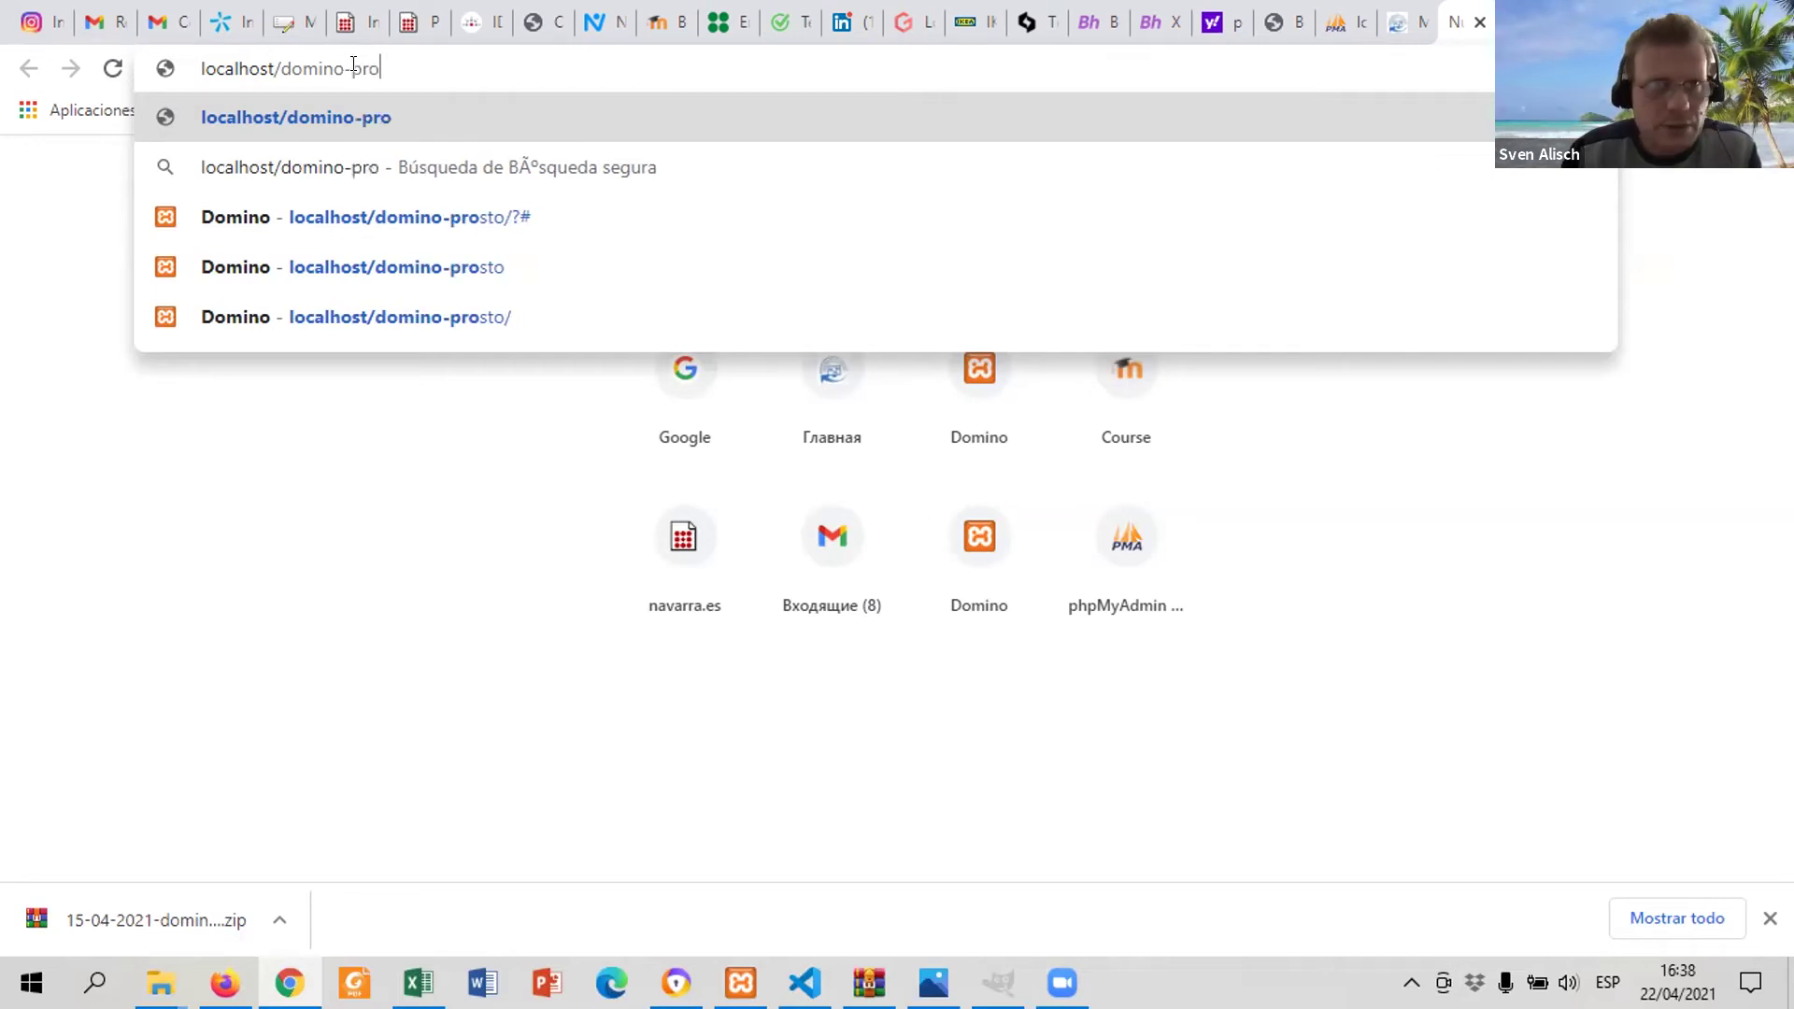
pyautogui.write('sto')
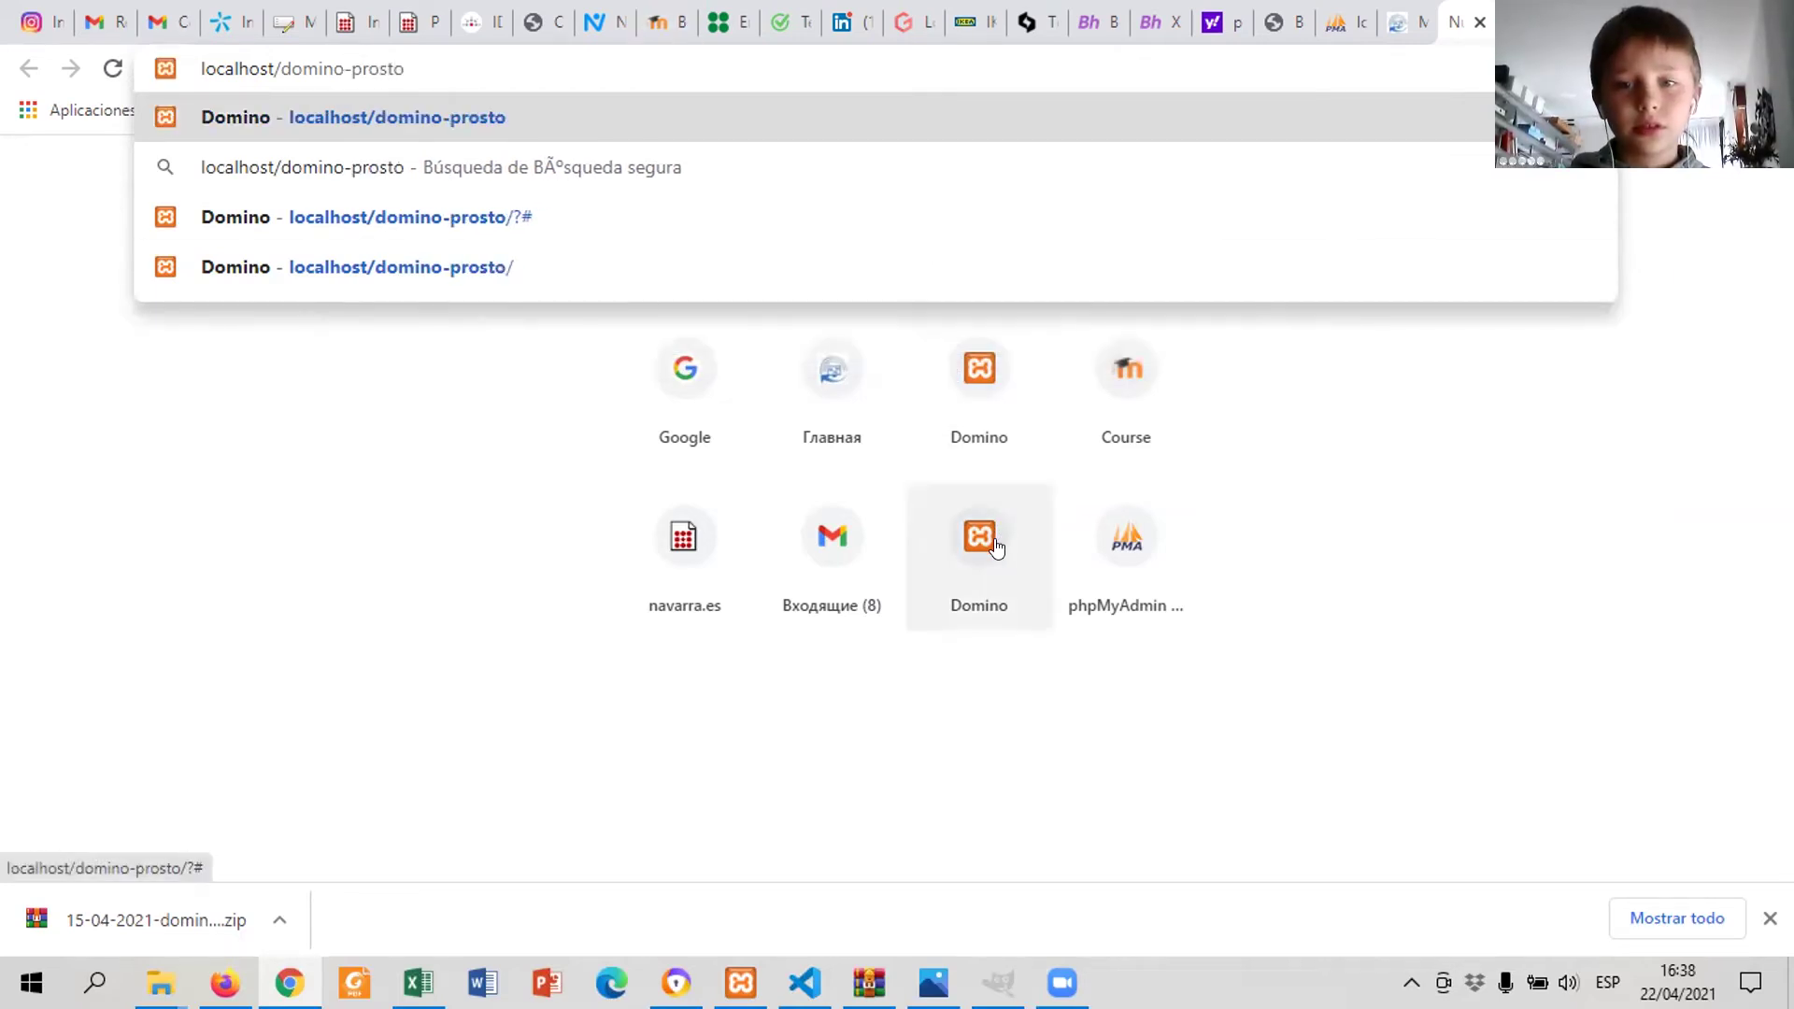
pyautogui.click(996, 547)
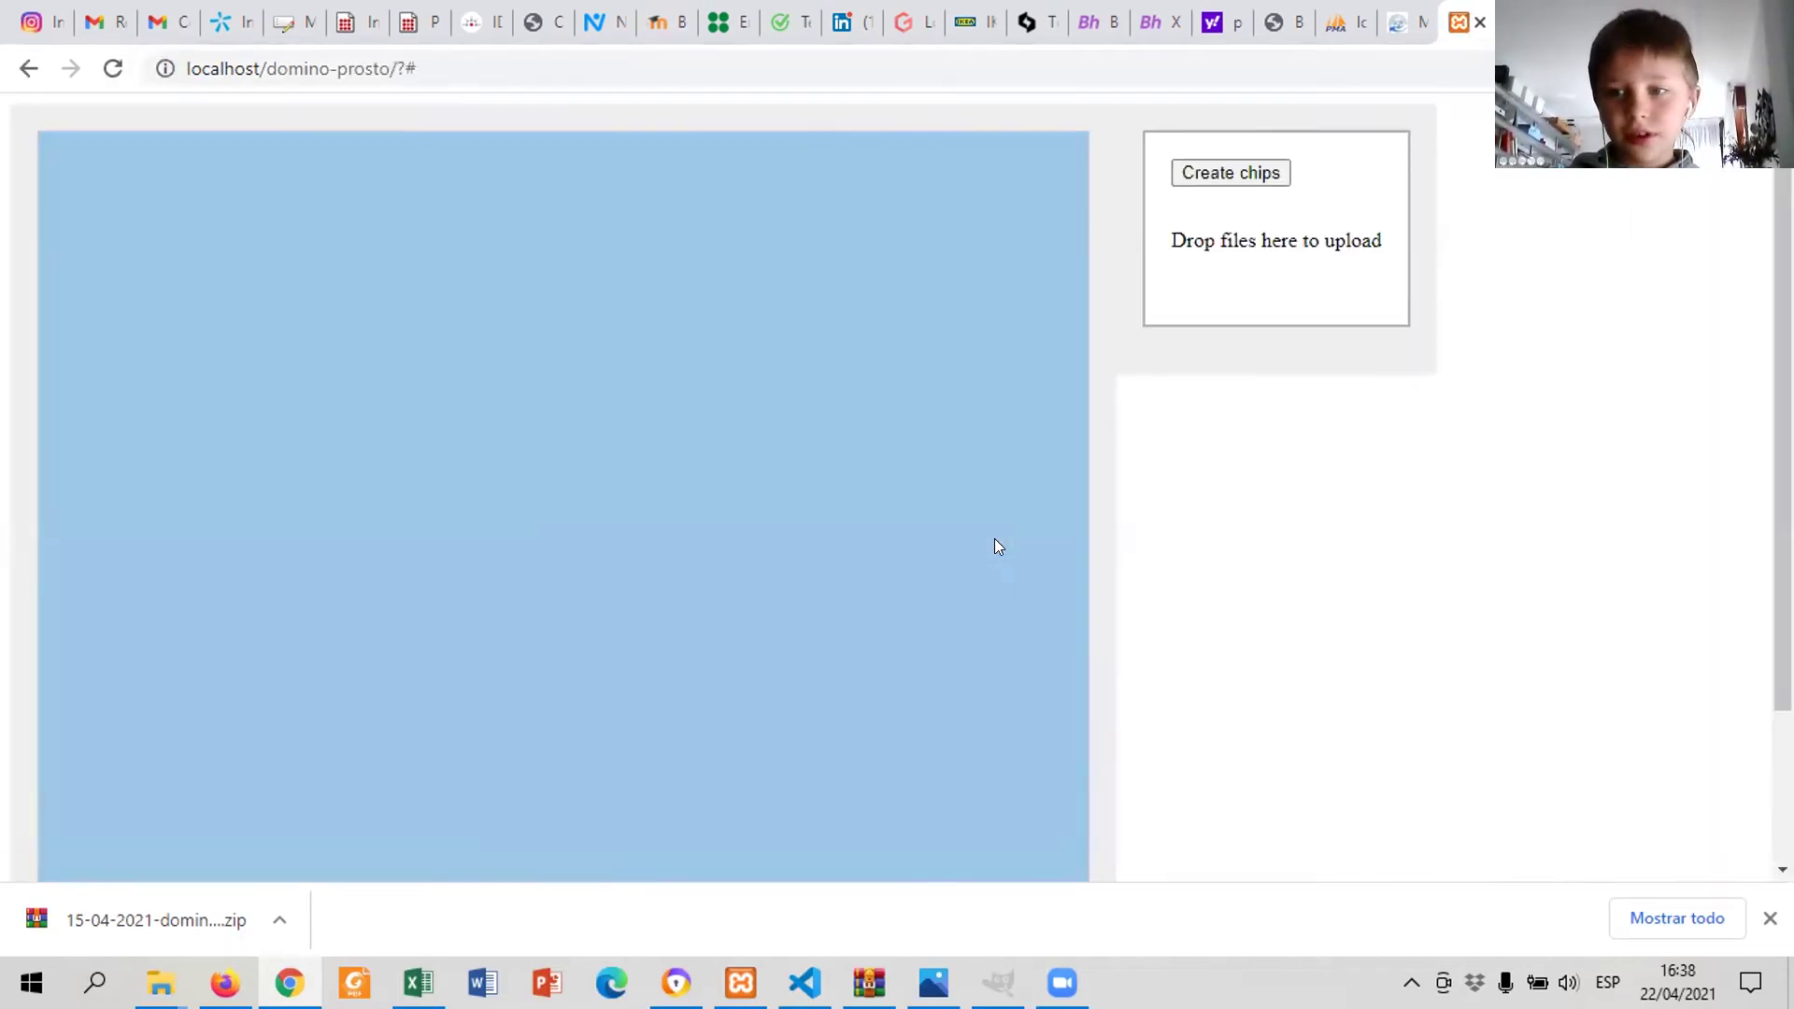
# Change the page address to localhost/domino-prosto-new and load it.
pyautogui.click(393, 71)
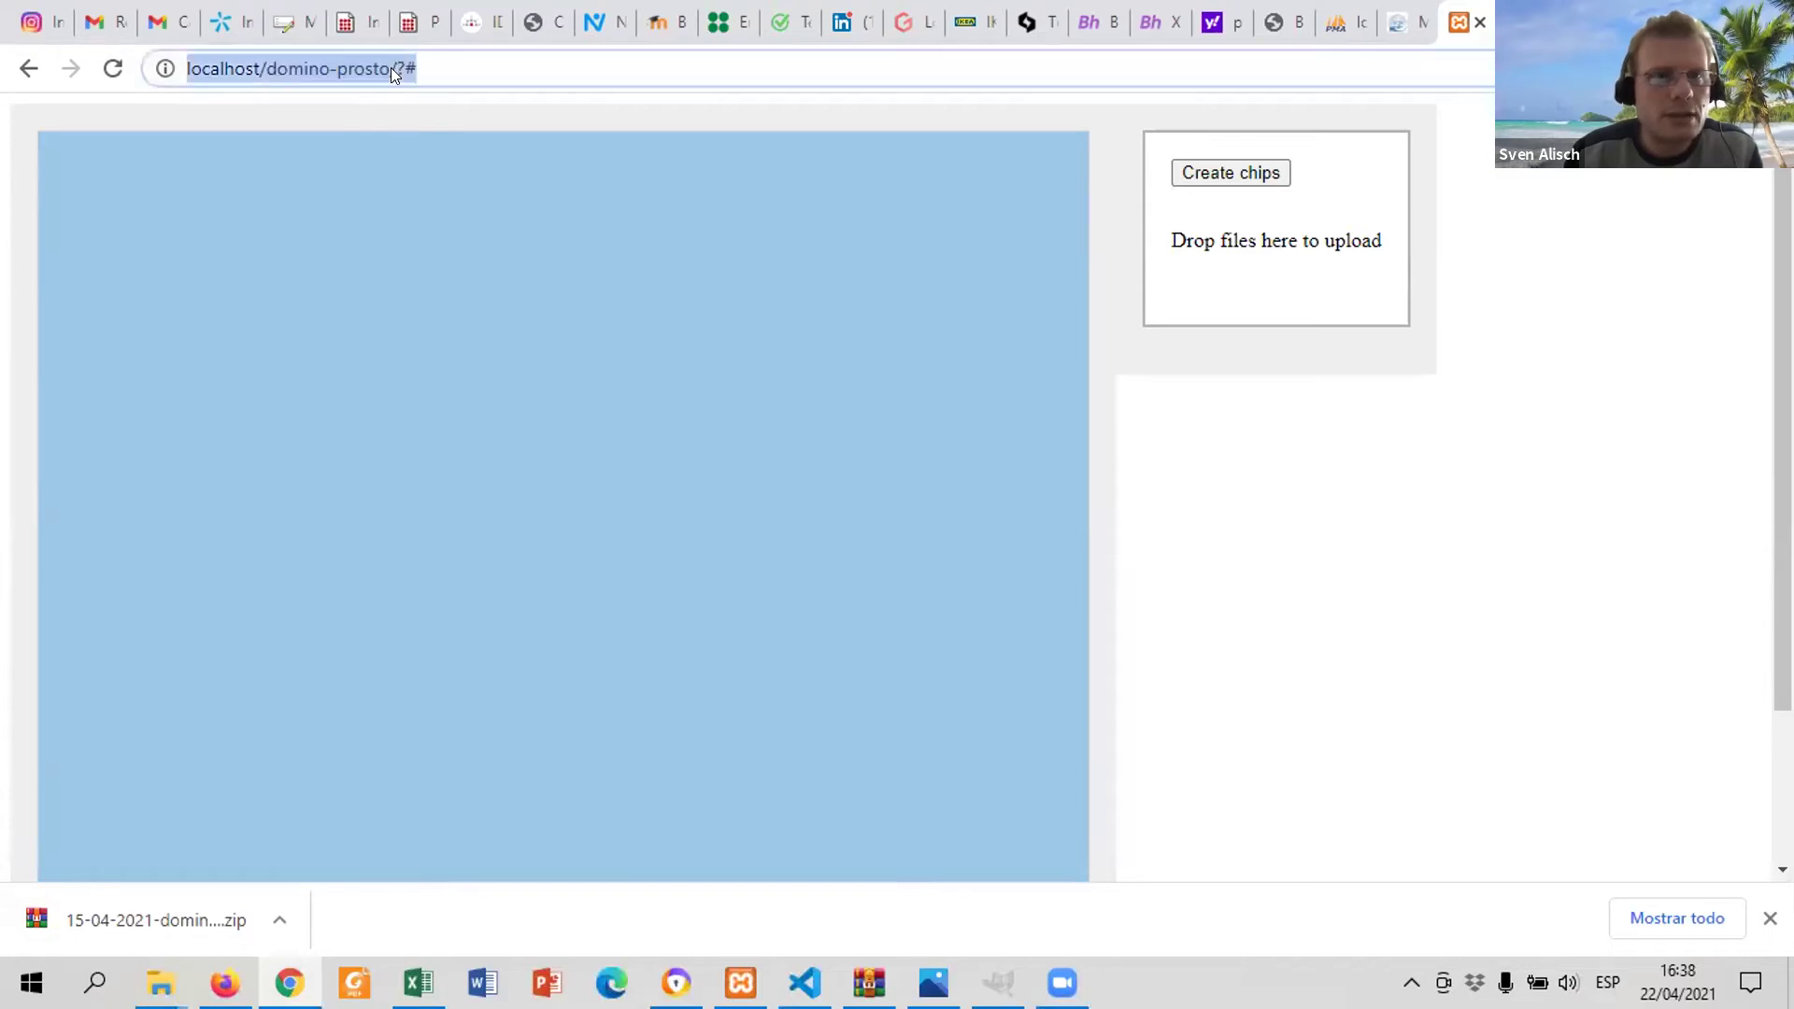
pyautogui.click(430, 62)
pyautogui.click(429, 63)
pyautogui.press('BackSpace')
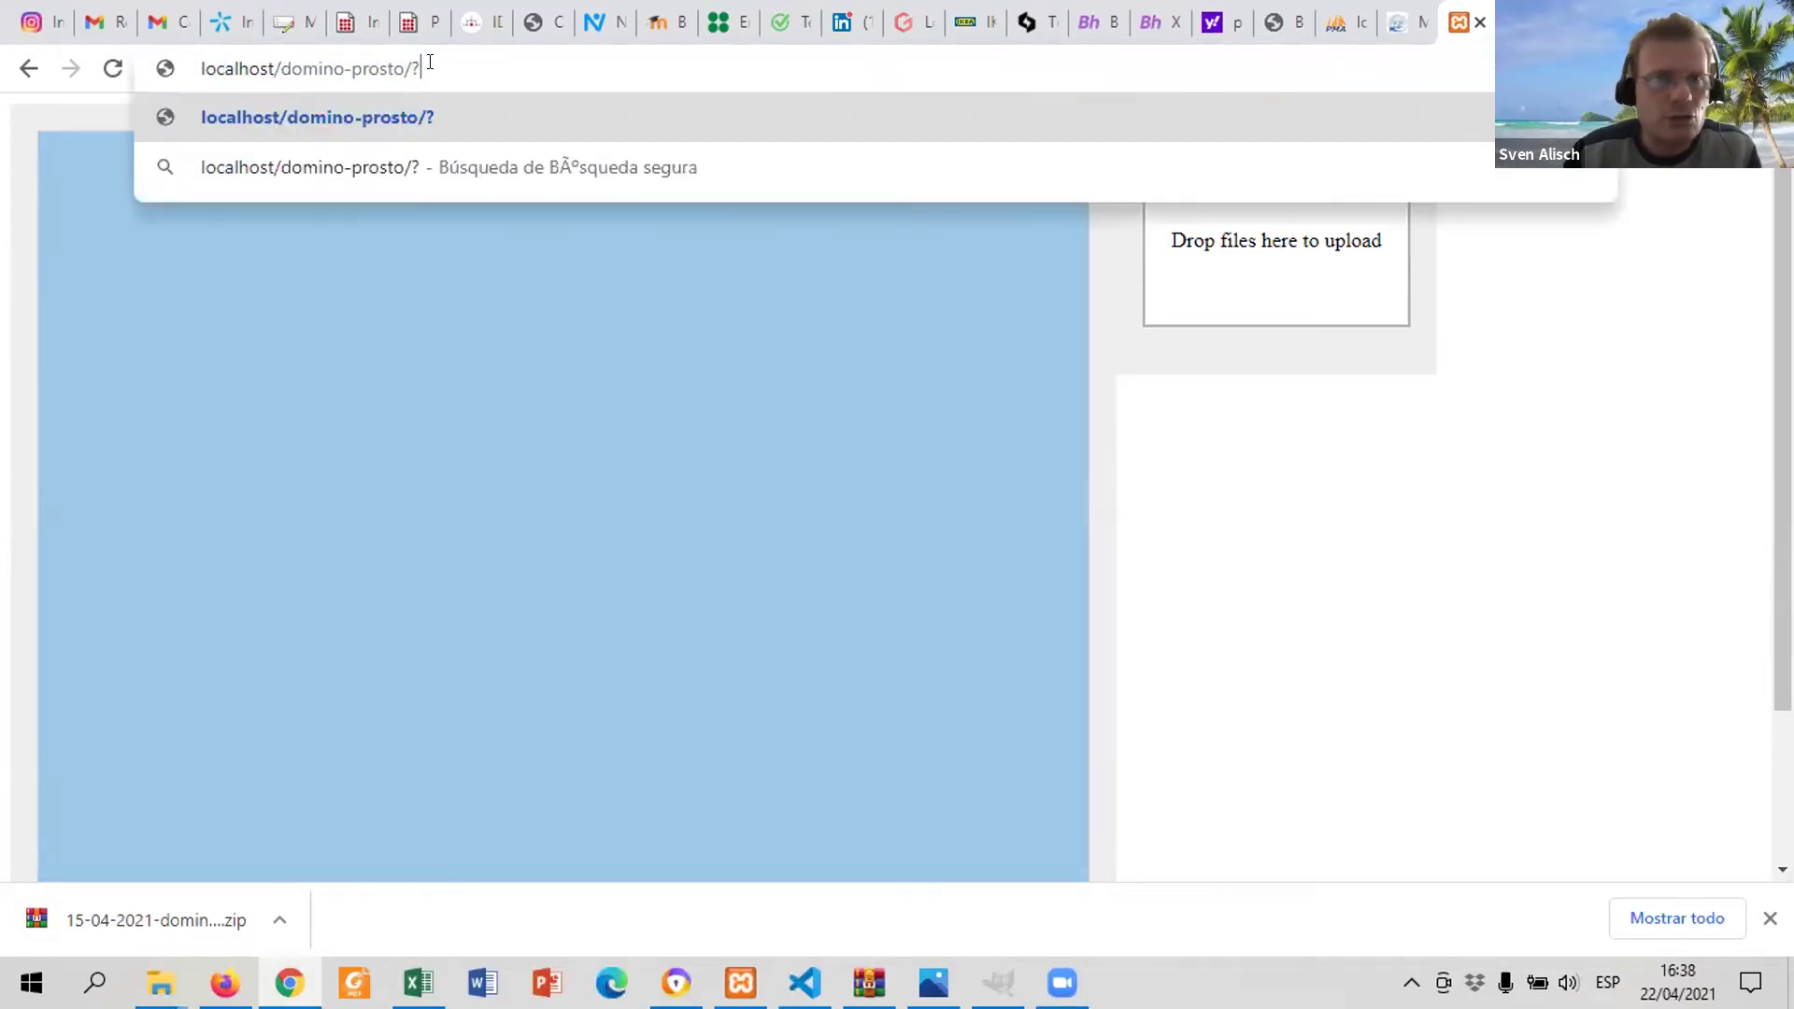
pyautogui.press('BackSpace')
pyautogui.press('BackSpace')
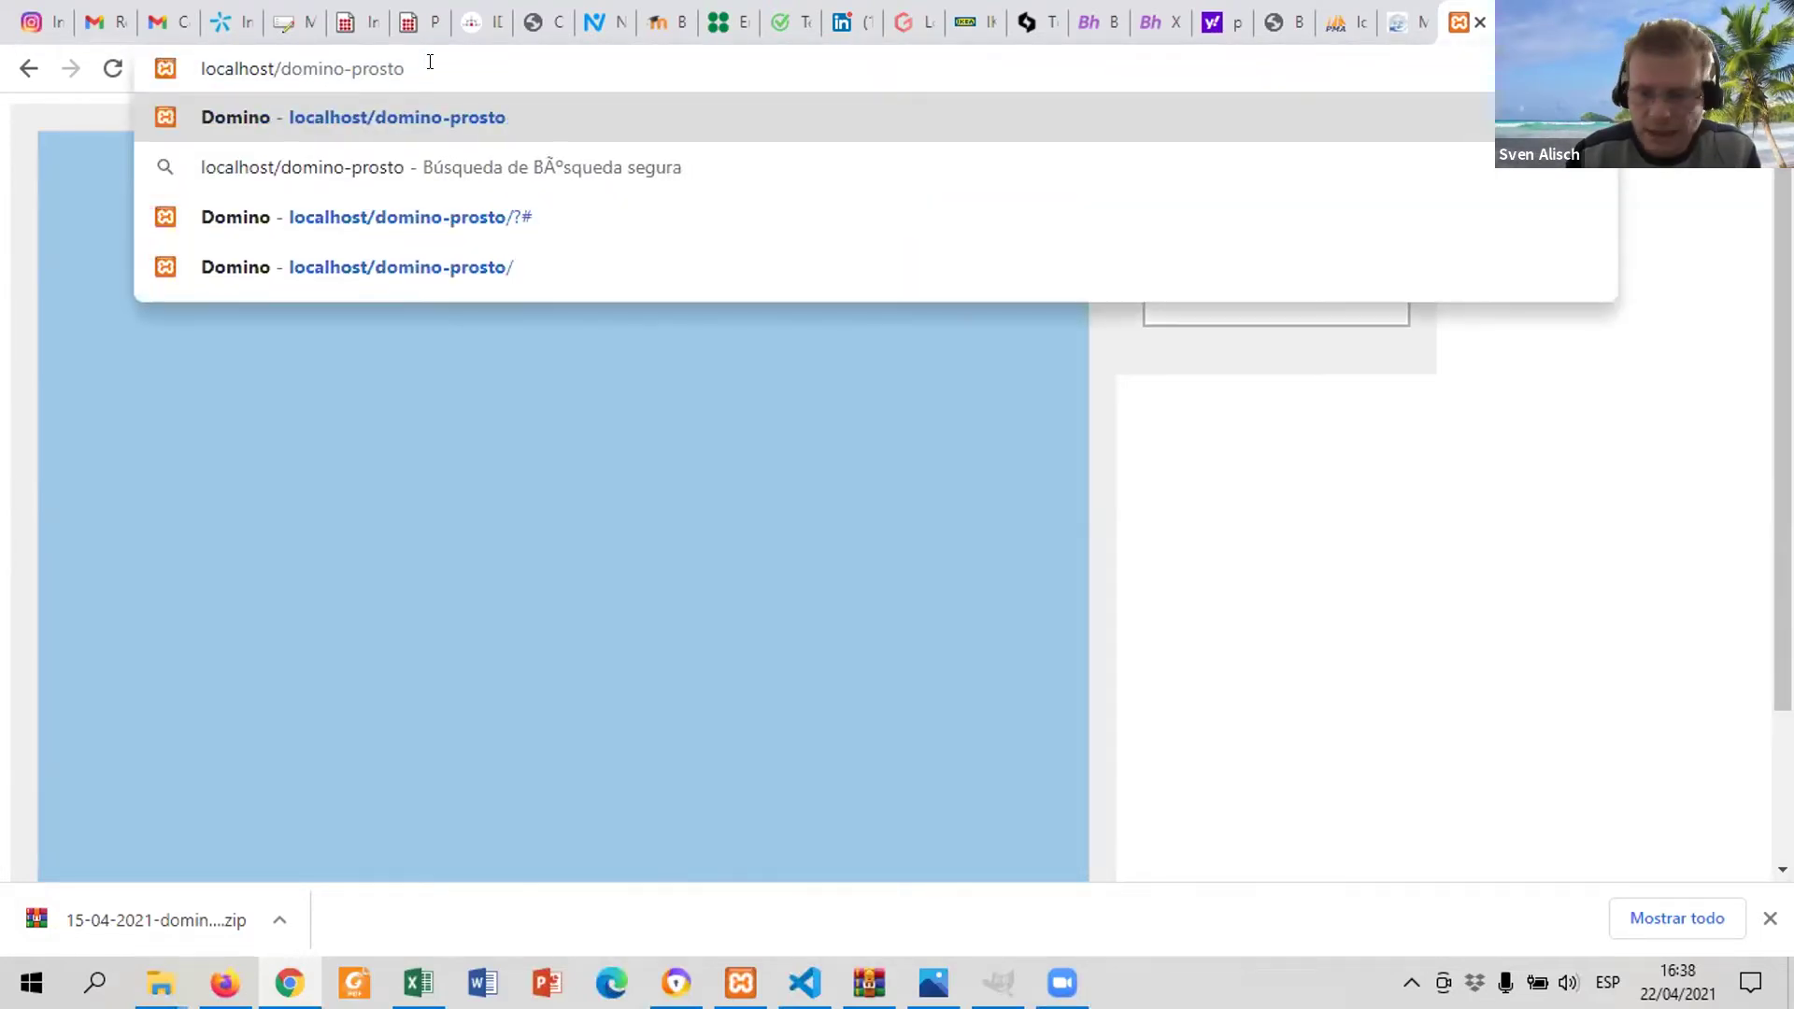
pyautogui.write('-new')
pyautogui.press('Return')
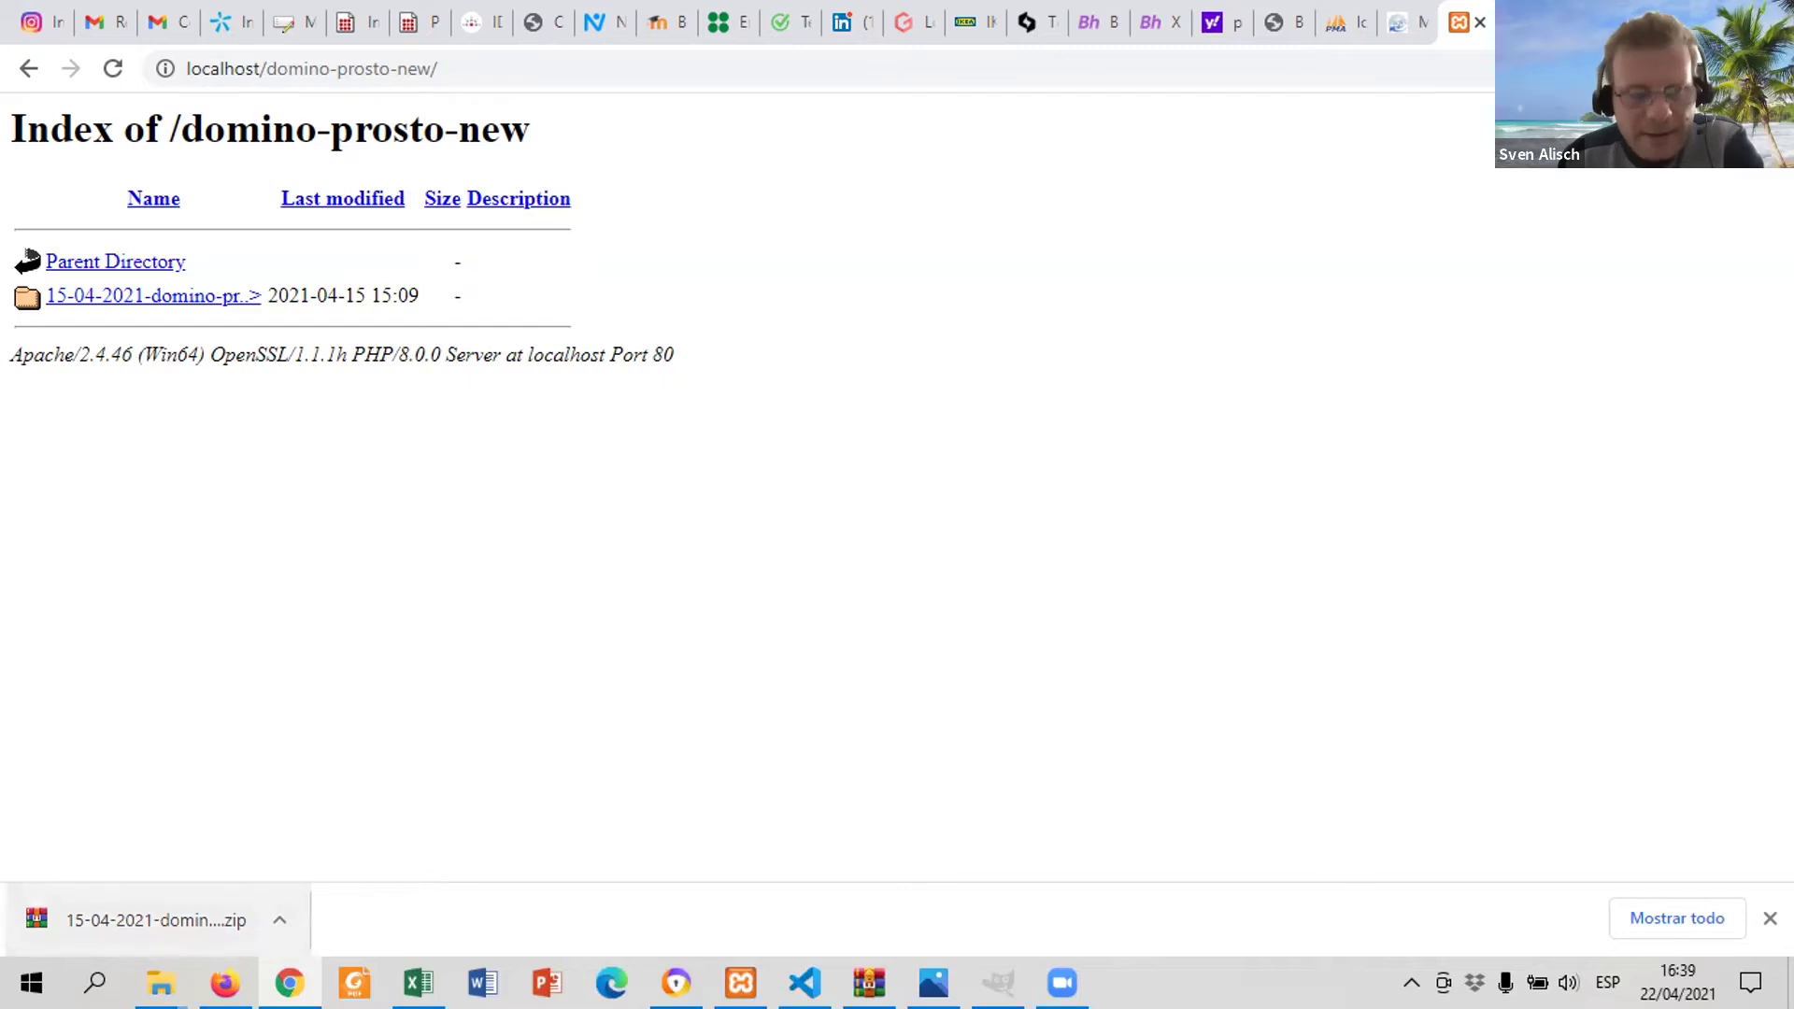
# Switch to File Explorer and open the 15-04-2021-domino-prosto folder inside domino-prosto-new in htdocs.
pyautogui.moveTo(160, 983)
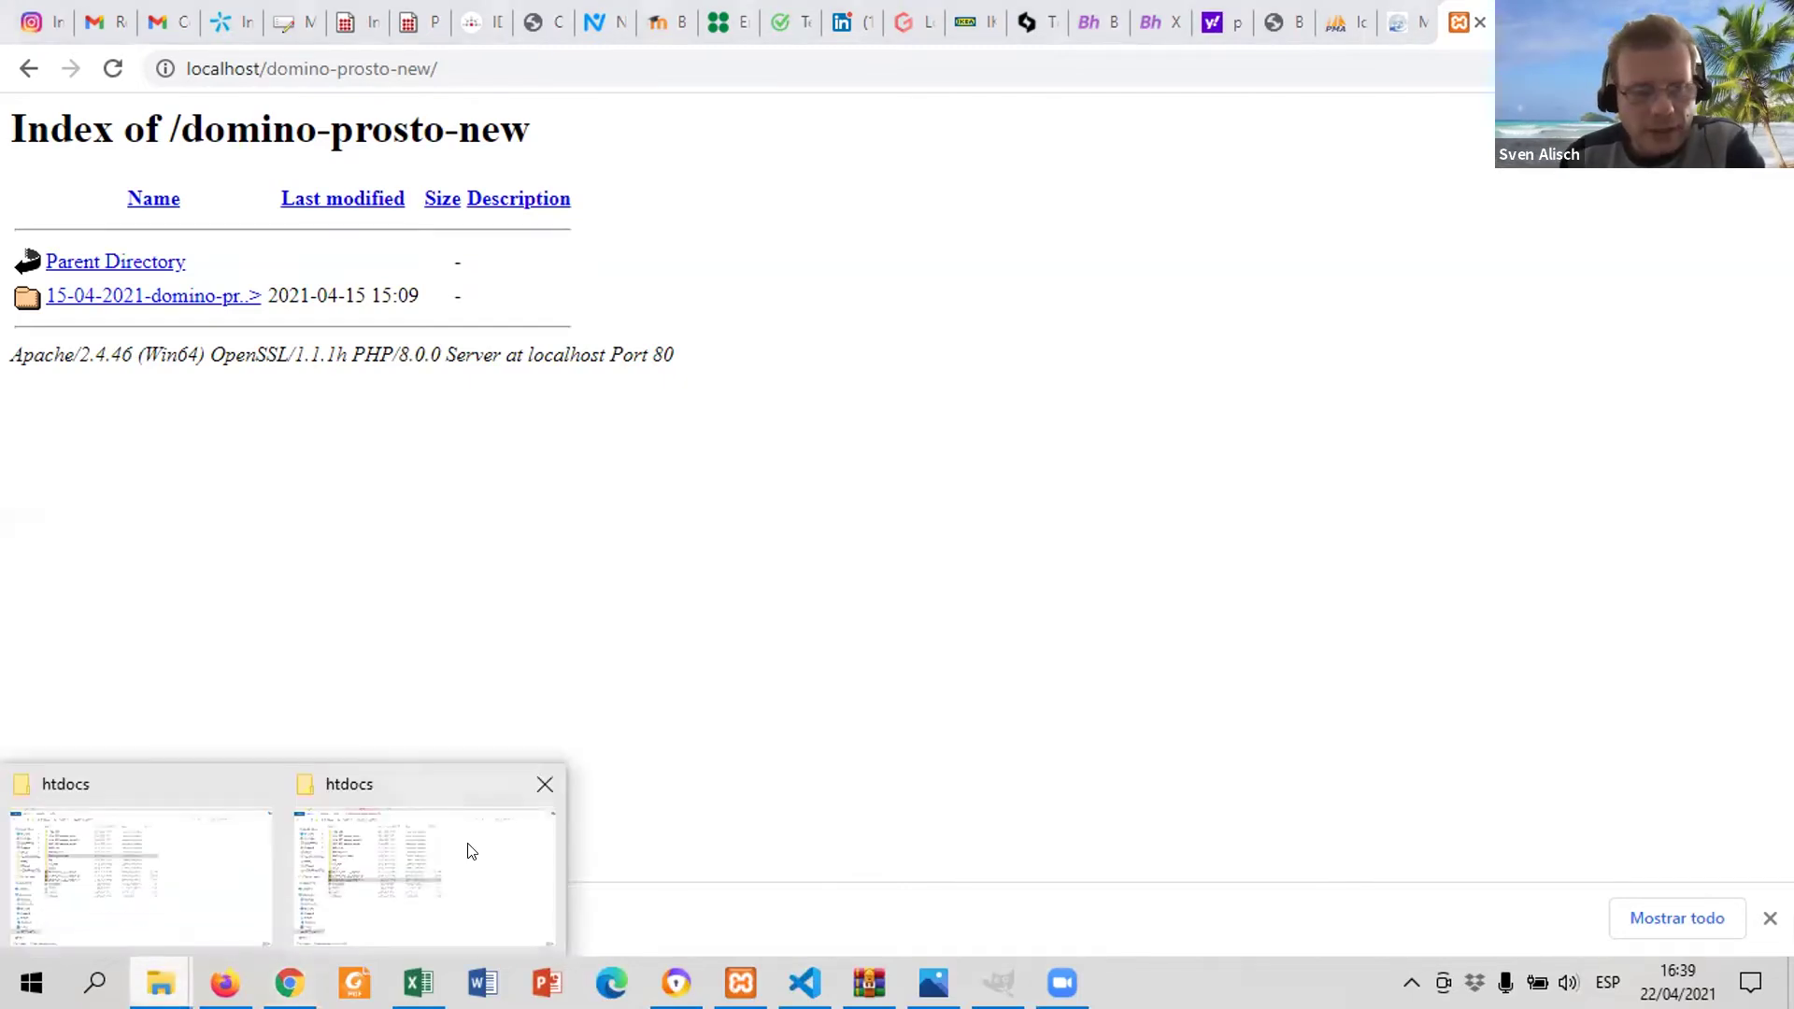
pyautogui.click(221, 890)
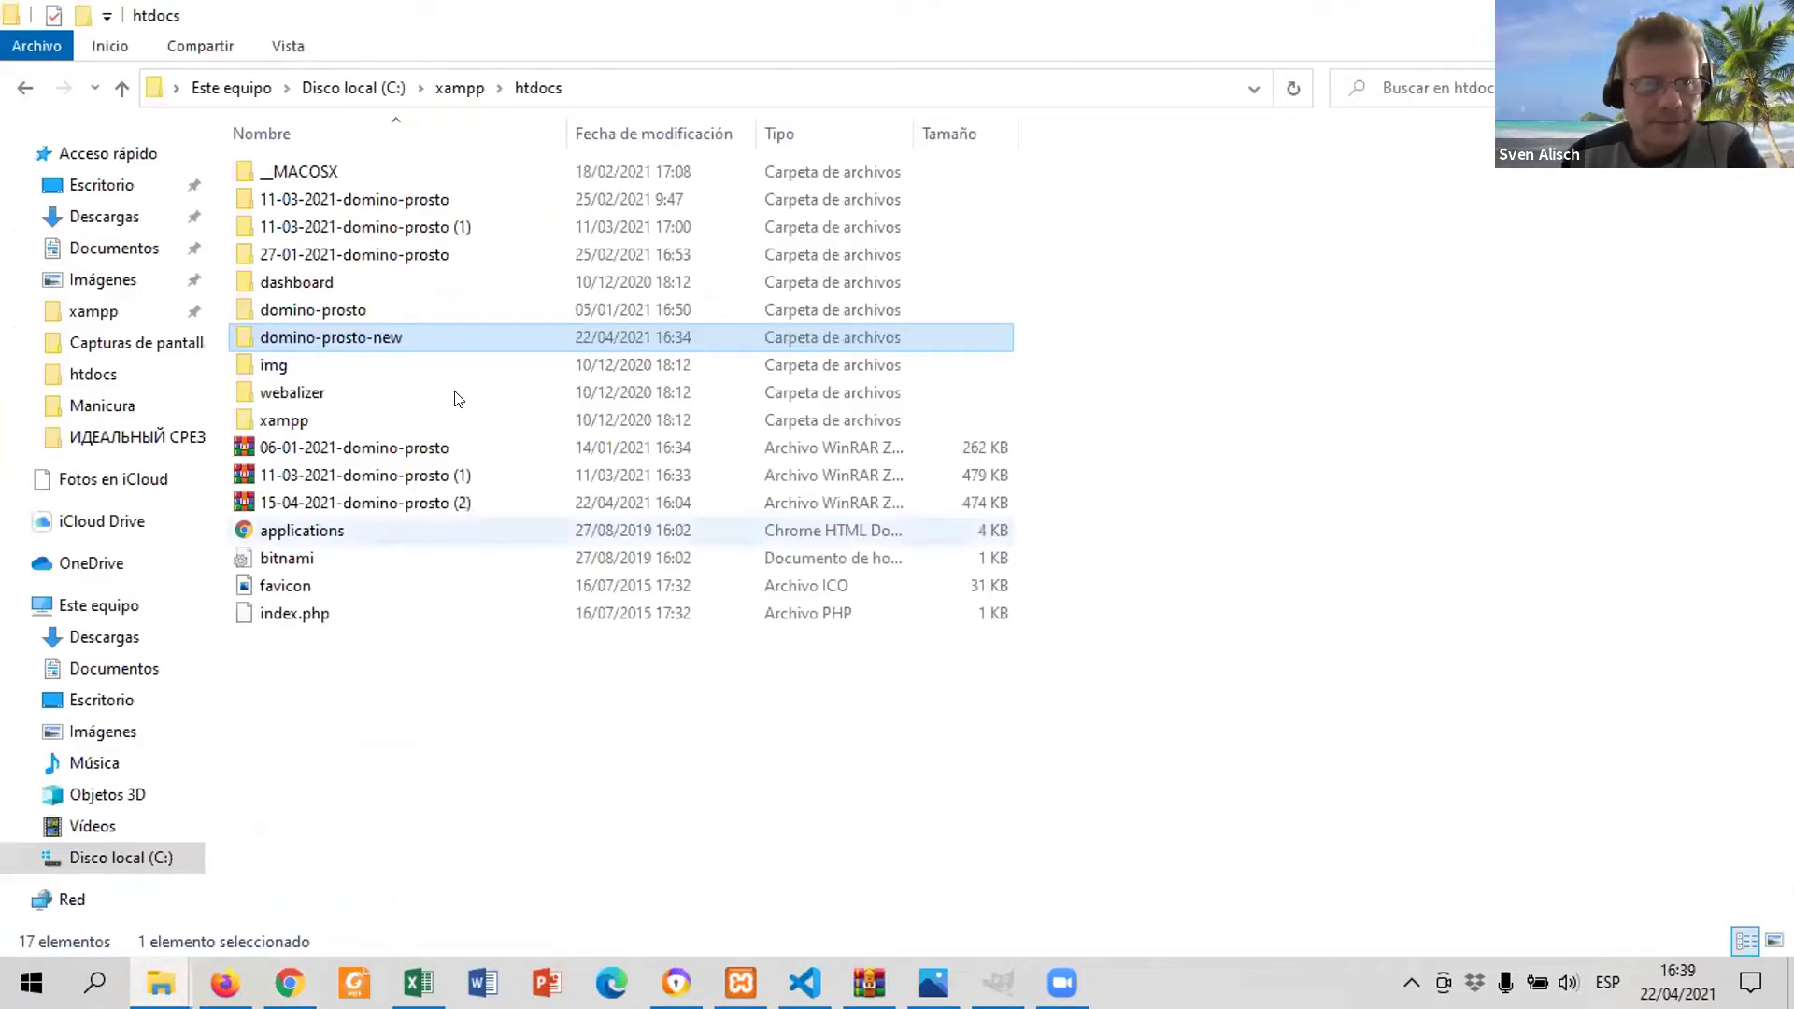
pyautogui.doubleClick(370, 334)
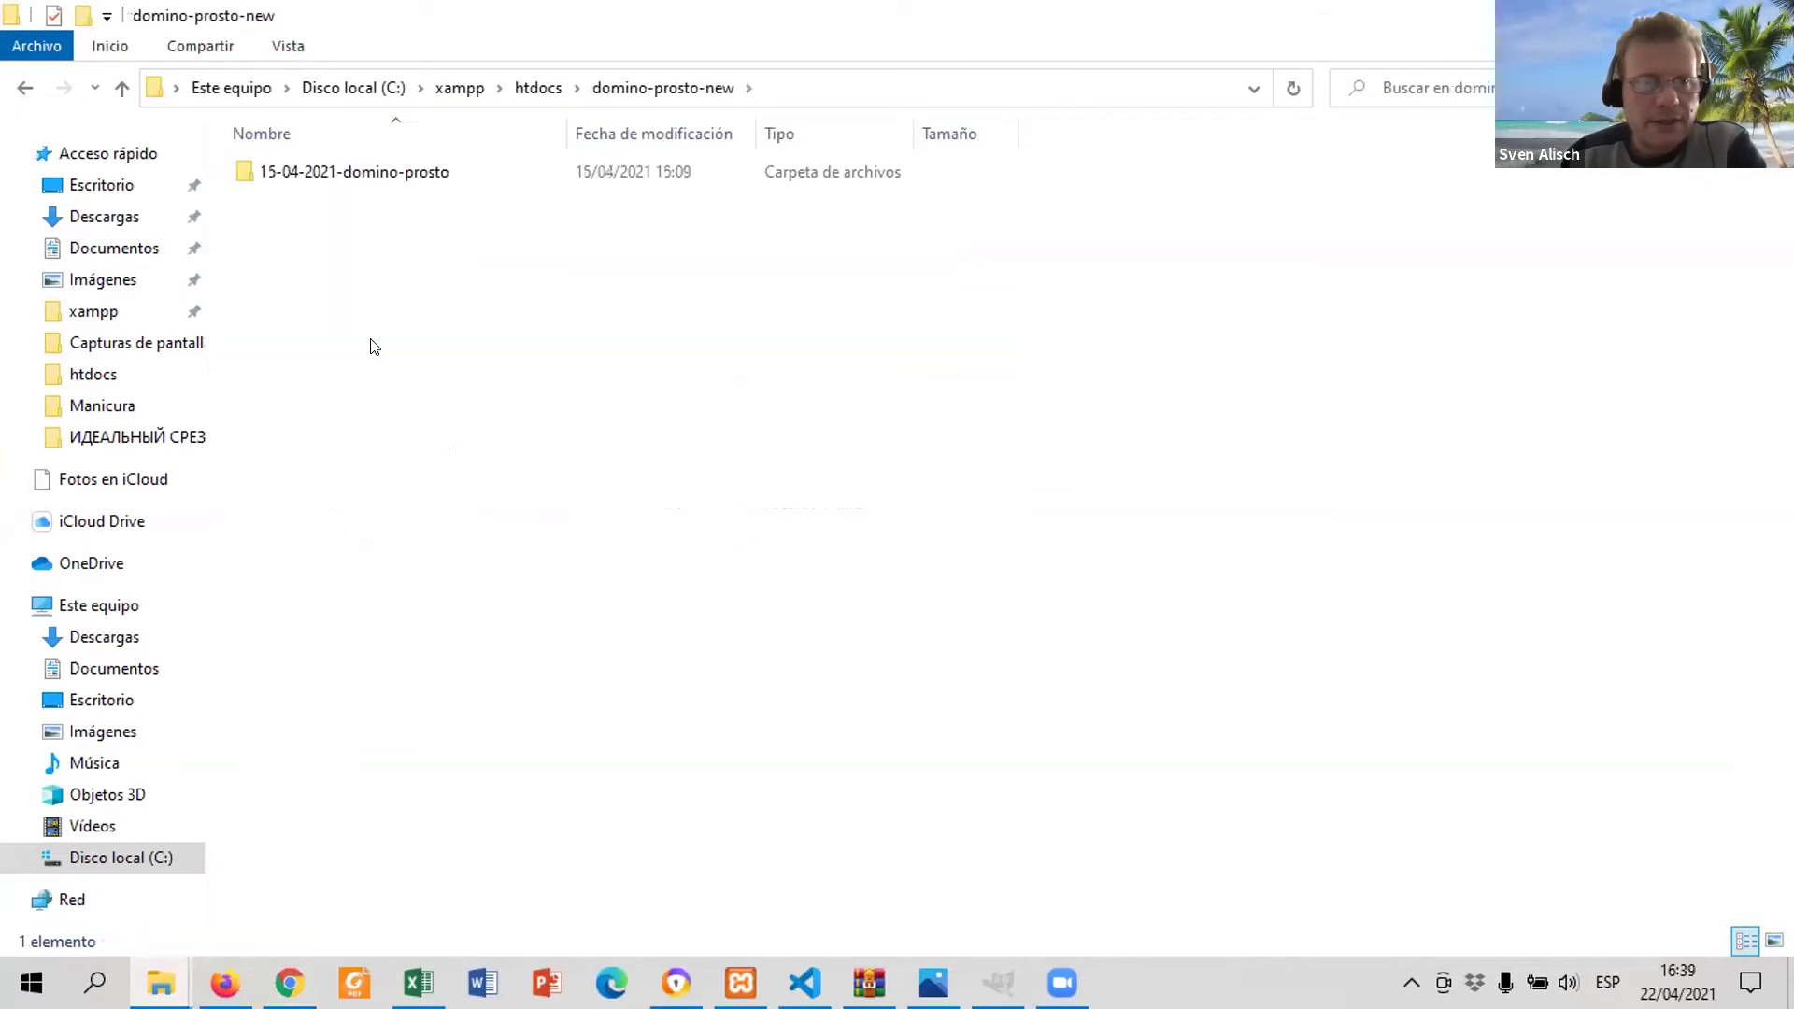
pyautogui.doubleClick(369, 178)
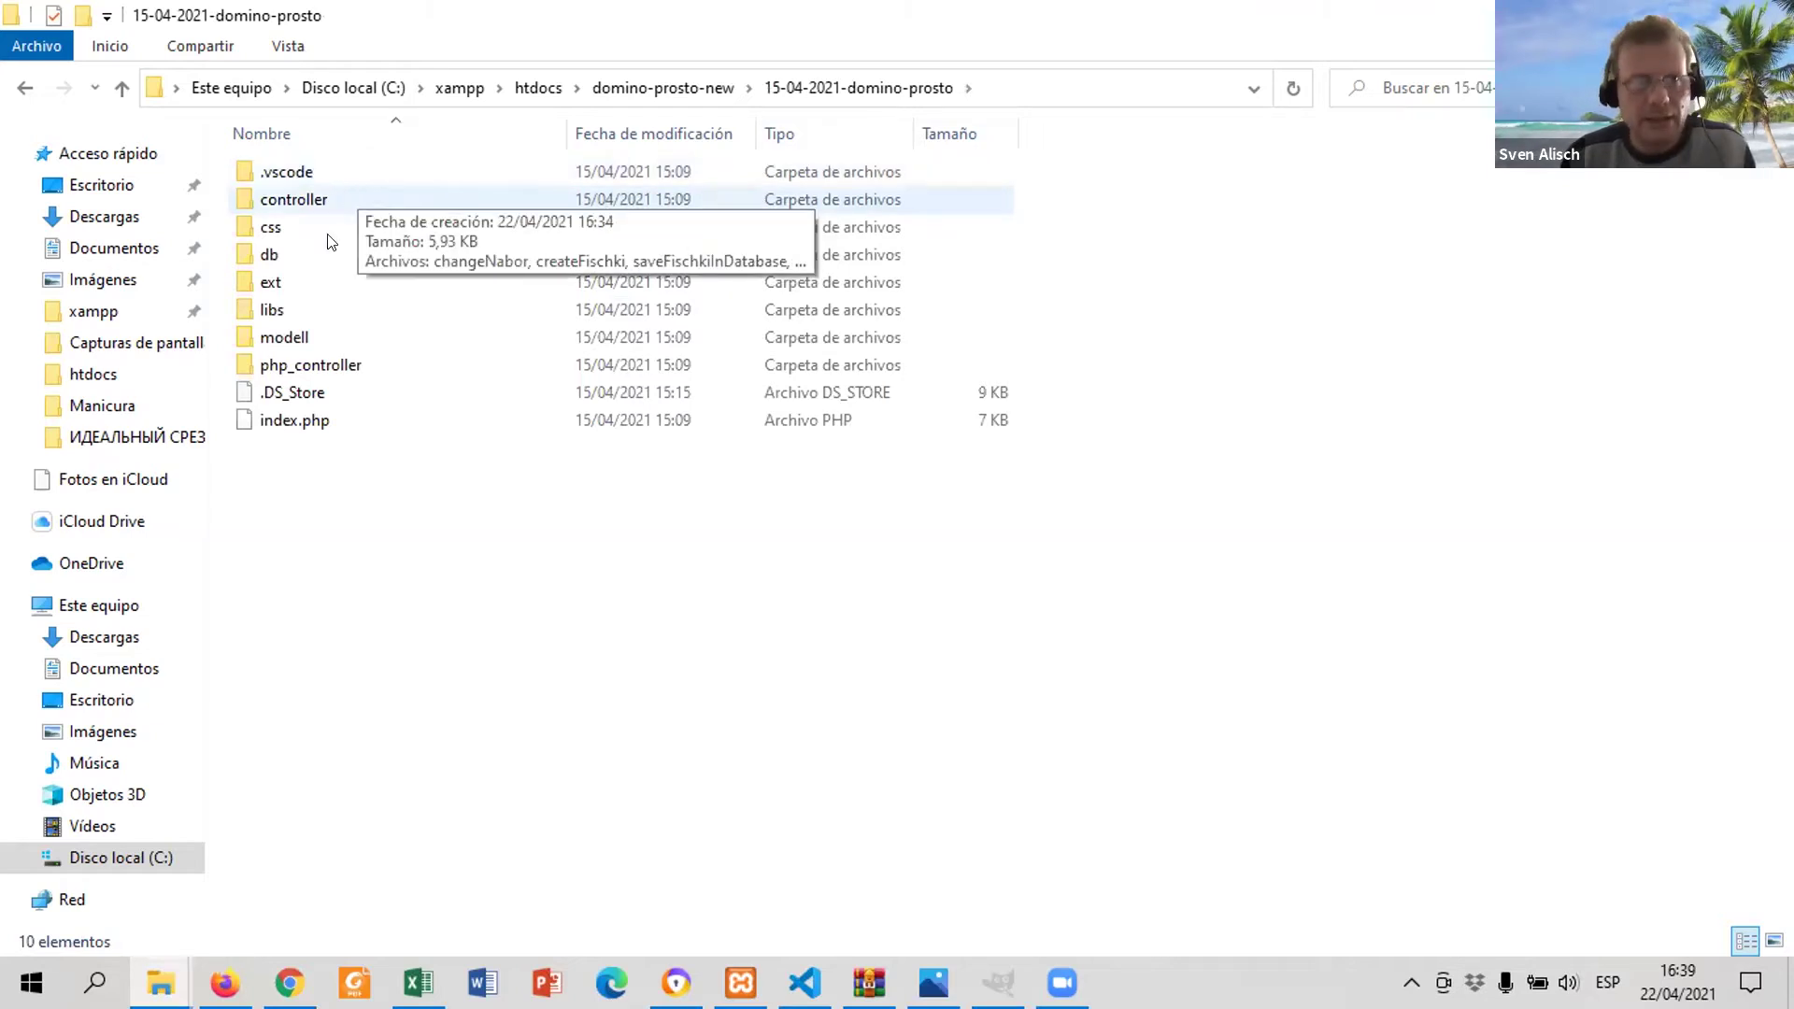
# Move all contents of the 15-04-2021-domino-prosto folder up into domino-prosto-new and open that parent folder.
pyautogui.click(280, 158)
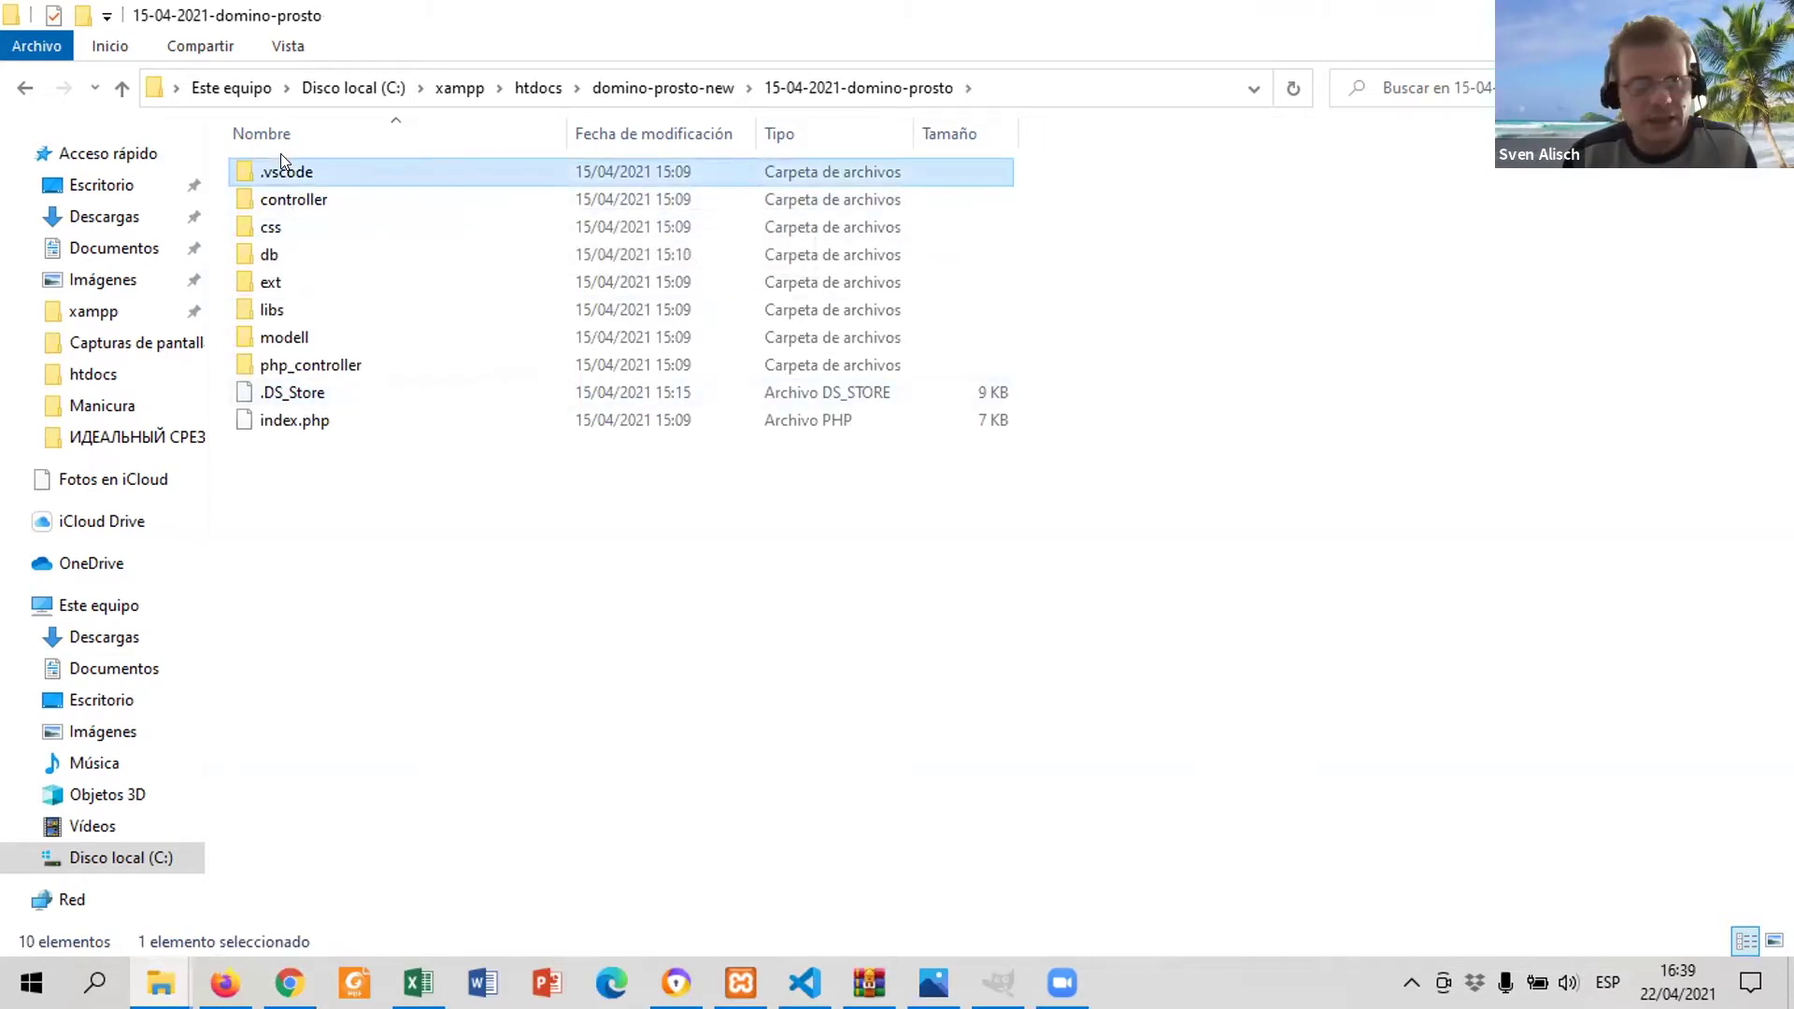
pyautogui.hotkey('shift', 'Down')
pyautogui.hotkey('shift', 'Down')
pyautogui.hotkey('shift', 'Down')
pyautogui.hotkey('shift', 'Down')
pyautogui.hotkey('shift', 'Down')
pyautogui.hotkey('shift', 'Down')
pyautogui.hotkey('shift', 'Down')
pyautogui.hotkey('shift', 'Down')
pyautogui.hotkey('shift', 'Down')
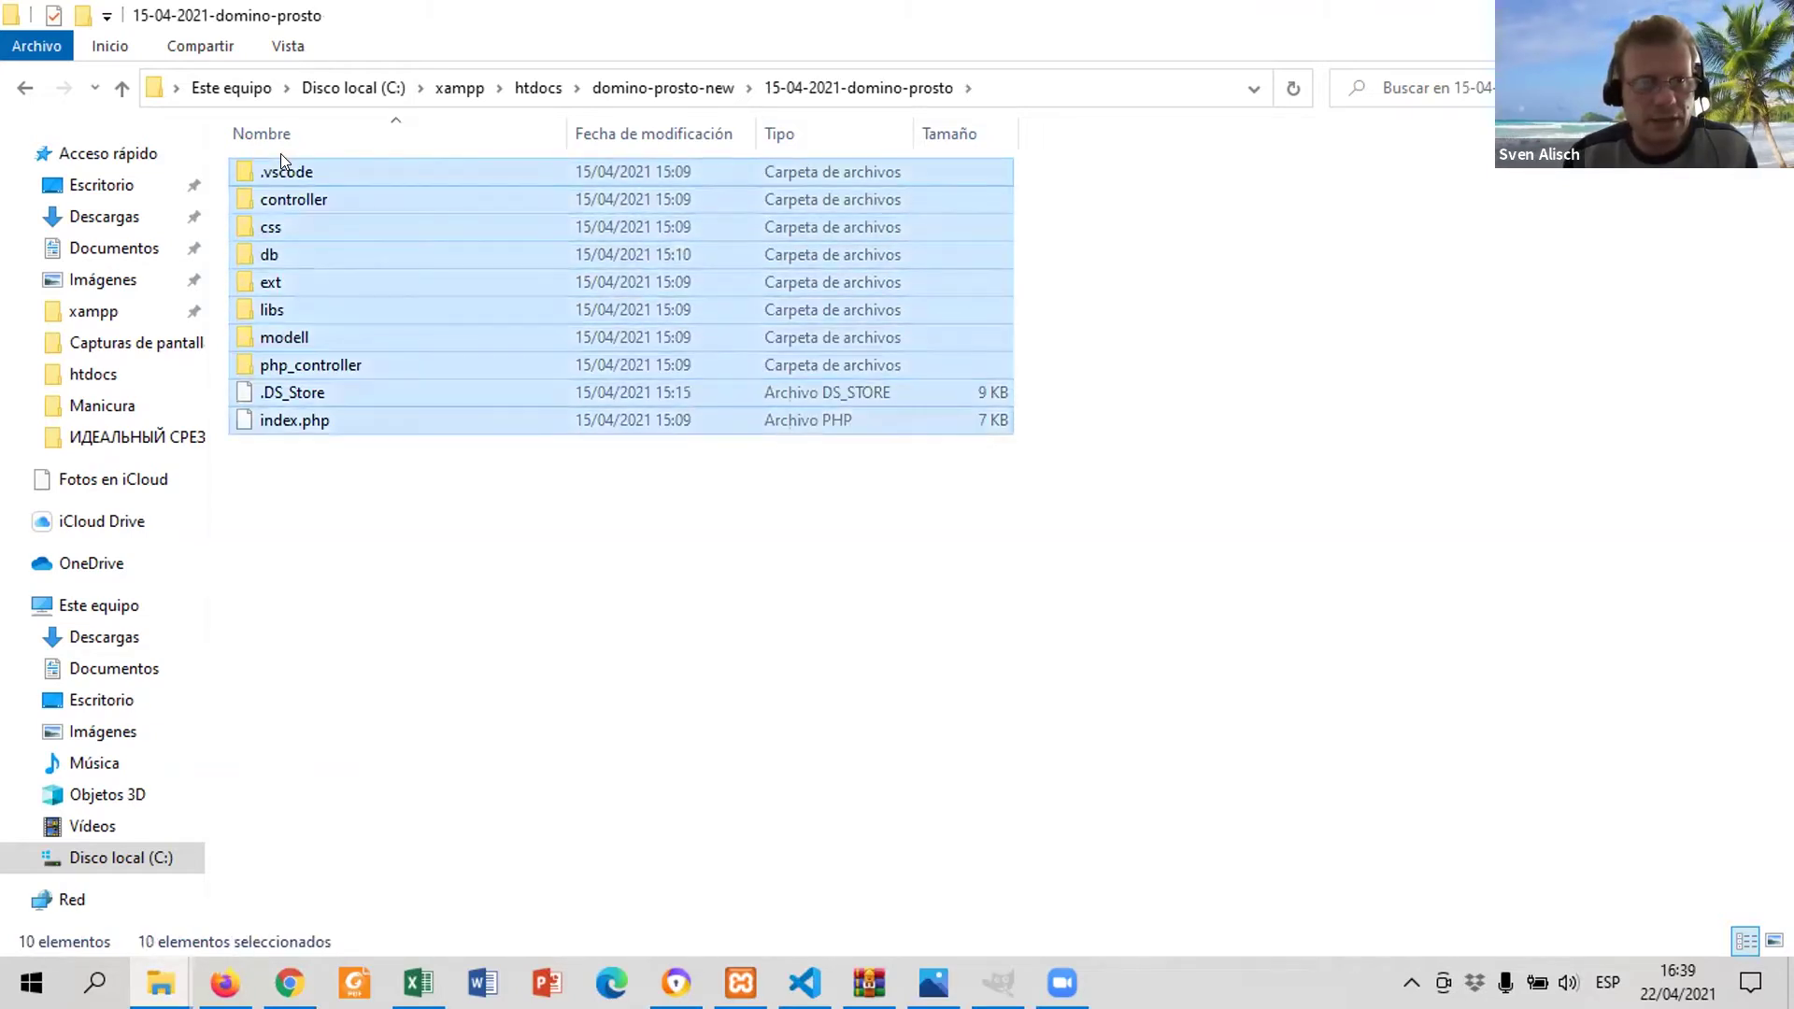
pyautogui.moveTo(274, 181); pyautogui.dragTo(637, 90)
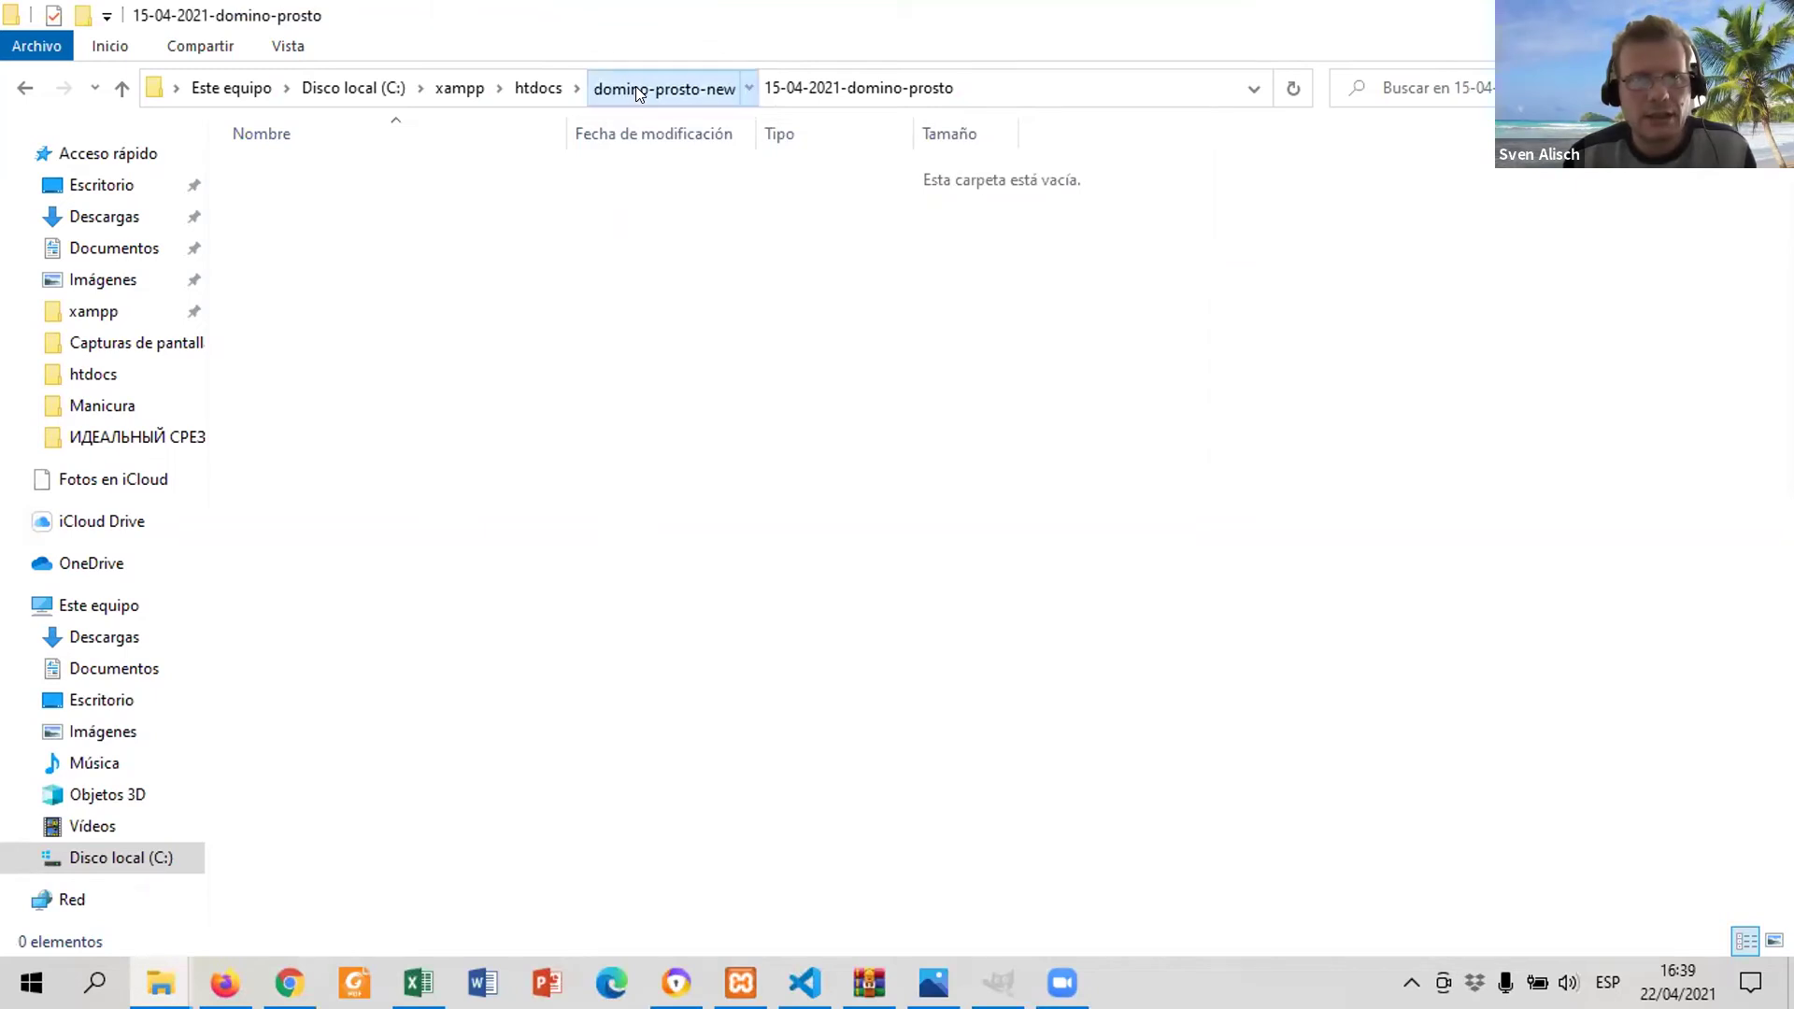
pyautogui.click(638, 91)
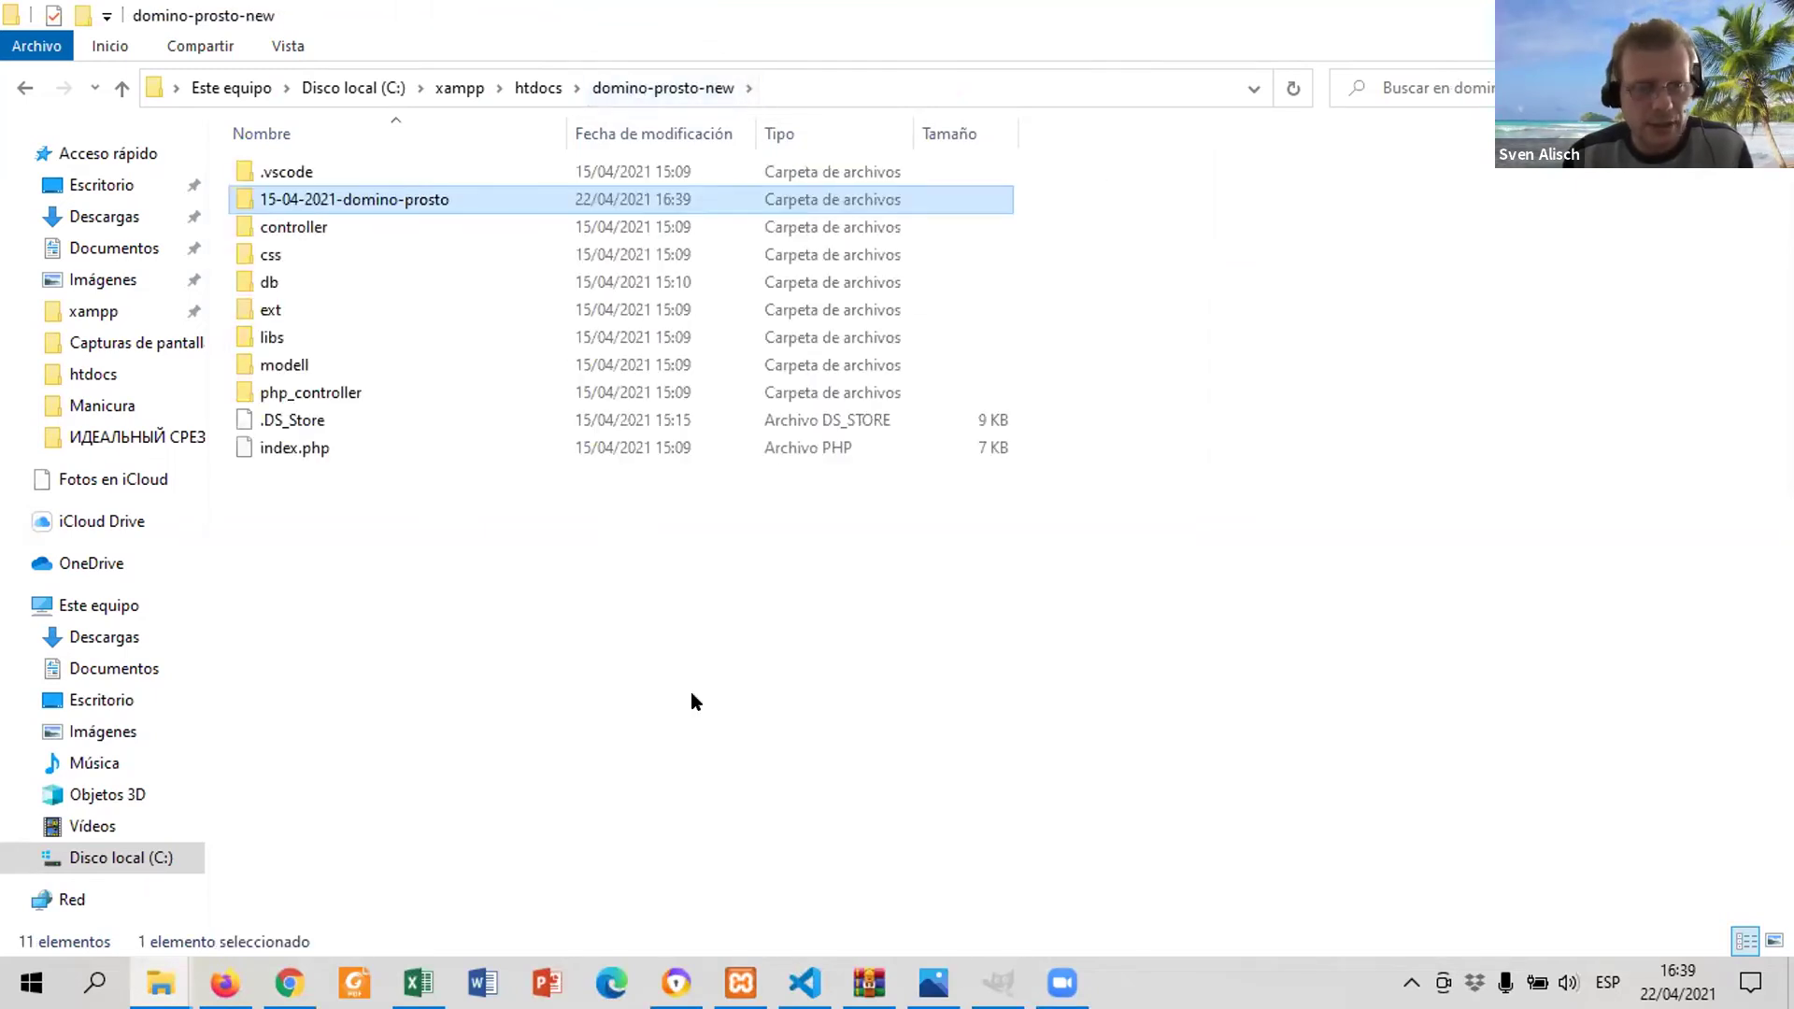
# Switch back to Chrome and reload localhost/domino-prosto-new.
pyautogui.click(31, 982)
pyautogui.moveTo(224, 982)
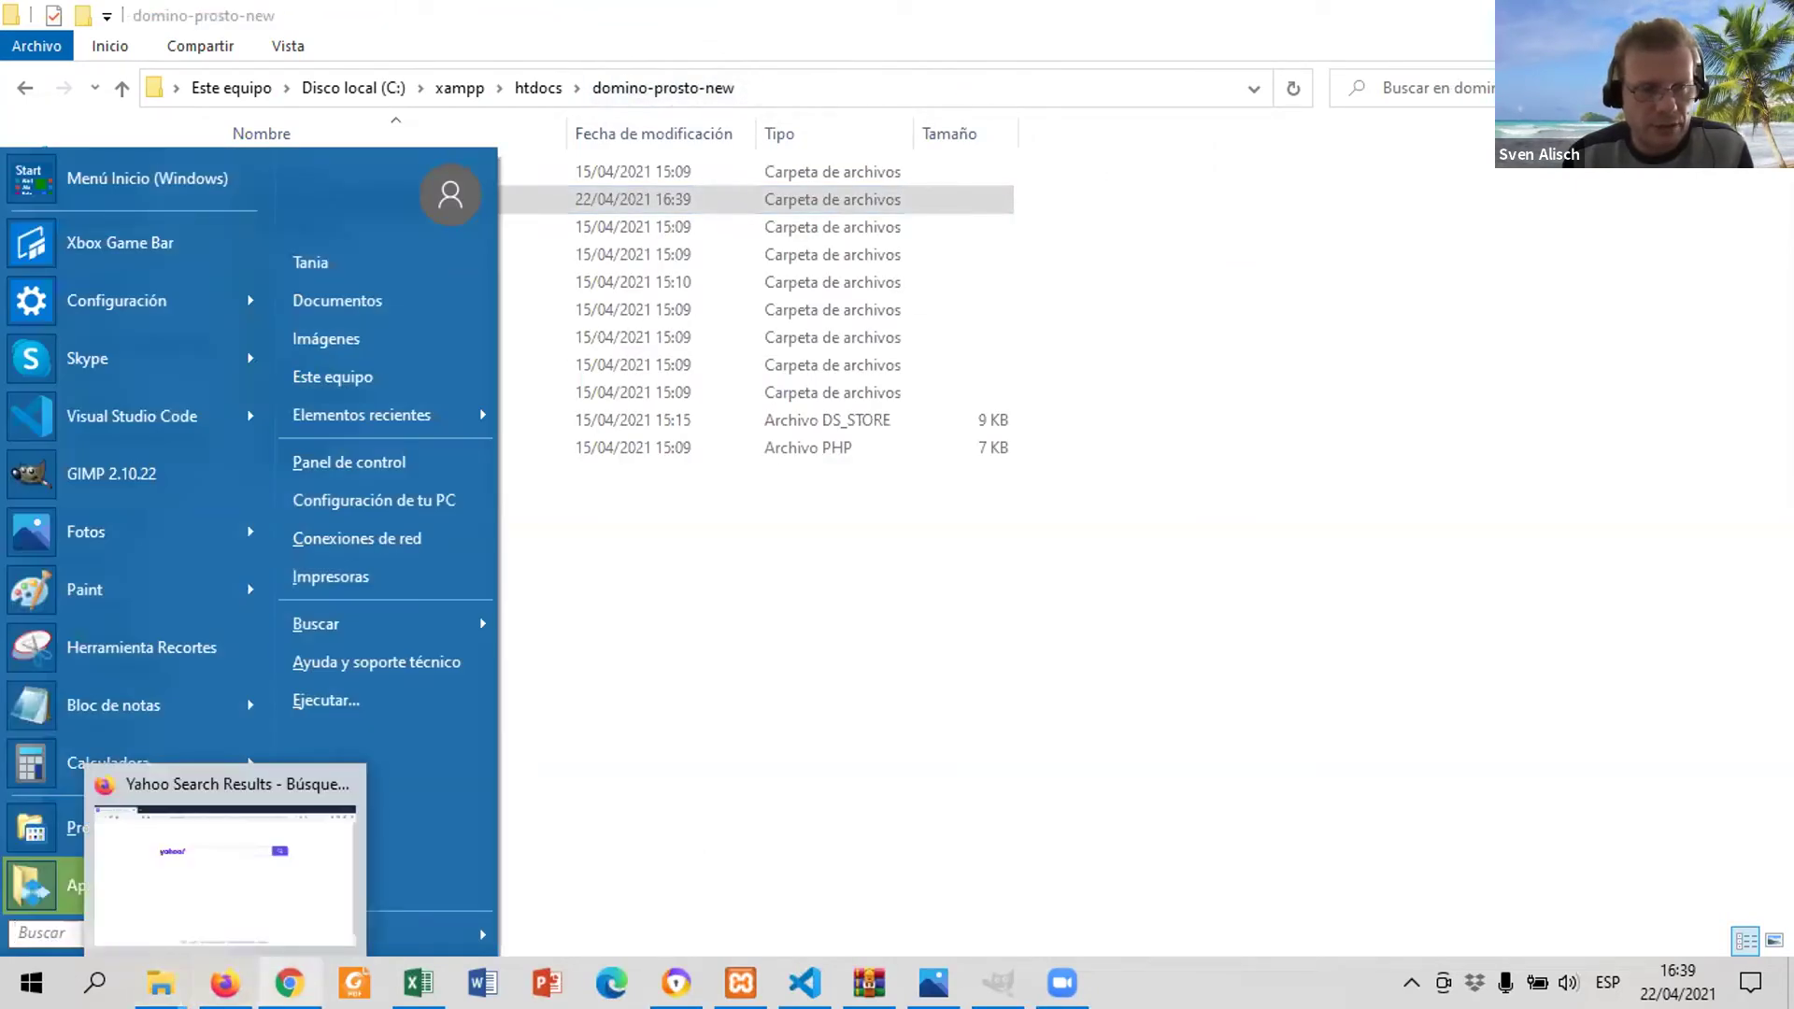
pyautogui.click(289, 982)
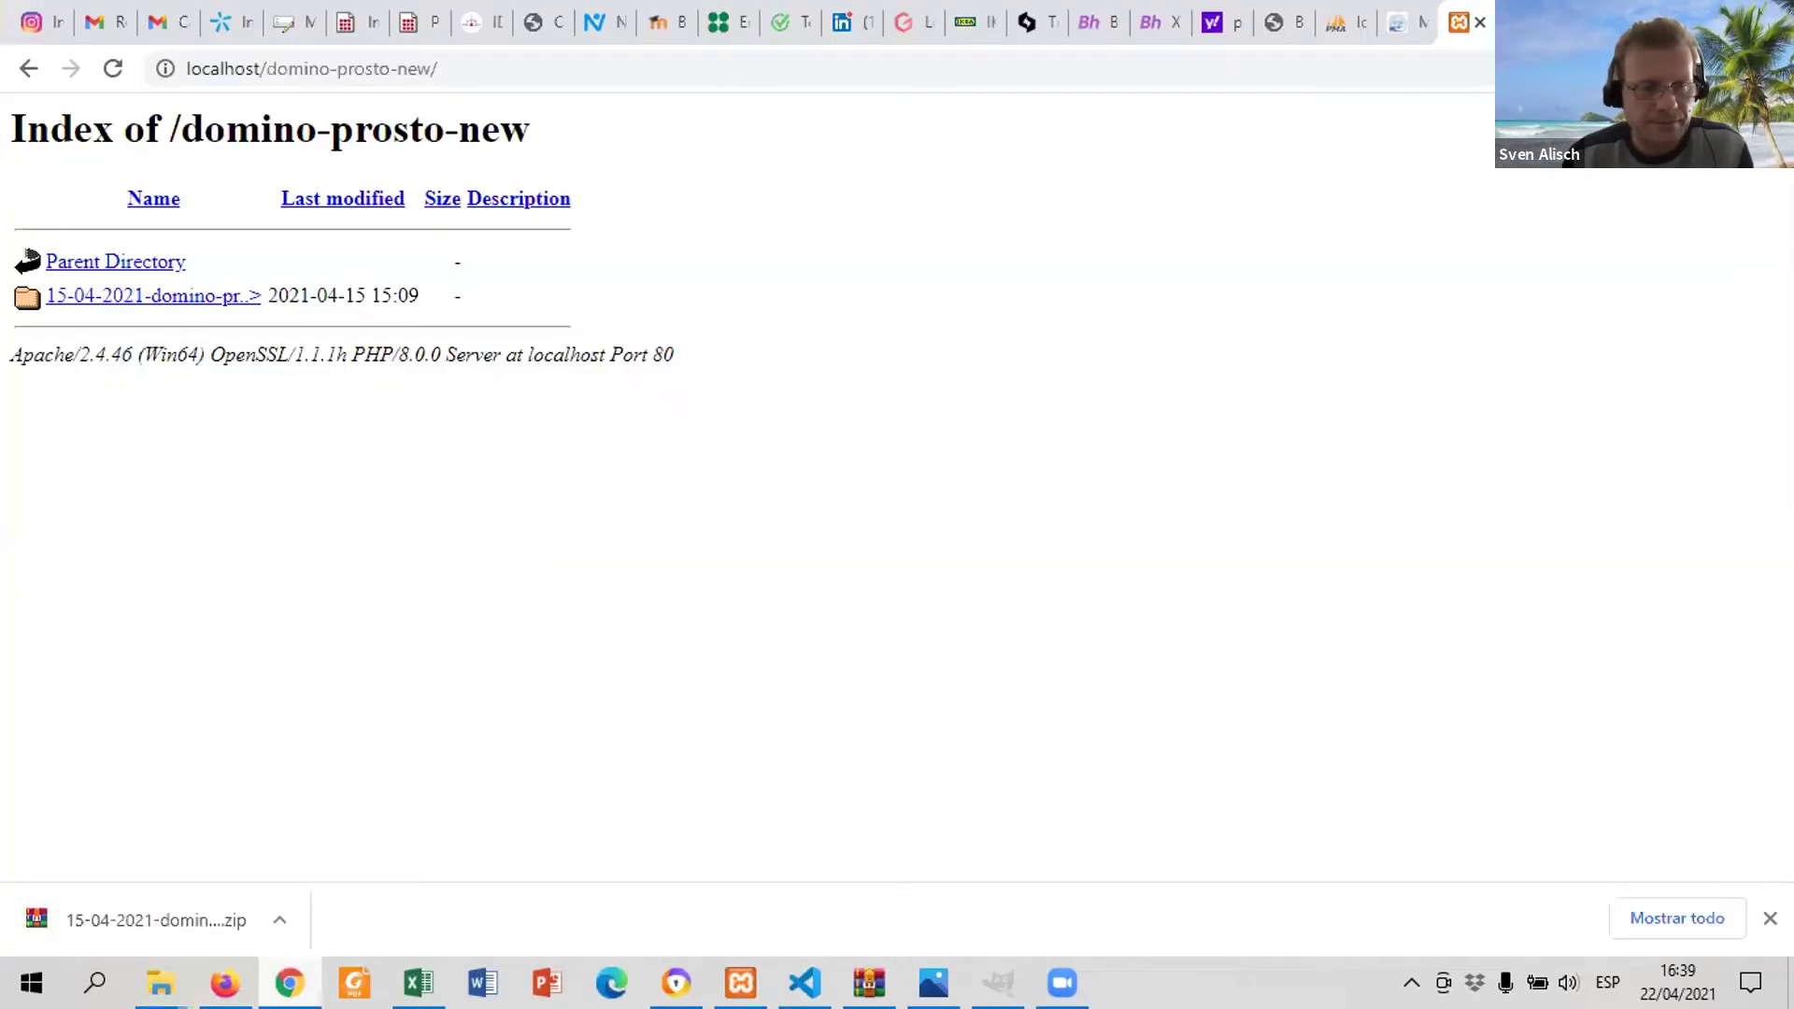
pyautogui.click(471, 58)
pyautogui.press('Return')
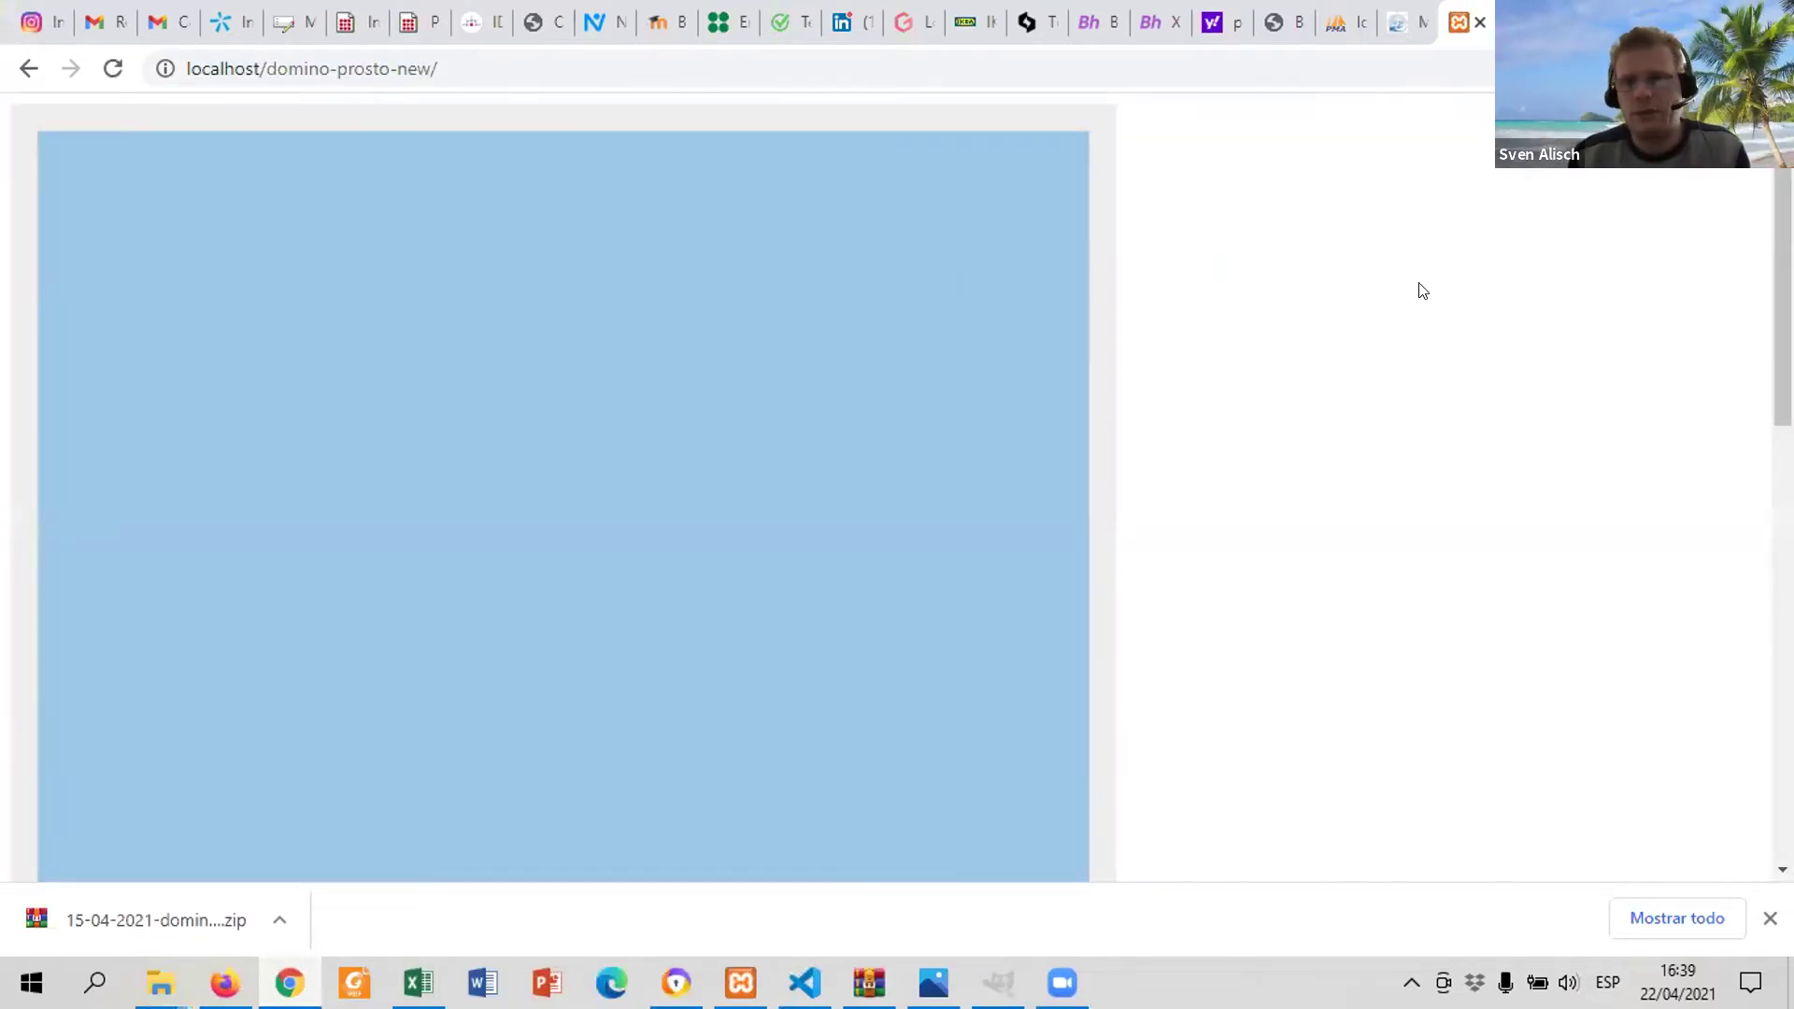
pyautogui.moveTo(1783, 299); pyautogui.dragTo(1730, 177)
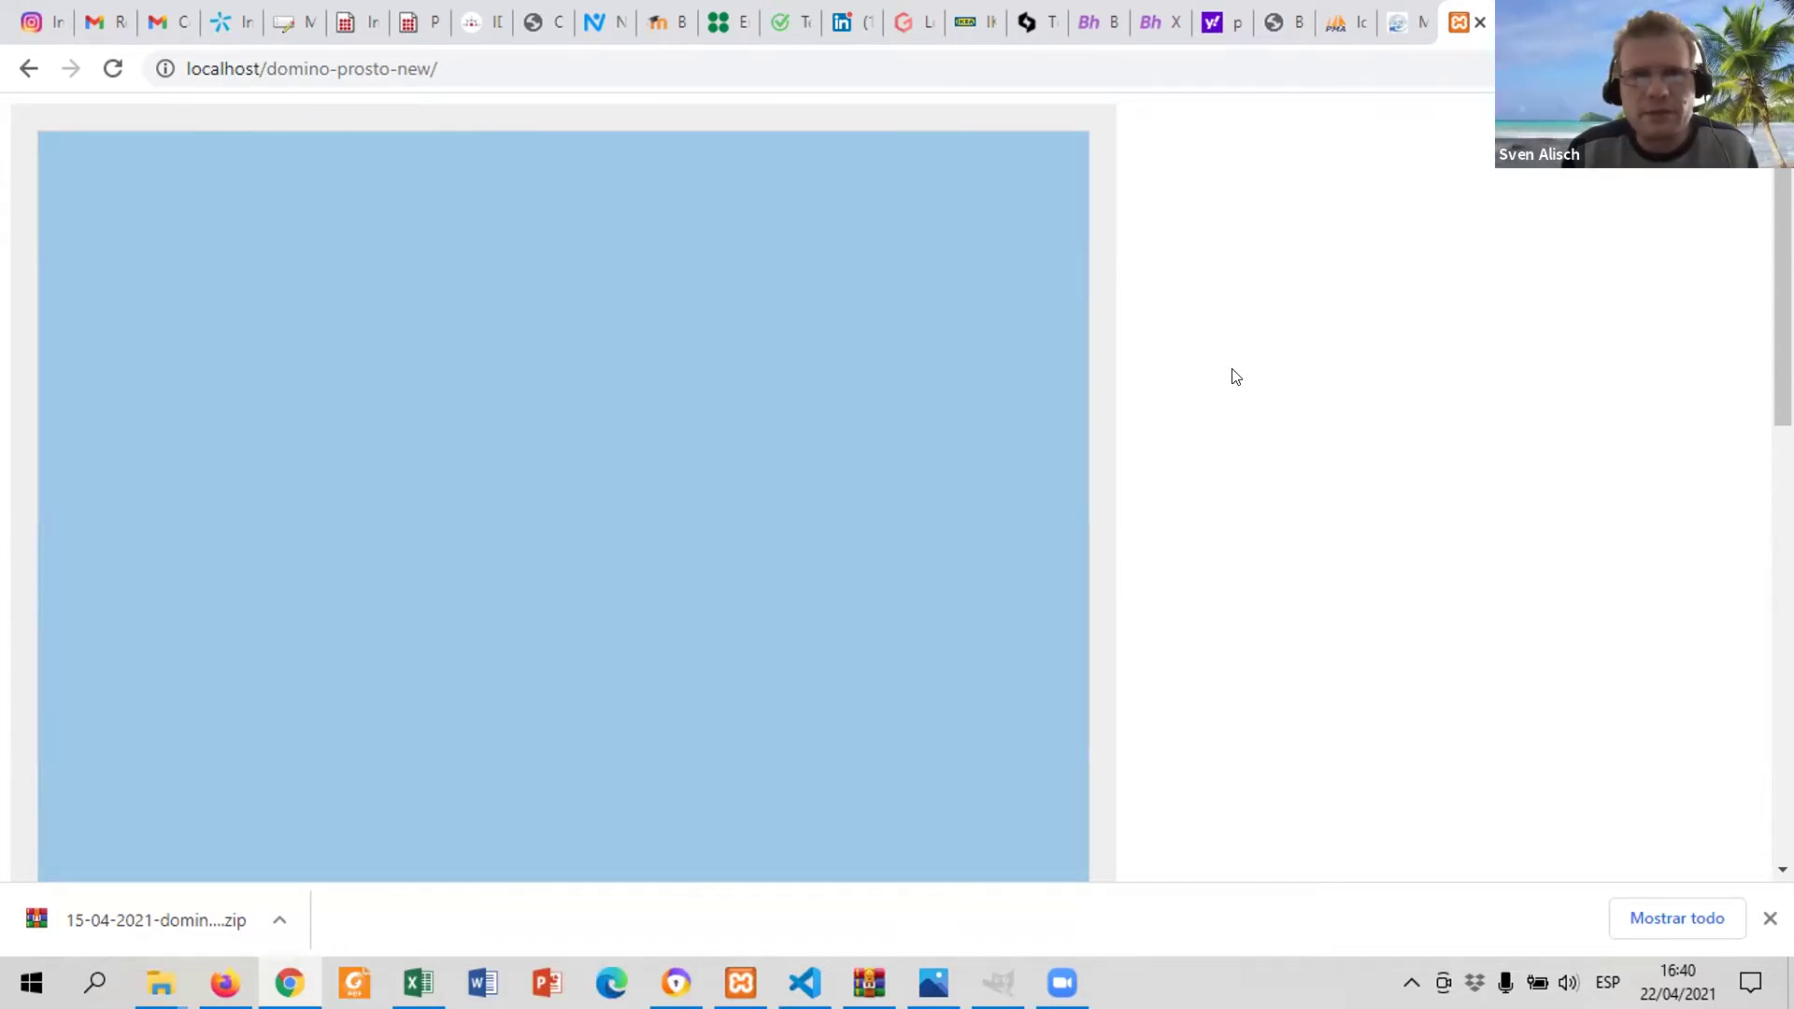
pyautogui.rightClick(1236, 376)
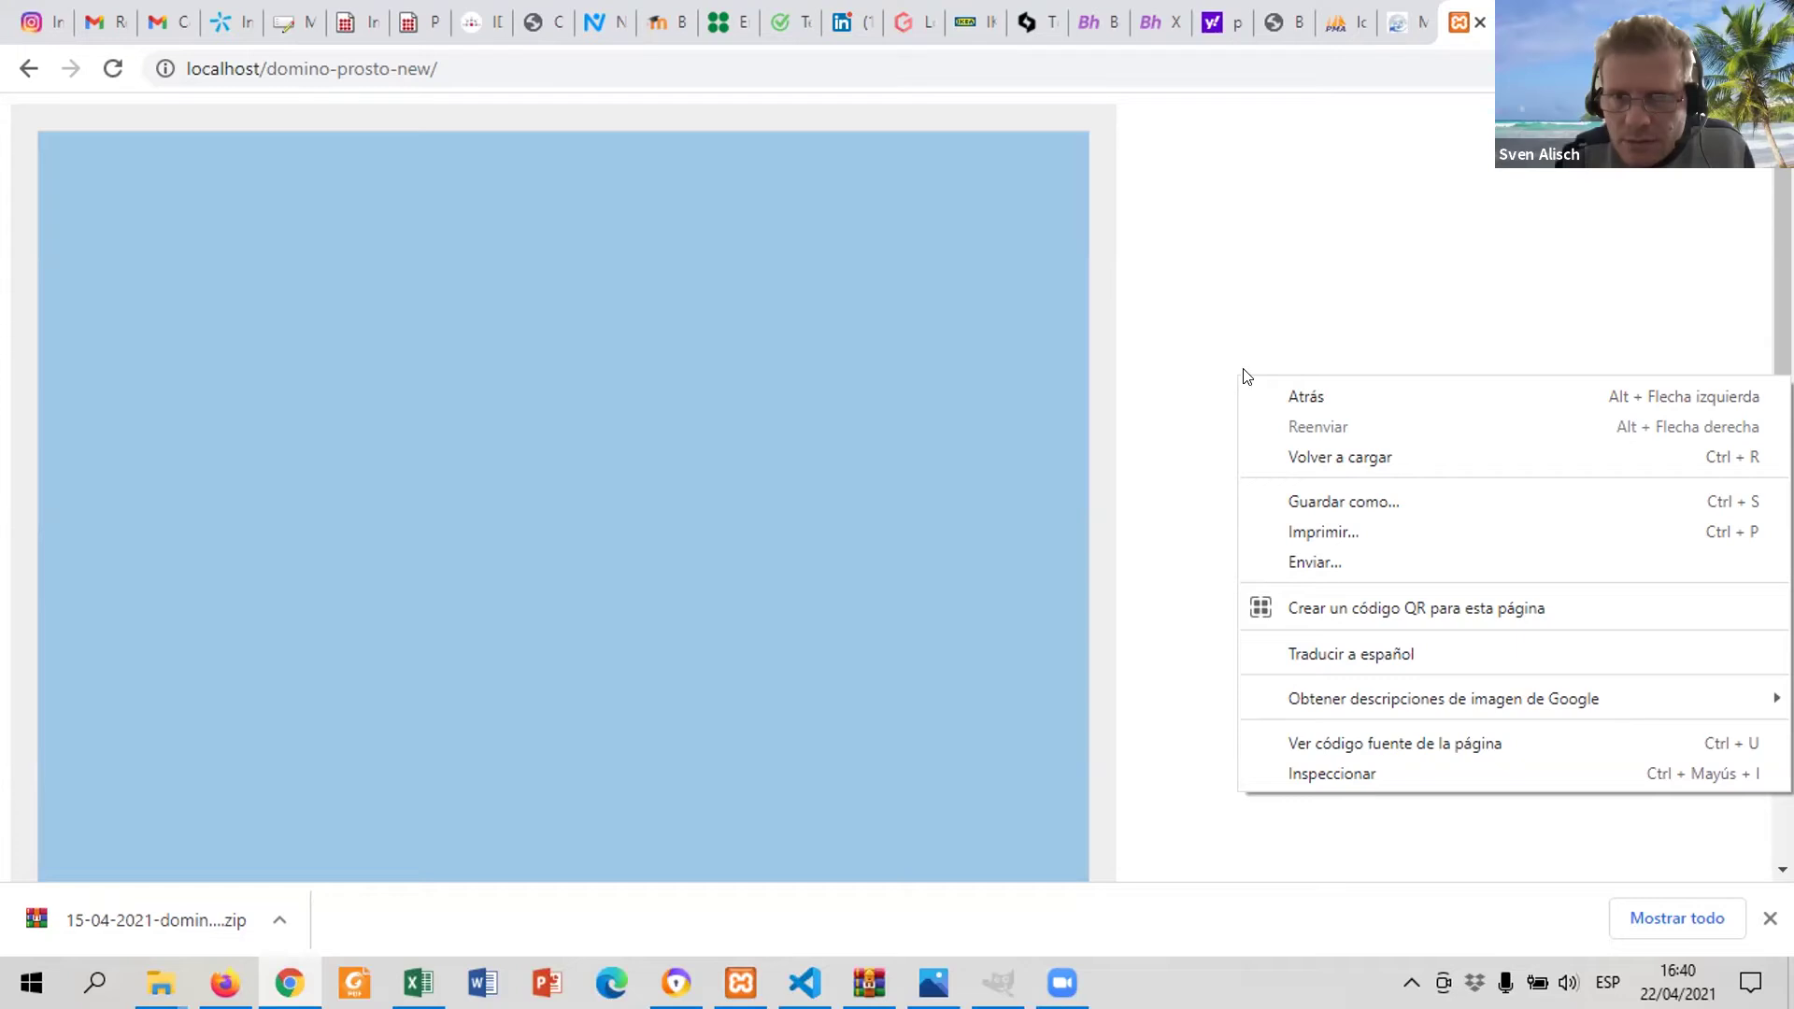
pyautogui.click(1157, 458)
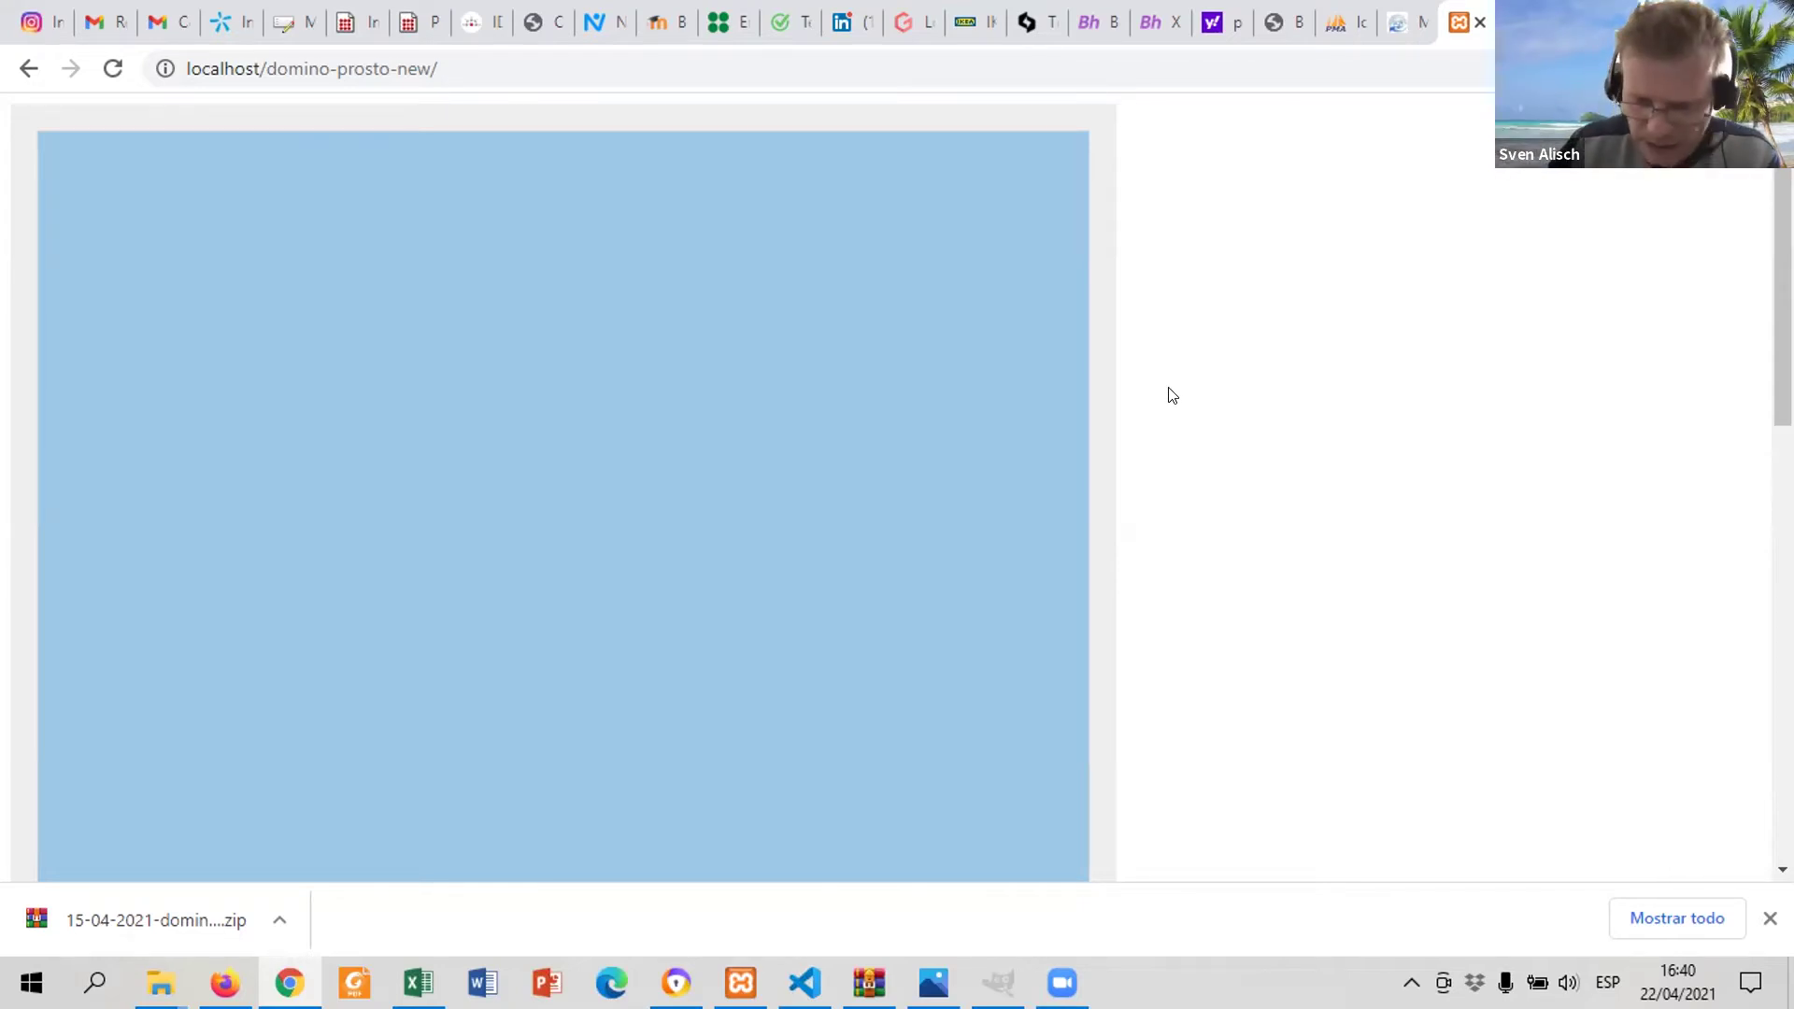
pyautogui.rightClick(1169, 389)
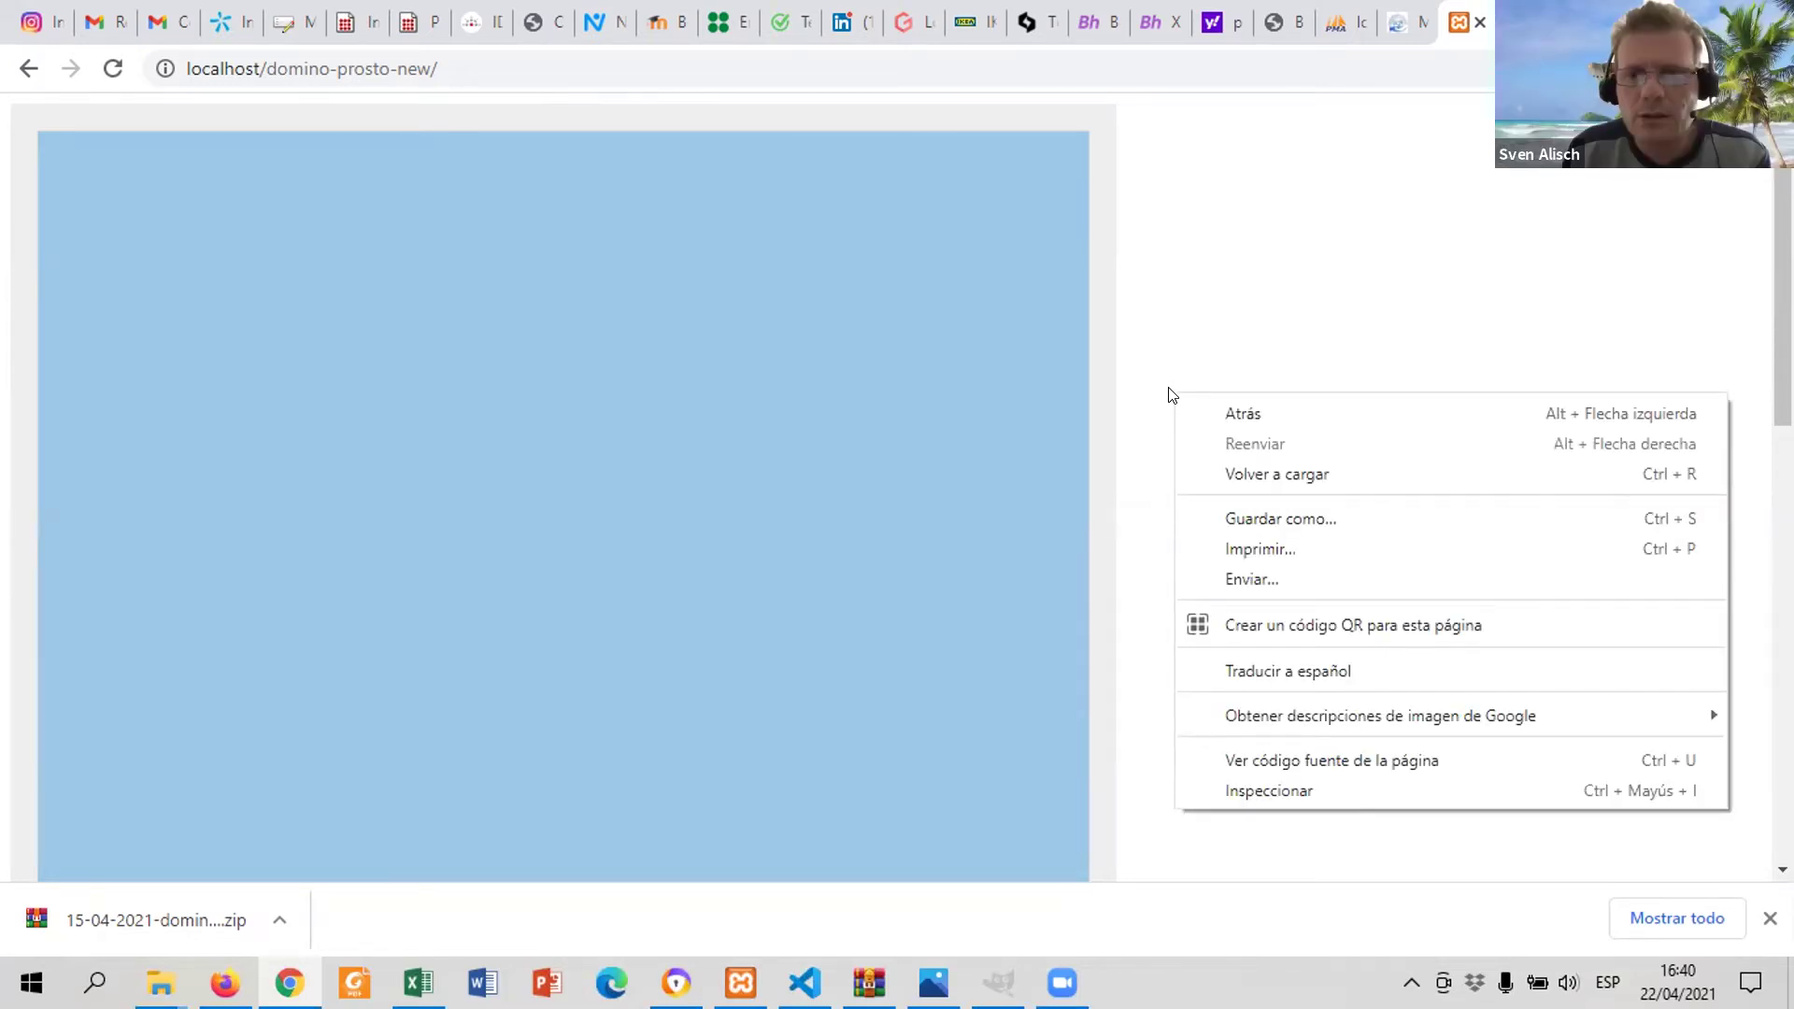
pyautogui.click(1122, 412)
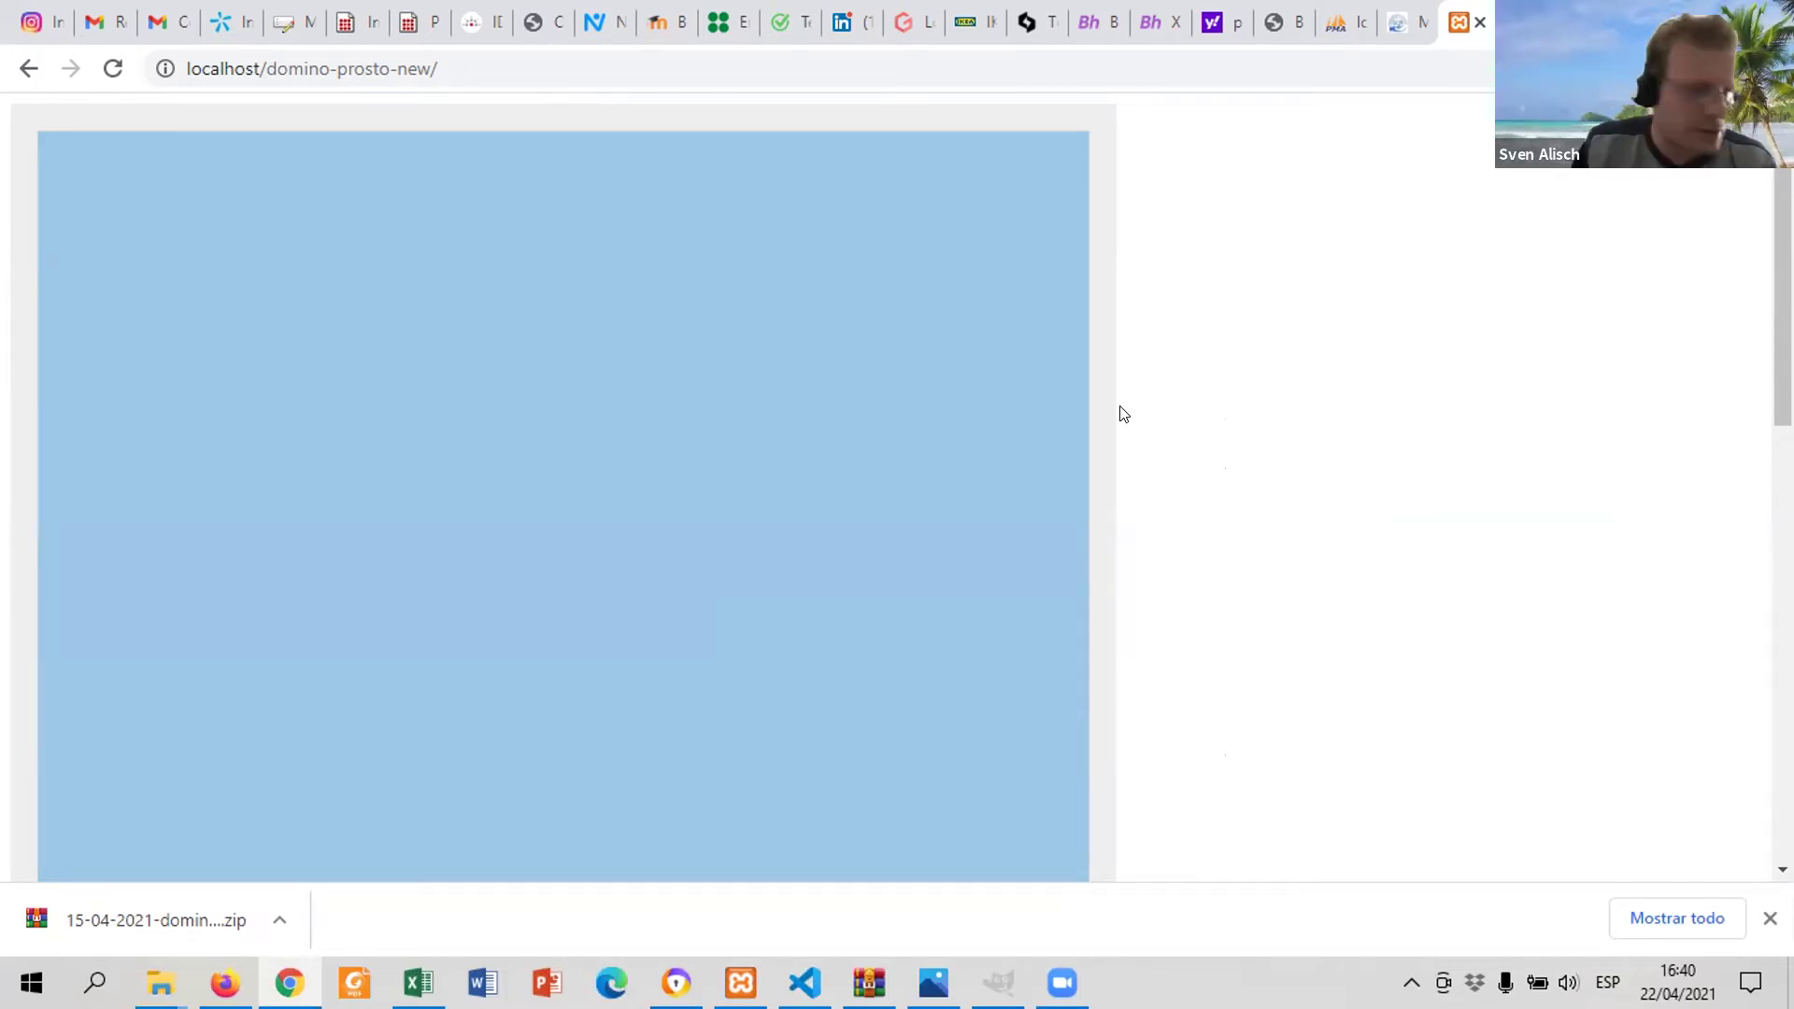